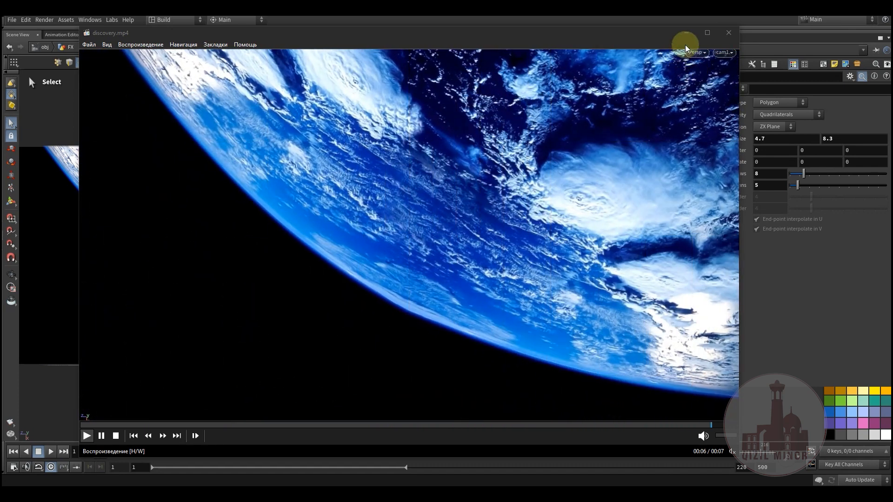
Step: Minimize the discovery.mp4 player to return to Houdini and preview the panel transition at frame 119
{"action": "left_click", "coordinate": [685, 32]}
{"action": "key", "text": "l"}
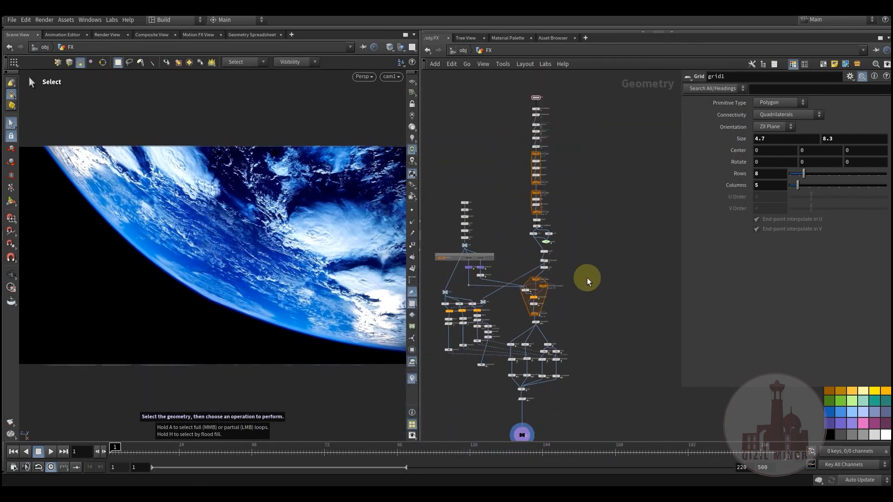
{"action": "left_click_drag", "start_coordinate": [148, 452], "coordinate": [466, 476]}
{"action": "middle_click_drag", "start_coordinate": [633, 345], "coordinate": [604, 372]}
{"action": "scroll", "coordinate": [522, 238], "scroll_direction": "up", "scroll_amount": 6}
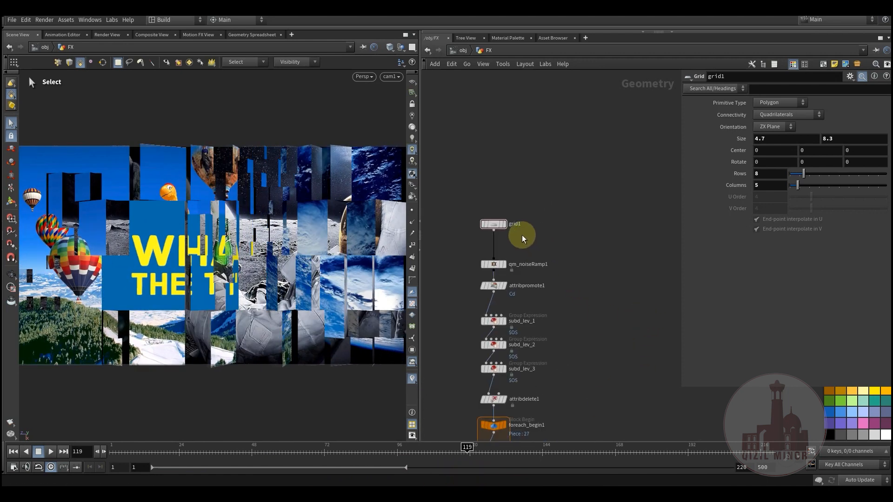
Step: Display the grid1 node in Flat Wire Shaded mode and leave the camera view to show the whole grid
{"action": "mouse_move", "coordinate": [479, 222]}
{"action": "left_click", "coordinate": [502, 207]}
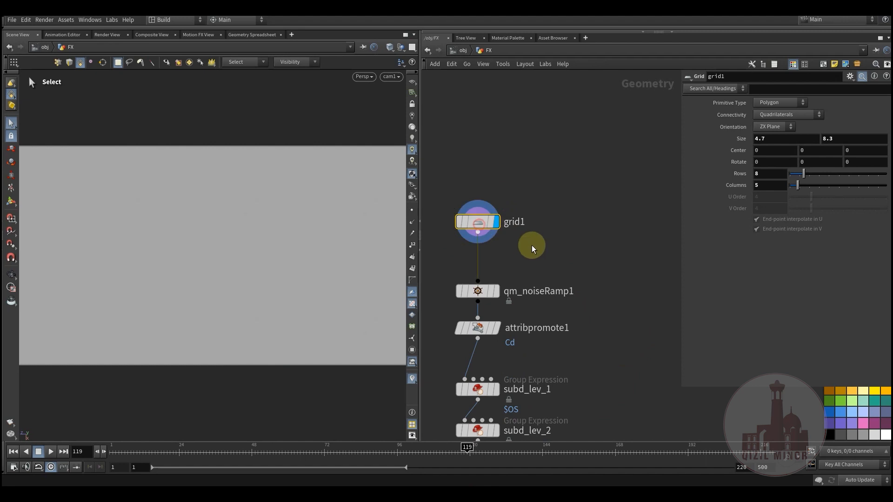
{"action": "left_click", "coordinate": [390, 48]}
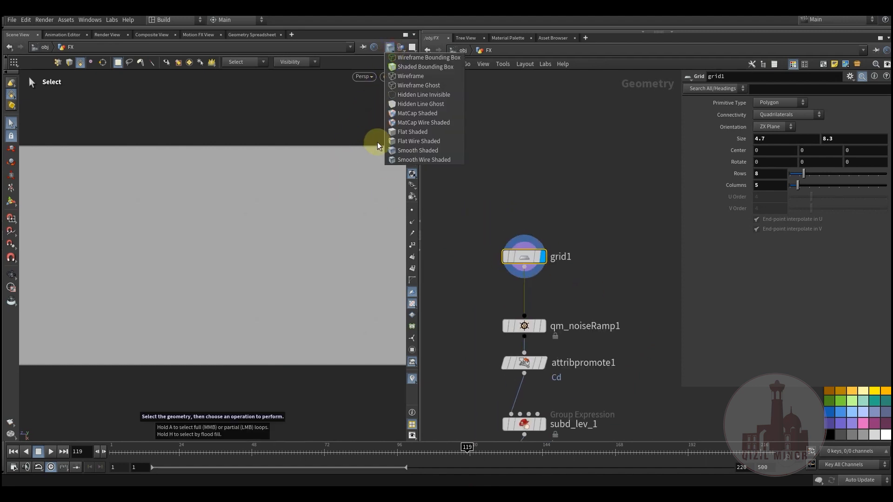
{"action": "left_click", "coordinate": [418, 140]}
{"action": "key", "text": "Escape"}
{"action": "left_click_drag", "start_coordinate": [203, 248], "coordinate": [206, 245], "text": "alt"}
{"action": "right_click_drag", "start_coordinate": [255, 256], "coordinate": [184, 268], "text": "alt"}
{"action": "middle_click_drag", "start_coordinate": [247, 265], "coordinate": [241, 272], "text": "alt"}
{"action": "right_click_drag", "start_coordinate": [195, 274], "coordinate": [243, 270], "text": "alt"}
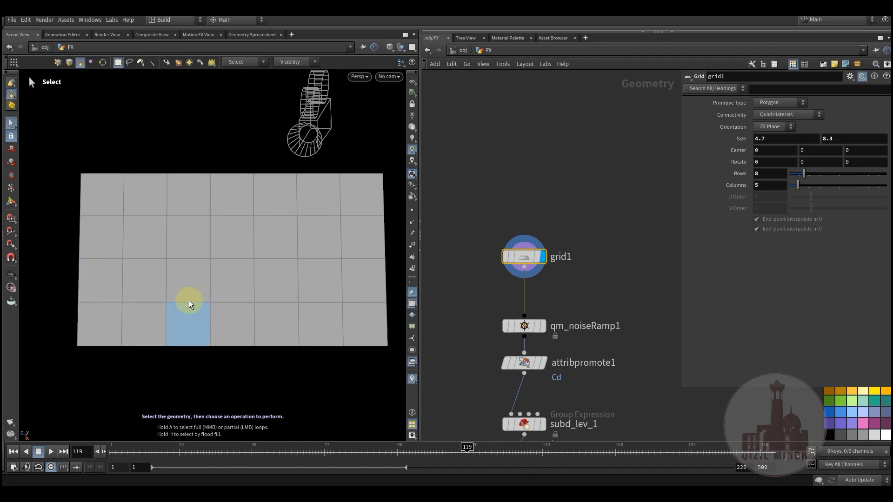
Step: Display the qm_noiseRamp1 node with its parameters and set the timeline to frame 38
{"action": "middle_click_drag", "start_coordinate": [589, 275], "coordinate": [548, 161]}
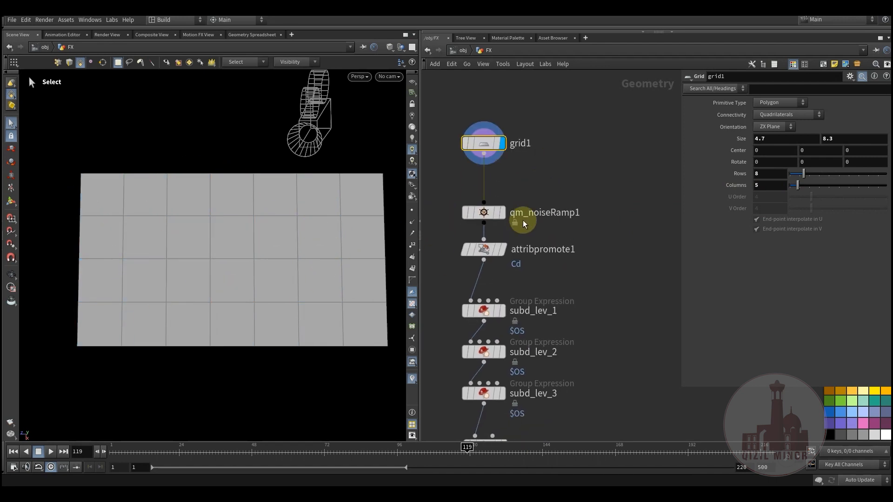
{"action": "left_click", "coordinate": [501, 213]}
{"action": "left_click_drag", "start_coordinate": [489, 215], "coordinate": [489, 202]}
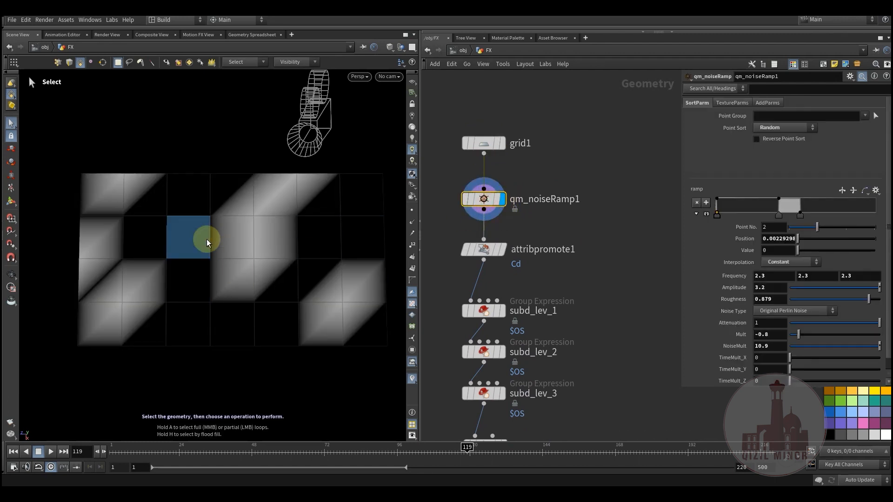
{"action": "mouse_move", "coordinate": [207, 452]}
{"action": "left_mouse_down"}
{"action": "mouse_move", "coordinate": [126, 453]}
{"action": "mouse_move", "coordinate": [222, 453]}
{"action": "left_mouse_up"}
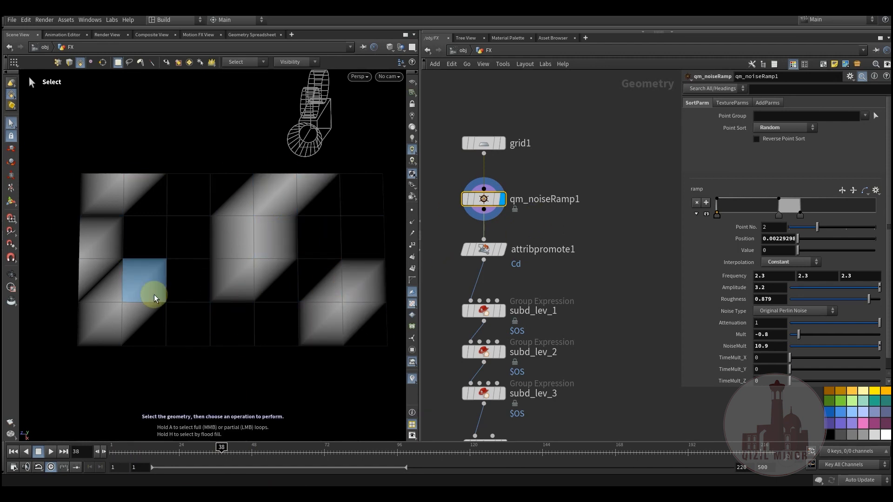
Step: Compare the point colours of qm_noiseRamp1 with the primitive colours of attribpromote1 and inspect the Attribute Promote settings
{"action": "left_click", "coordinate": [484, 252]}
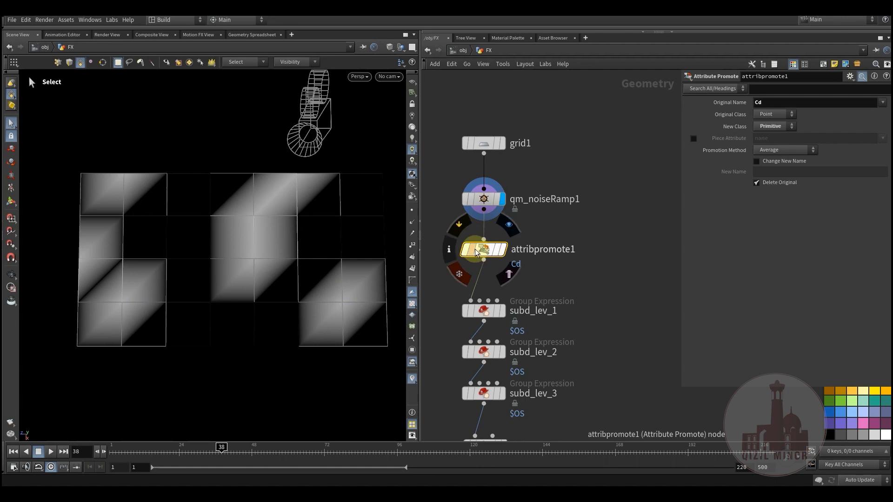
{"action": "left_click", "coordinate": [515, 231]}
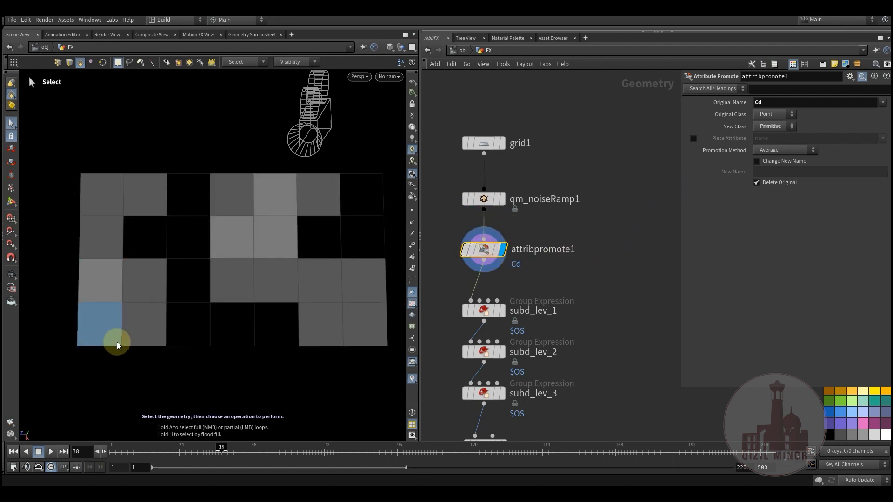
{"action": "left_click", "coordinate": [502, 199]}
{"action": "left_click", "coordinate": [483, 199]}
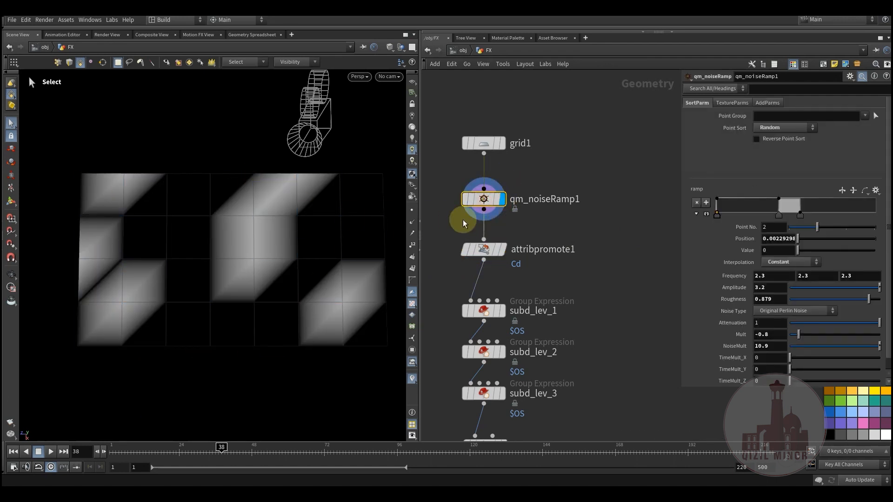
{"action": "mouse_move", "coordinate": [483, 249]}
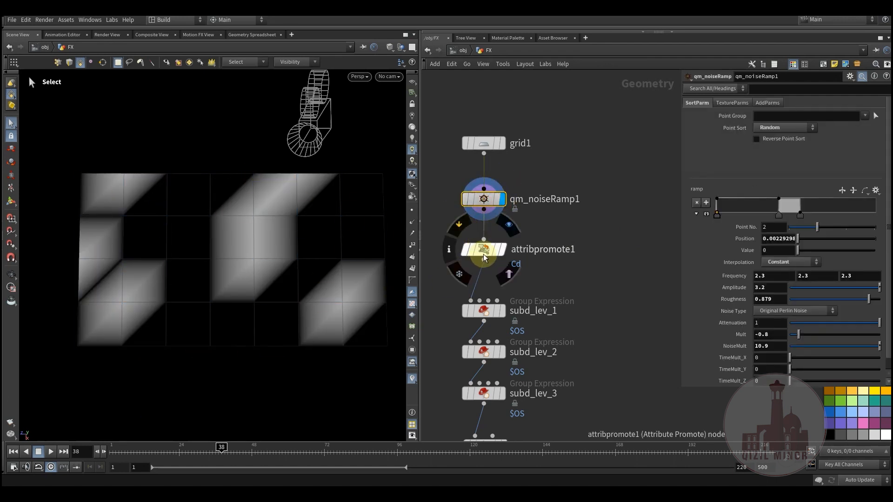
{"action": "left_click", "coordinate": [510, 229]}
{"action": "left_click", "coordinate": [479, 251]}
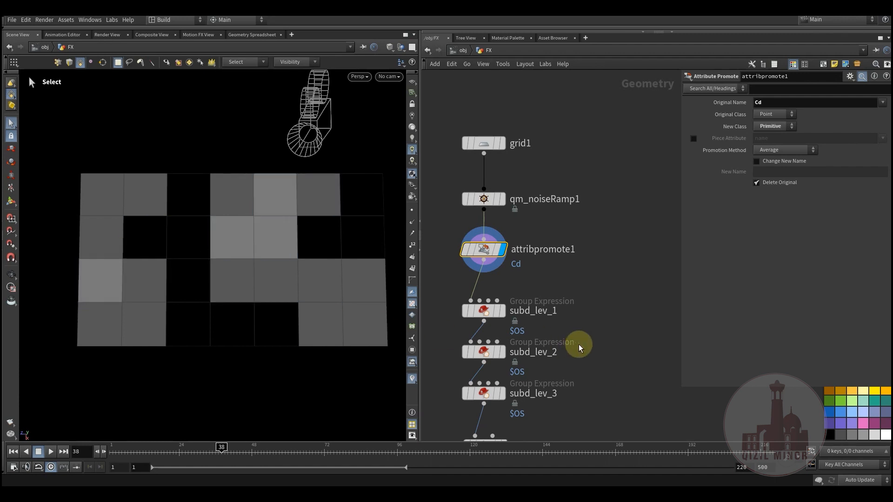
Step: Display the subd_lev_1 Group Expression node, highlight its group in the viewport and inspect its VEXpression
{"action": "scroll", "coordinate": [602, 302], "scroll_direction": "down", "scroll_amount": 3}
{"action": "left_click_drag", "start_coordinate": [604, 242], "coordinate": [474, 335]}
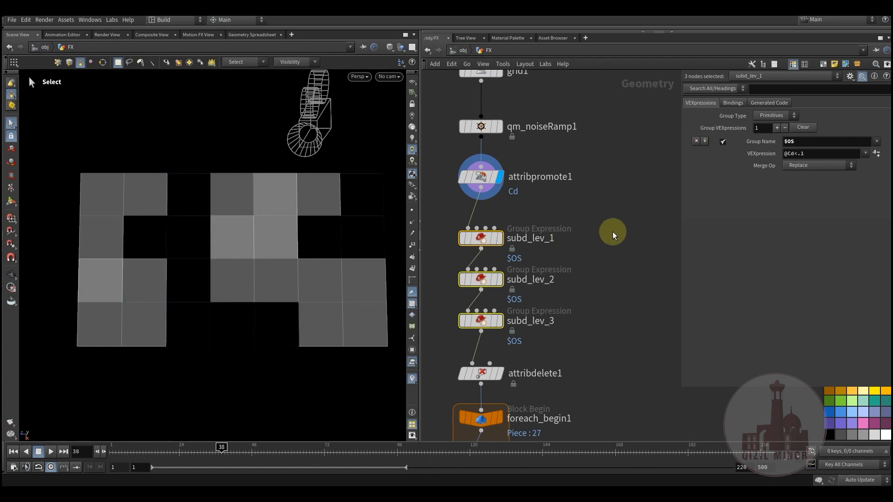
{"action": "left_click", "coordinate": [506, 250]}
{"action": "mouse_move", "coordinate": [502, 242]}
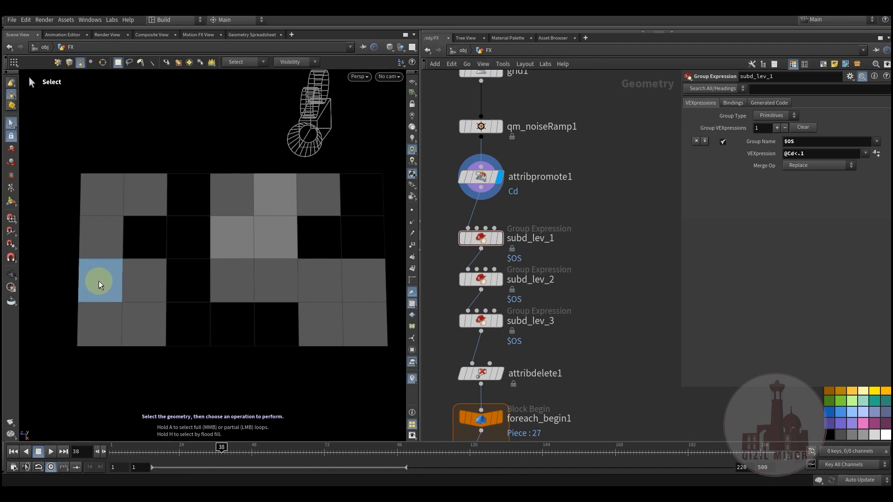
{"action": "left_click", "coordinate": [500, 241]}
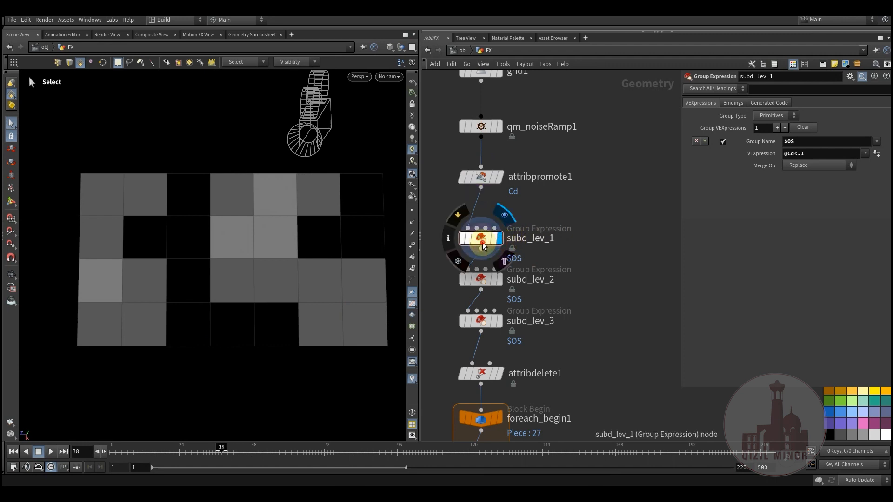
{"action": "left_click", "coordinate": [11, 201]}
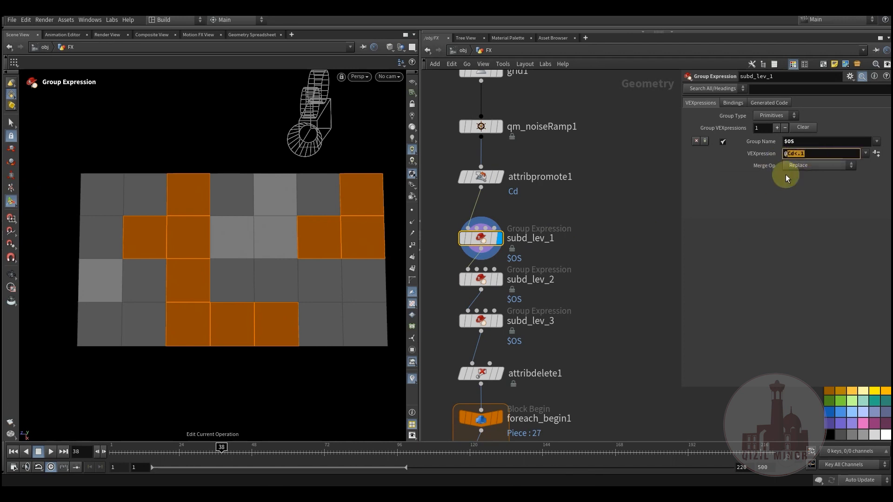
{"action": "left_click", "coordinate": [621, 248]}
Step: Display subd_lev_2 and inspect its custom Min parameter in the parameter interface and its full VEXpression
{"action": "left_click", "coordinate": [499, 280]}
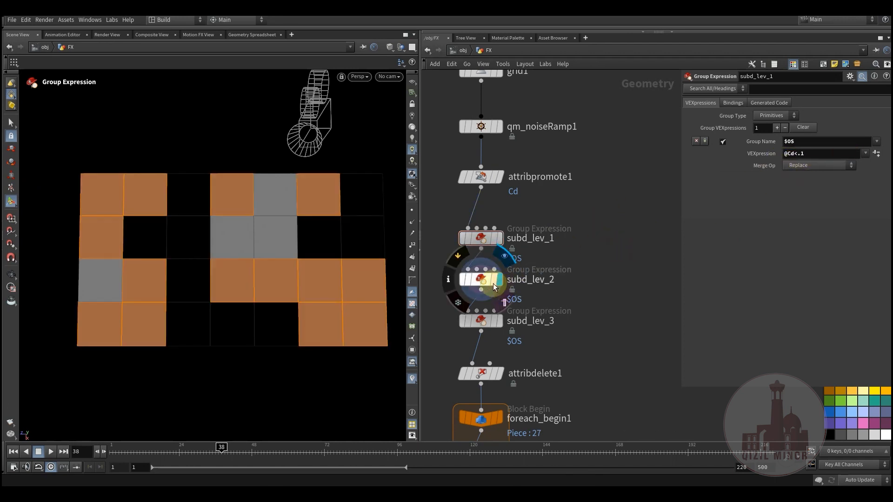
{"action": "left_click", "coordinate": [483, 279]}
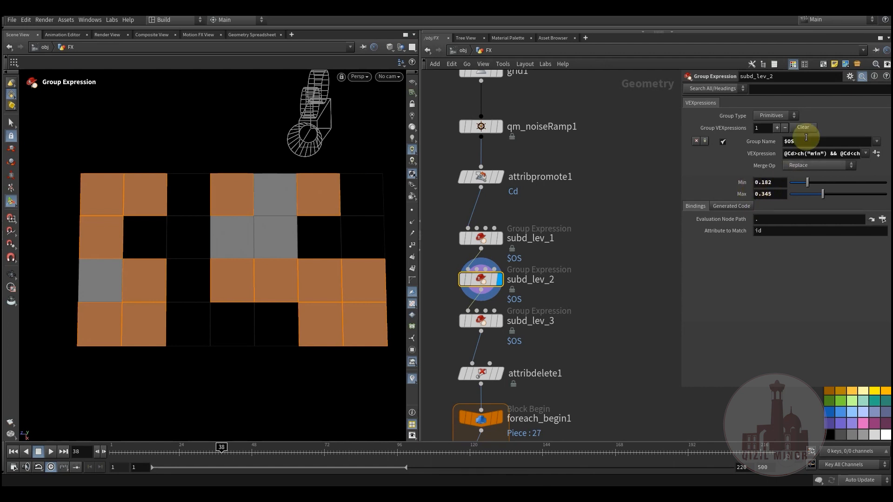
{"action": "left_click", "coordinate": [850, 78]}
{"action": "left_click", "coordinate": [735, 88]}
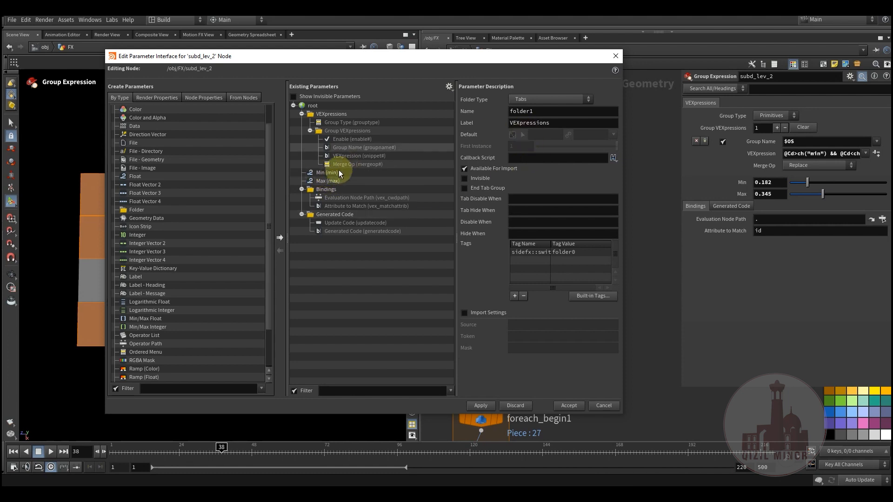
{"action": "left_click", "coordinate": [327, 175]}
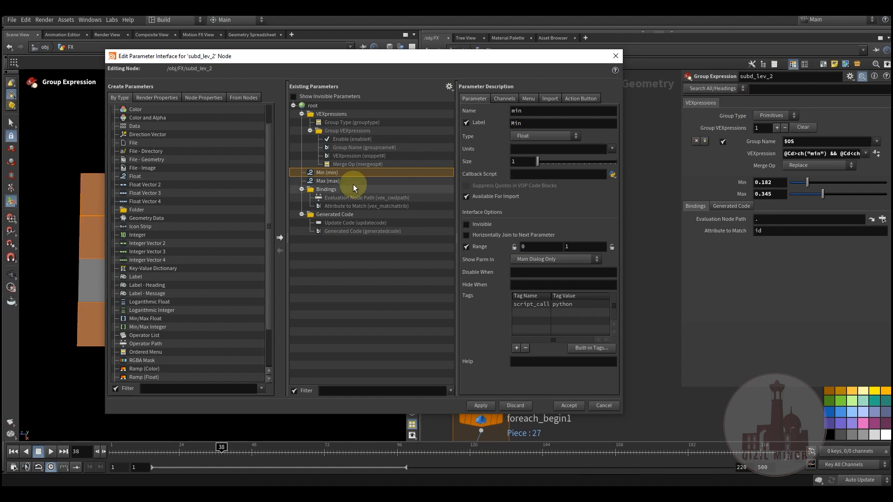
{"action": "left_click", "coordinate": [616, 57]}
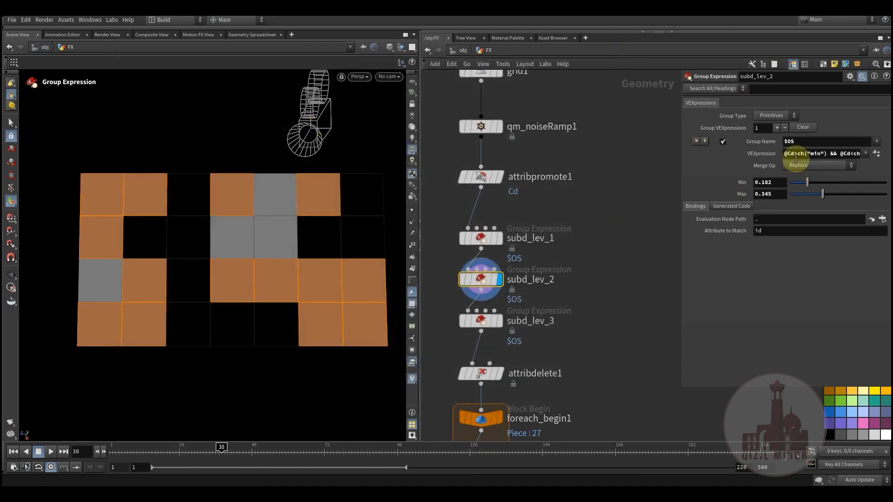
{"action": "left_click_drag", "start_coordinate": [680, 179], "coordinate": [585, 179]}
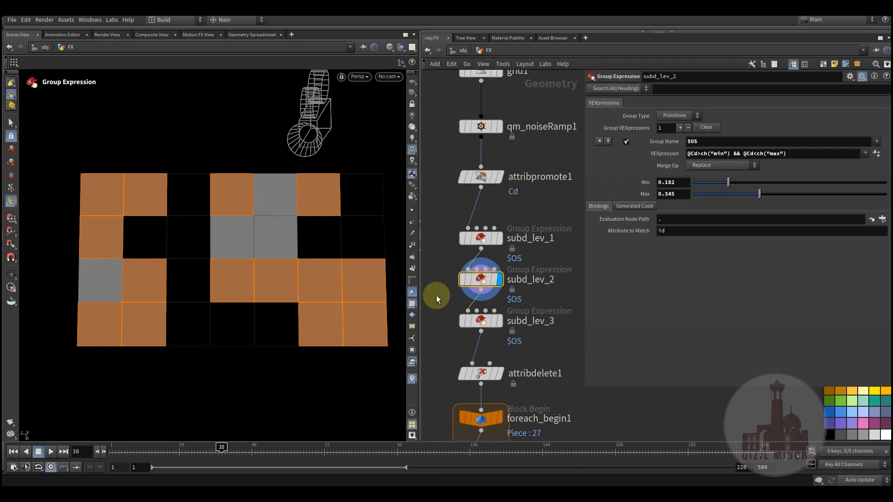
{"action": "left_click_drag", "start_coordinate": [583, 301], "coordinate": [630, 303]}
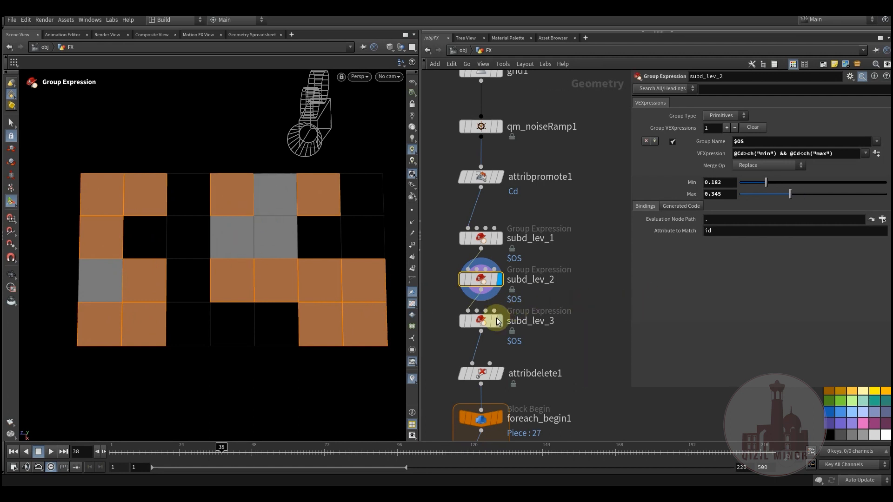
Step: Display the subd_lev_3 group and the attribdelete1 node in turn and inspect their parameters
{"action": "left_click", "coordinate": [501, 321]}
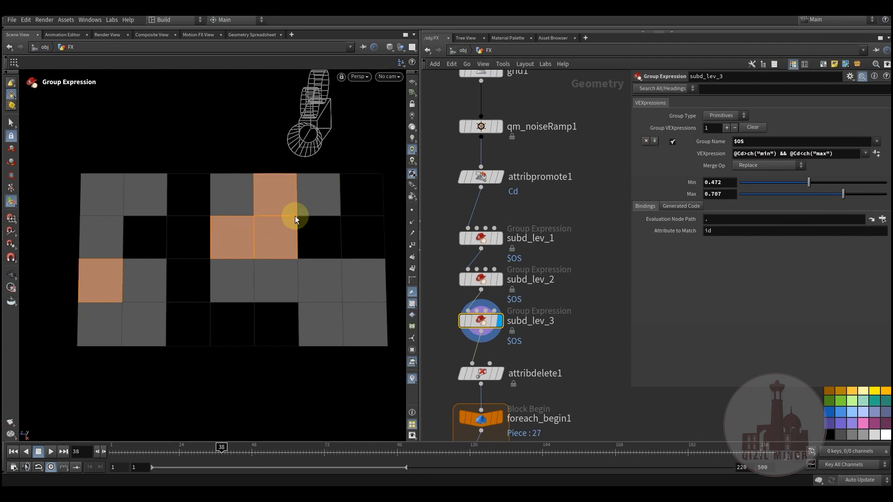
{"action": "middle_click_drag", "start_coordinate": [577, 317], "coordinate": [579, 213]}
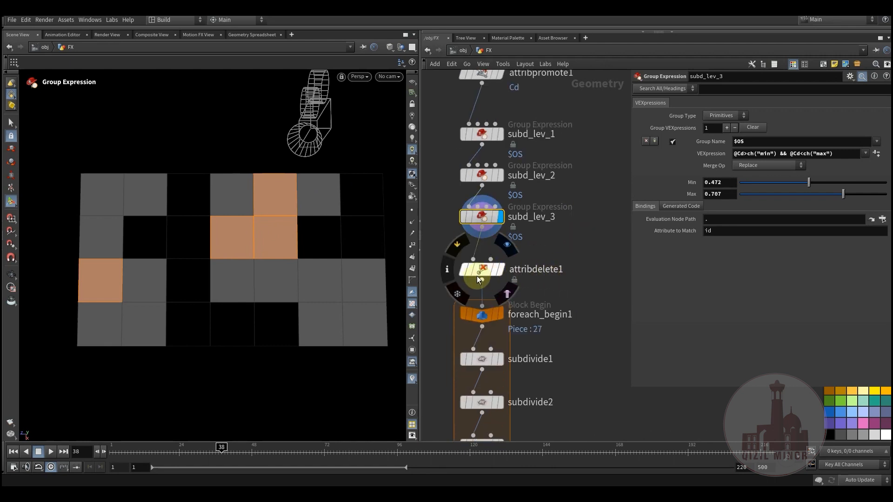
{"action": "left_click", "coordinate": [506, 247]}
{"action": "left_click", "coordinate": [482, 269]}
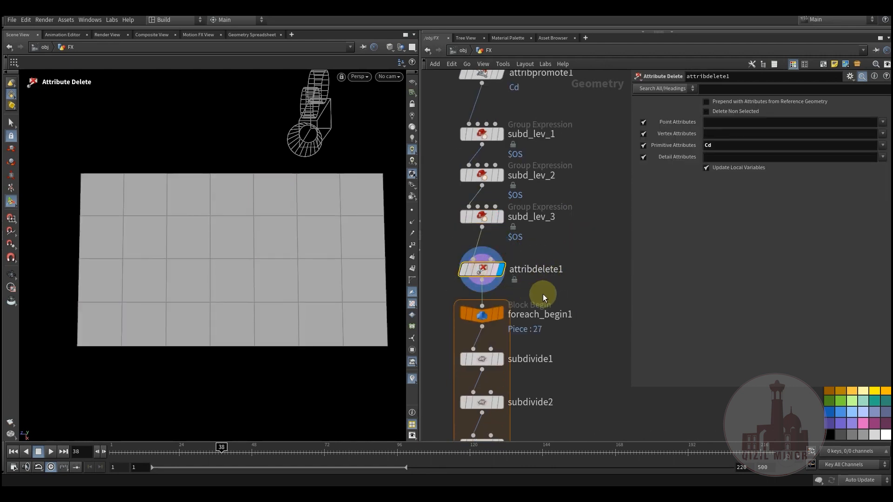
Step: Display foreach_begin1 and subdivide1 inside the first loop and inspect the piece method, subdivision group and depth
{"action": "middle_click_drag", "start_coordinate": [589, 283], "coordinate": [559, 199]}
{"action": "left_click", "coordinate": [501, 207]}
{"action": "left_click", "coordinate": [484, 209]}
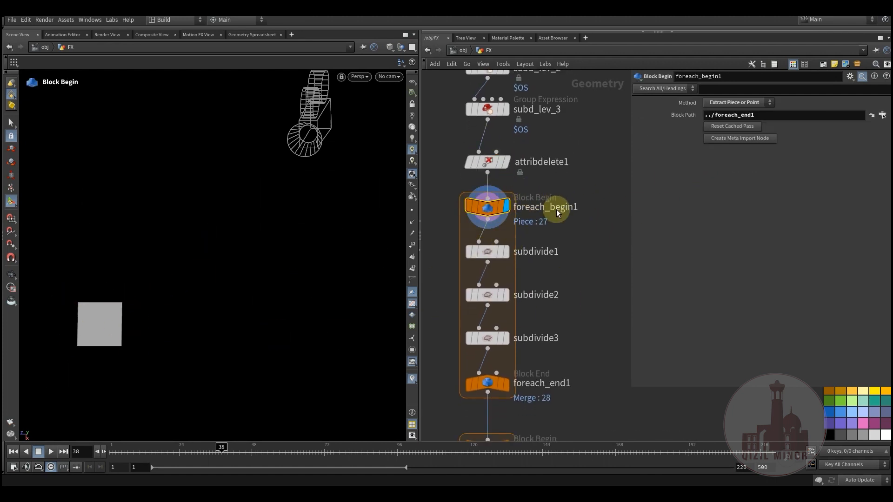
{"action": "middle_click_drag", "start_coordinate": [590, 271], "coordinate": [586, 211]}
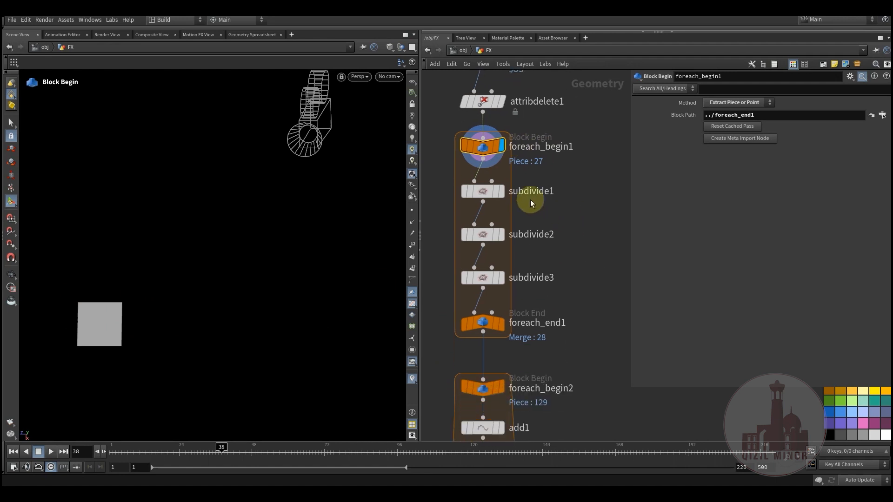
{"action": "left_click", "coordinate": [505, 198]}
{"action": "left_click", "coordinate": [483, 191]}
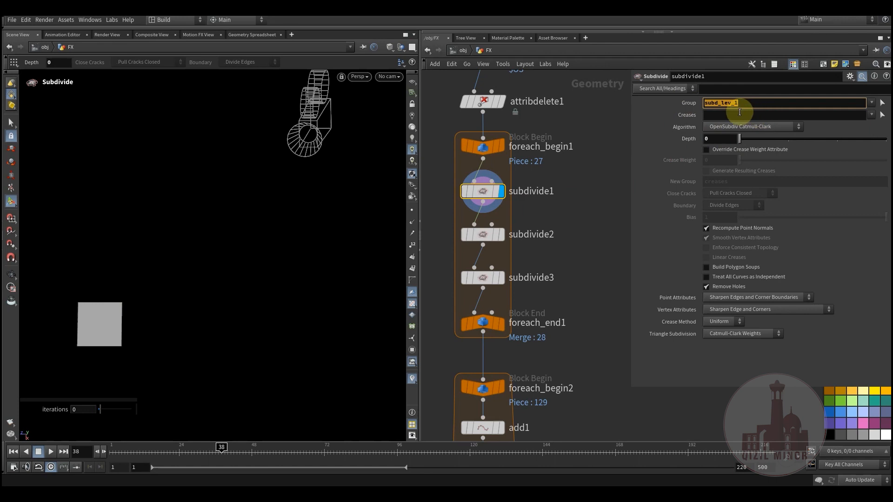
Step: Display subdivide2 and subdivide3 in turn and inspect the group and depth each one uses
{"action": "middle_click_drag", "start_coordinate": [588, 199], "coordinate": [589, 242]}
{"action": "scroll", "coordinate": [581, 218], "scroll_direction": "down", "scroll_amount": 1}
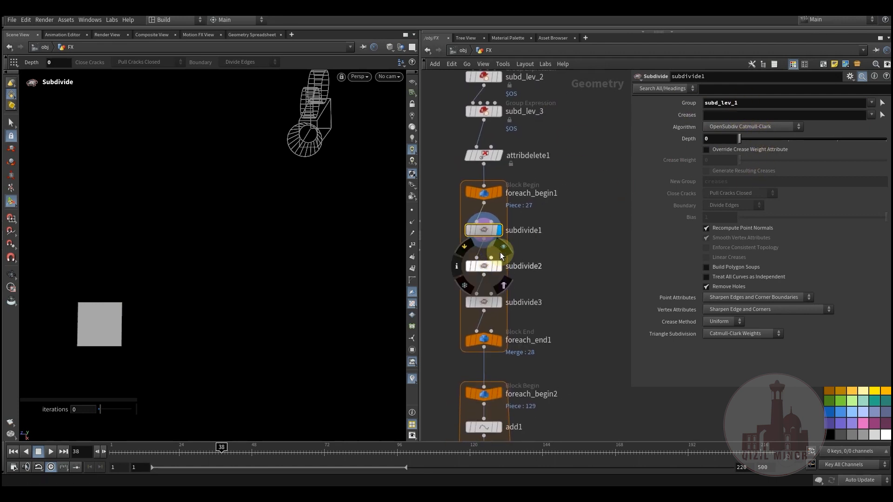
{"action": "left_click", "coordinate": [499, 266]}
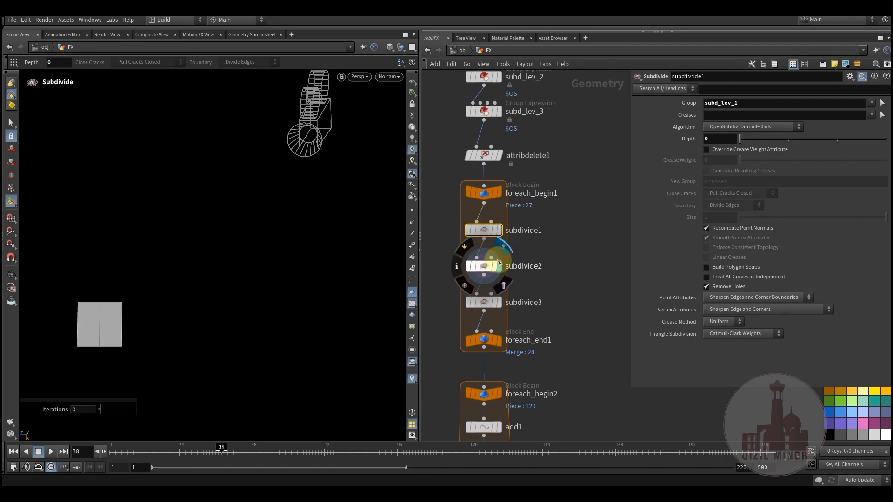
{"action": "left_click", "coordinate": [483, 271]}
{"action": "middle_click_drag", "start_coordinate": [580, 242], "coordinate": [574, 233]}
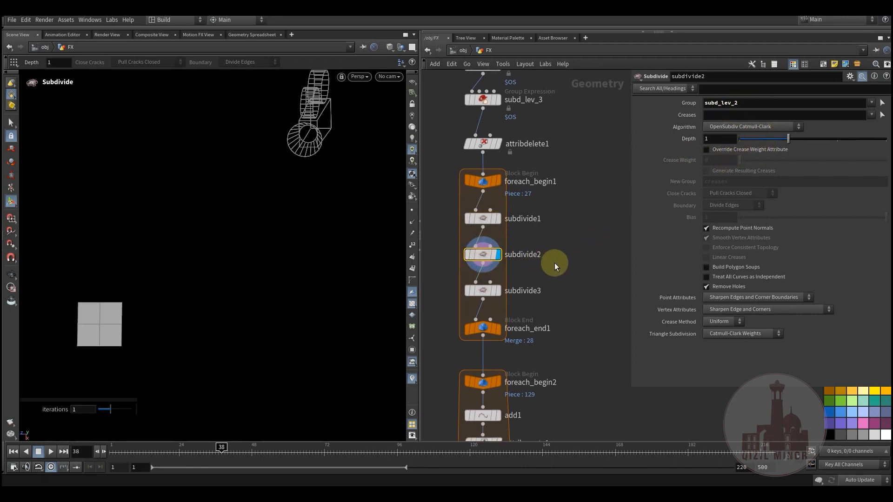
{"action": "middle_click_drag", "start_coordinate": [503, 298], "coordinate": [506, 271]}
{"action": "left_click", "coordinate": [501, 265]}
{"action": "left_click", "coordinate": [486, 264]}
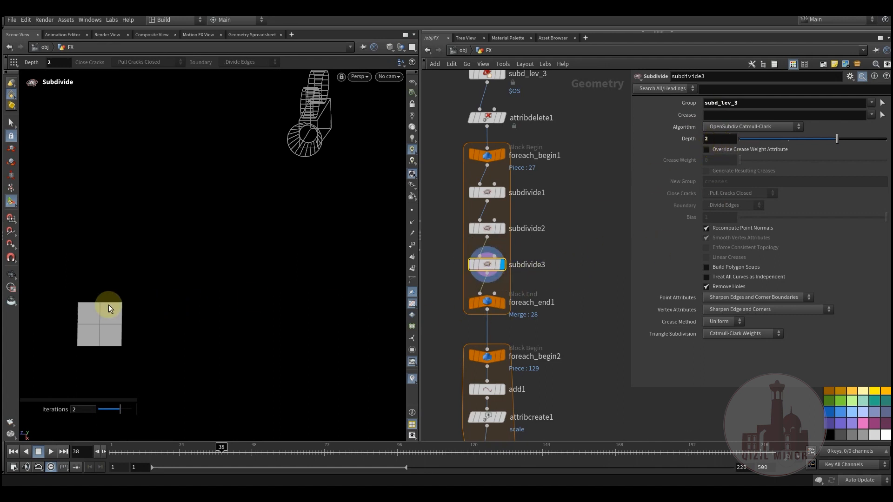
{"action": "mouse_move", "coordinate": [483, 184]}
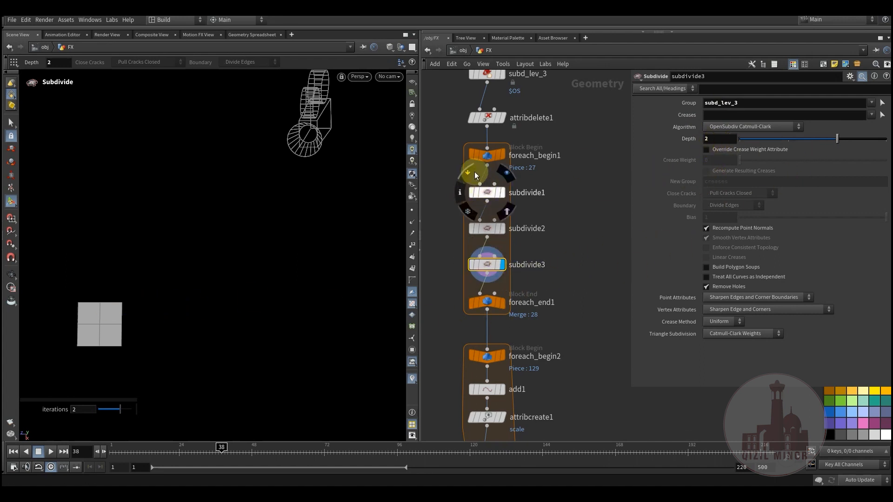
Step: Check the parameters of subdivide1, and display foreach_end1 to examine the merged result of the first loop
{"action": "left_click", "coordinate": [486, 192]}
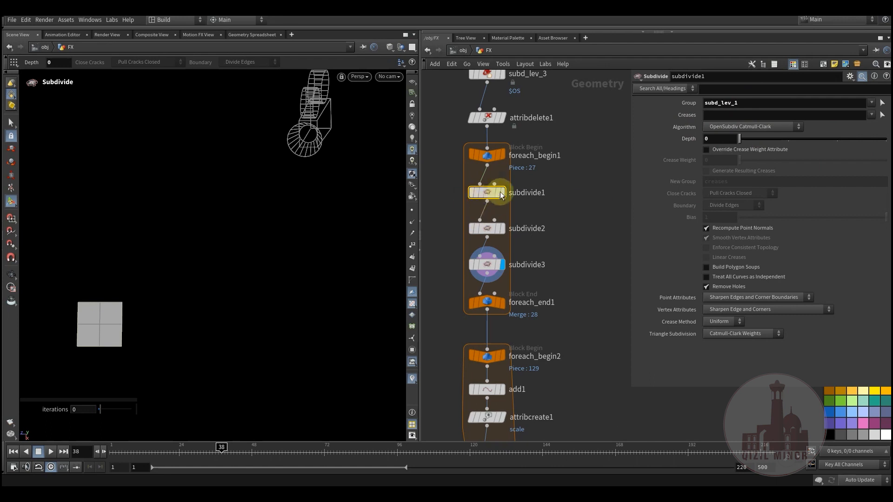
{"action": "mouse_move", "coordinate": [489, 303]}
{"action": "left_click", "coordinate": [508, 287]}
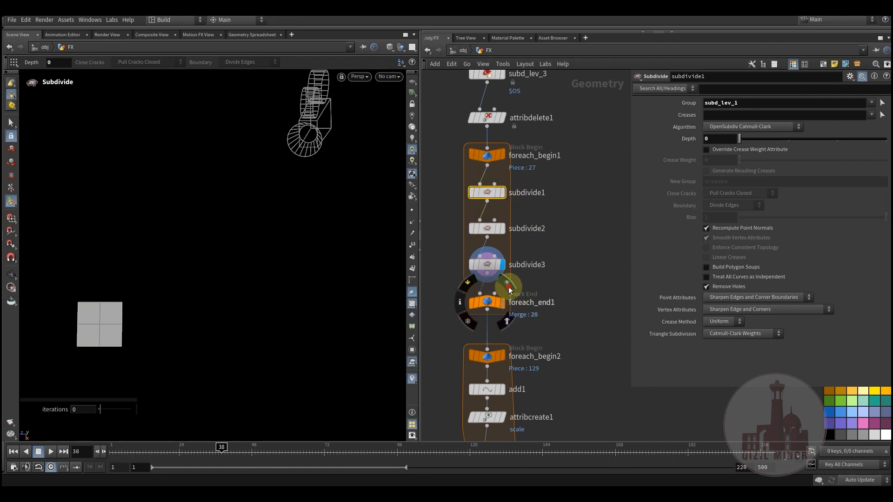
{"action": "left_click", "coordinate": [489, 303]}
{"action": "middle_click_drag", "start_coordinate": [571, 302], "coordinate": [574, 212]}
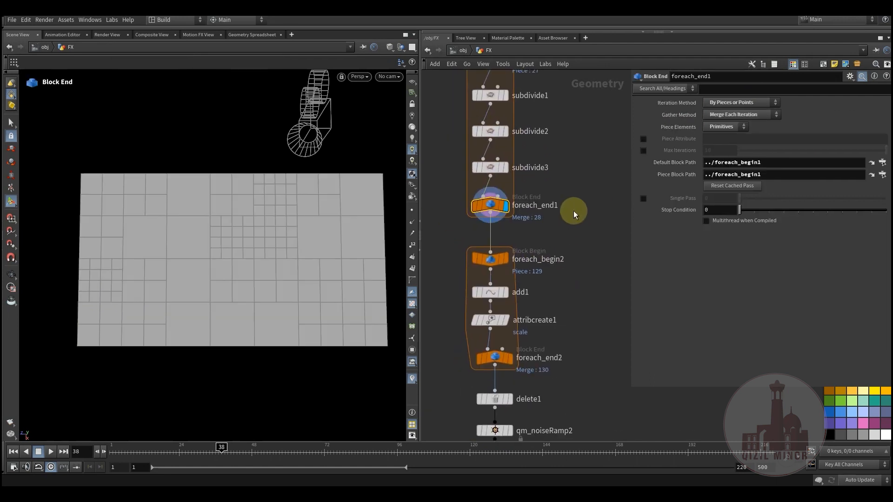
{"action": "middle_click_drag", "start_coordinate": [587, 253], "coordinate": [585, 221]}
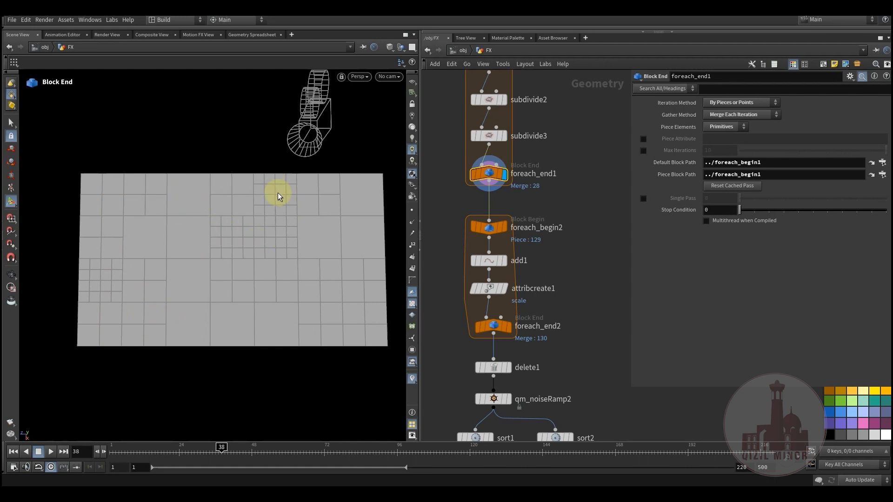
{"action": "middle_click_drag", "start_coordinate": [581, 255], "coordinate": [586, 222]}
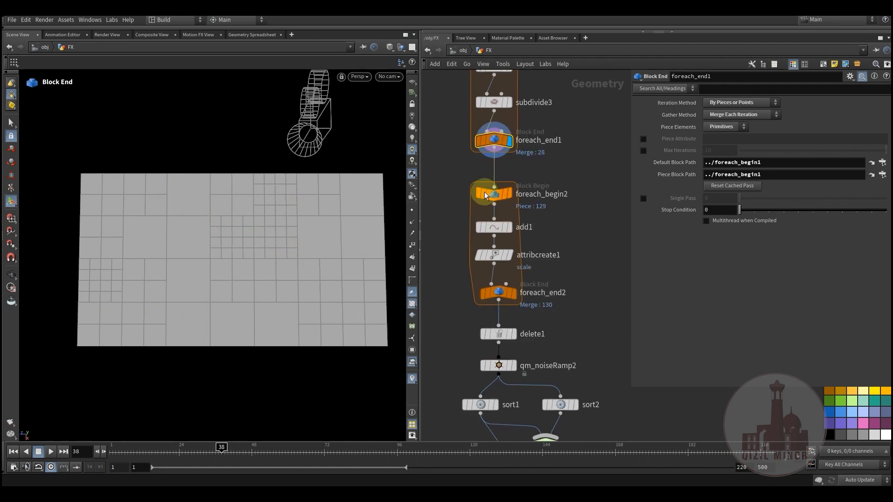
Step: Display foreach_begin2 and examine the single extracted piece from several angles in the viewport
{"action": "left_click", "coordinate": [491, 198]}
{"action": "left_click", "coordinate": [491, 199]}
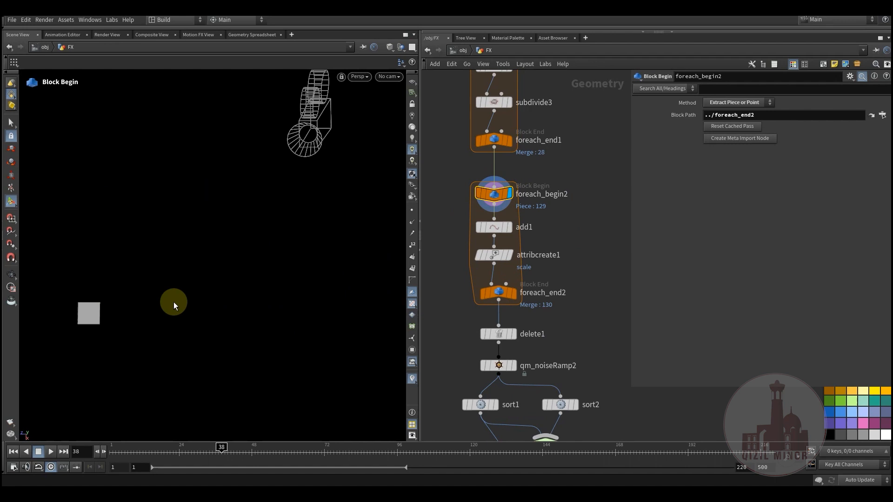
{"action": "key", "text": "Escape"}
{"action": "left_click_drag", "start_coordinate": [153, 279], "coordinate": [193, 305]}
{"action": "key", "text": "Return"}
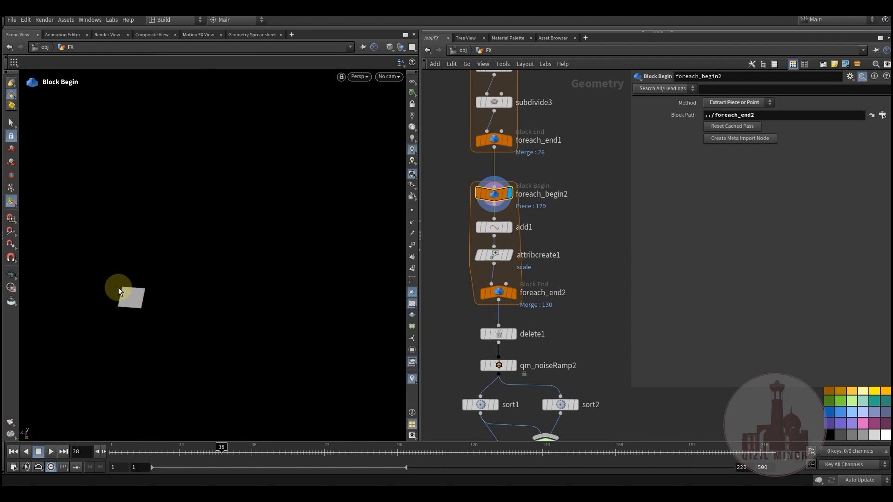
{"action": "left_click_drag", "start_coordinate": [143, 301], "coordinate": [158, 250], "text": "alt"}
{"action": "left_click_drag", "start_coordinate": [156, 283], "coordinate": [154, 288], "text": "alt"}
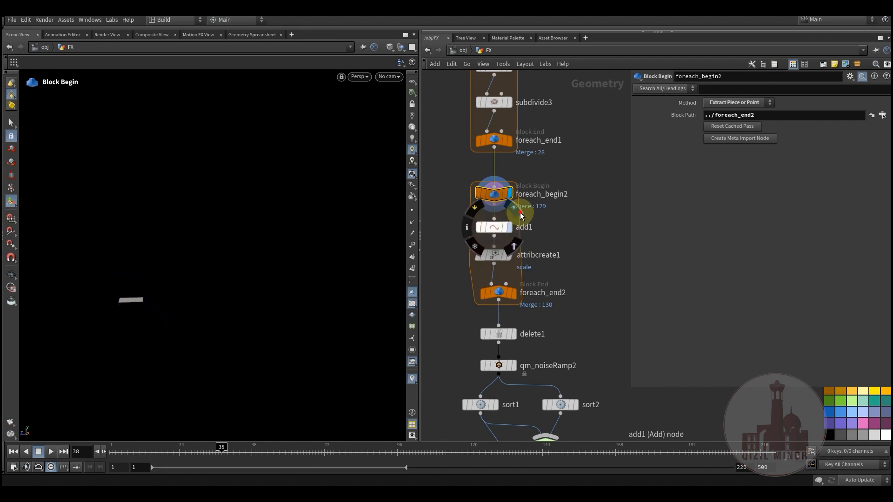
Step: Display add1 and examine the position of its added point relative to the piece in the viewport
{"action": "left_click", "coordinate": [493, 227]}
{"action": "left_click_drag", "start_coordinate": [193, 301], "coordinate": [198, 270], "text": "alt"}
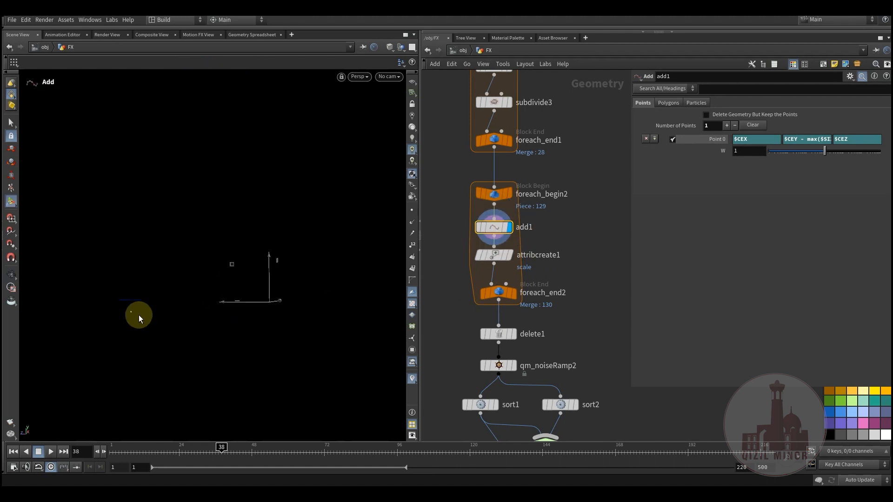
{"action": "key", "text": "Escape"}
{"action": "middle_click_drag", "start_coordinate": [157, 320], "coordinate": [169, 312], "text": "alt"}
{"action": "right_click_drag", "start_coordinate": [168, 312], "coordinate": [254, 290], "text": "alt"}
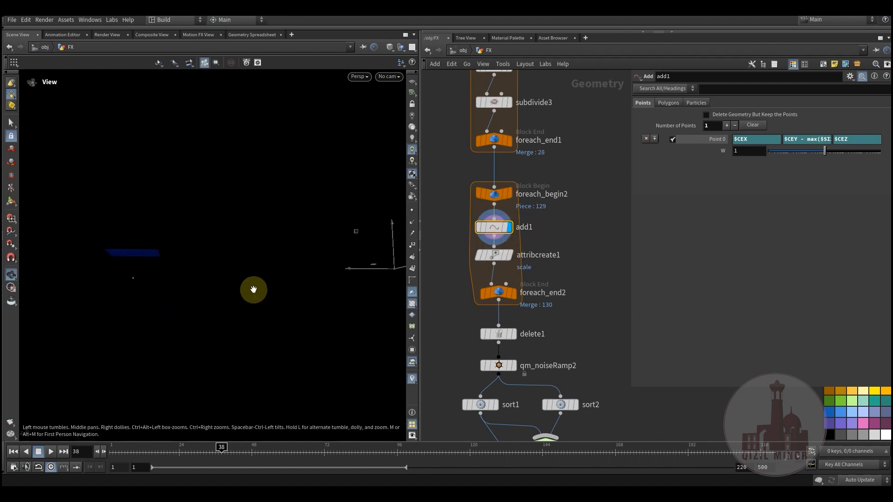
{"action": "left_click_drag", "start_coordinate": [254, 290], "coordinate": [247, 301], "text": "alt"}
{"action": "mouse_move", "coordinate": [139, 273]}
{"action": "left_mouse_down", "text": "alt"}
{"action": "mouse_move", "coordinate": [148, 283]}
{"action": "mouse_move", "coordinate": [148, 272]}
{"action": "left_mouse_up", "text": "alt"}
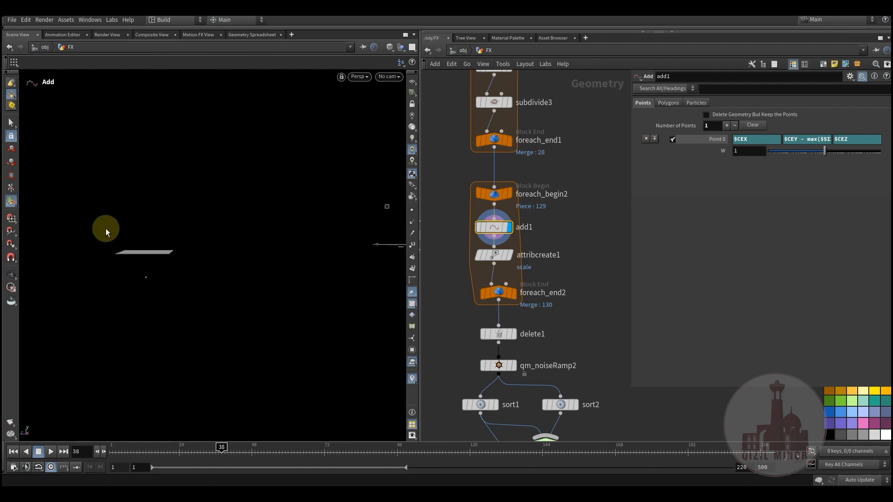
Step: Enlarge the parameter area to read add1's full Point 0 expressions, highlight the Y expression, and shrink the area again
{"action": "left_click_drag", "start_coordinate": [630, 243], "coordinate": [527, 246]}
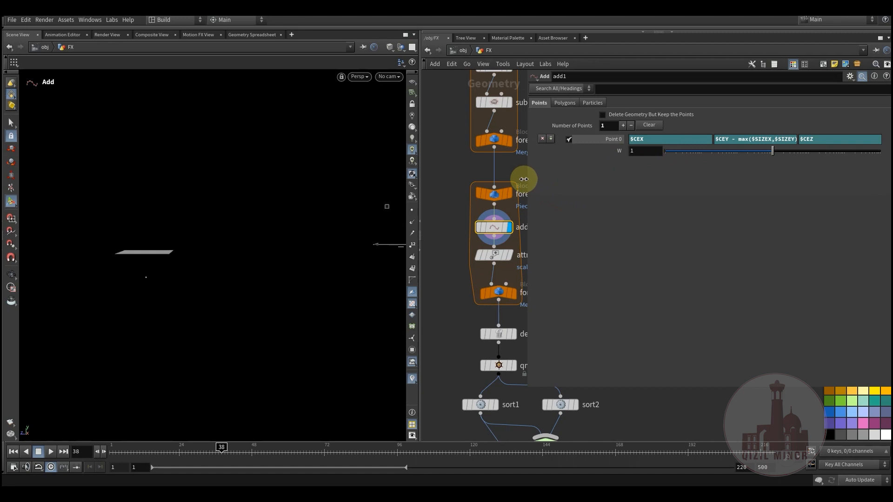
{"action": "left_click_drag", "start_coordinate": [526, 174], "coordinate": [474, 180]}
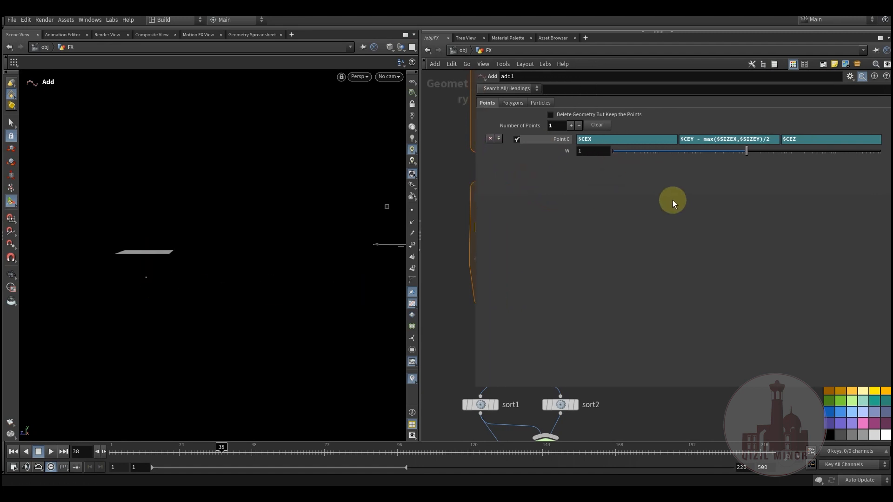
{"action": "left_click_drag", "start_coordinate": [767, 141], "coordinate": [702, 144]}
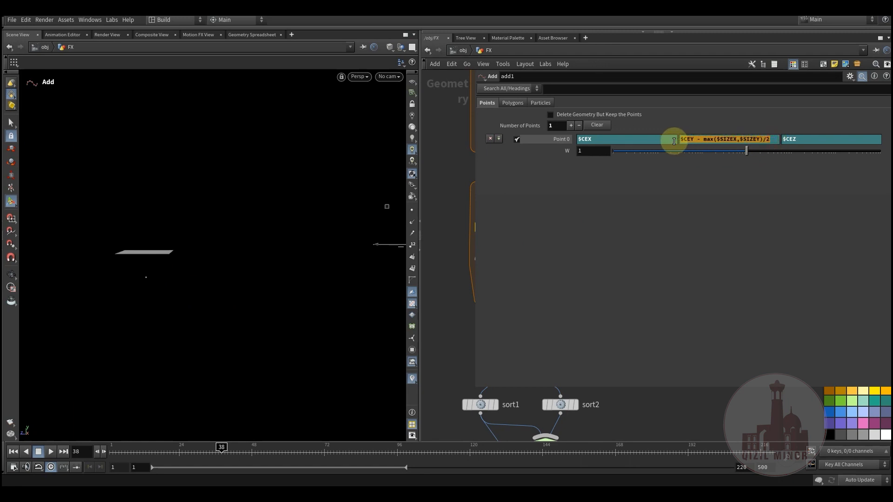
{"action": "left_click", "coordinate": [593, 239]}
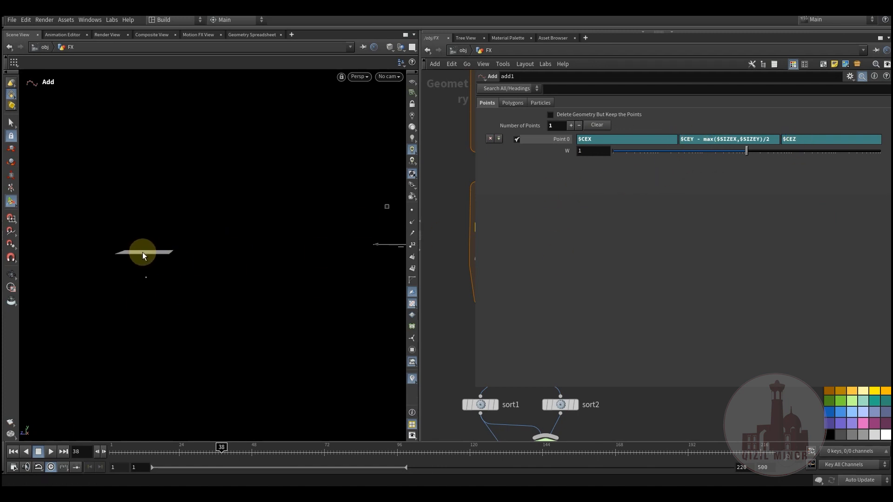
{"action": "left_click_drag", "start_coordinate": [773, 141], "coordinate": [703, 147]}
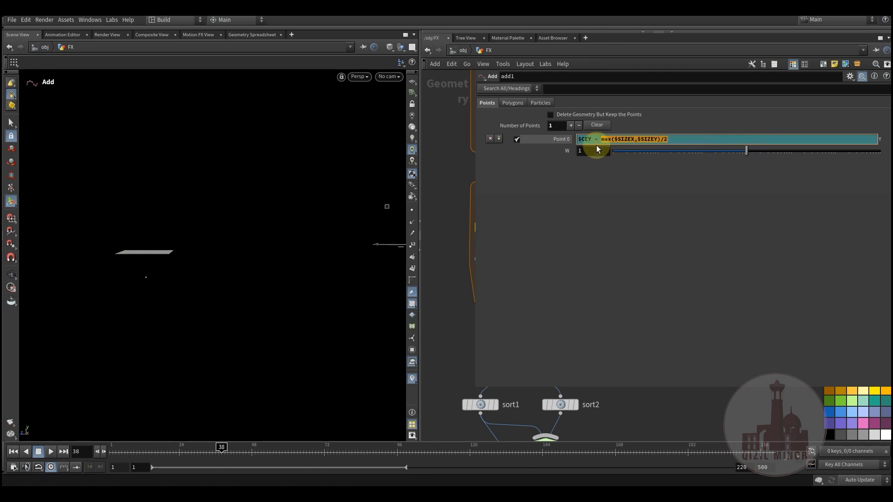
{"action": "left_click", "coordinate": [670, 242]}
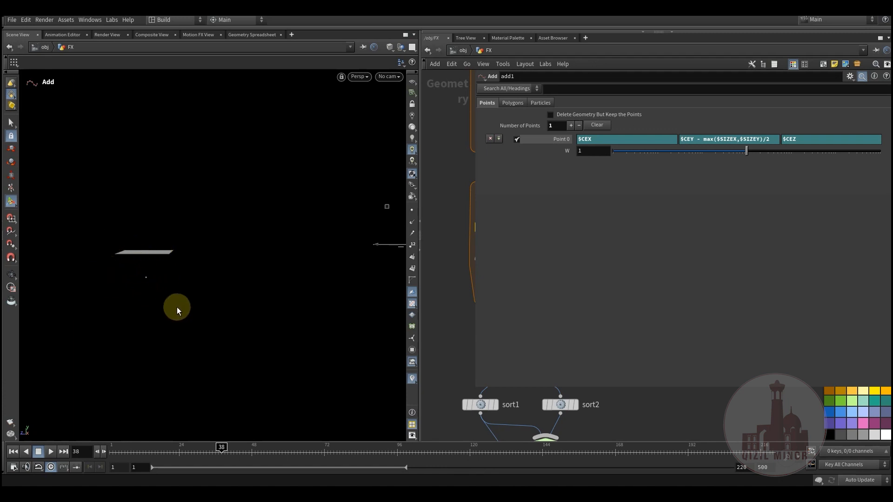
{"action": "left_click_drag", "start_coordinate": [475, 344], "coordinate": [654, 341]}
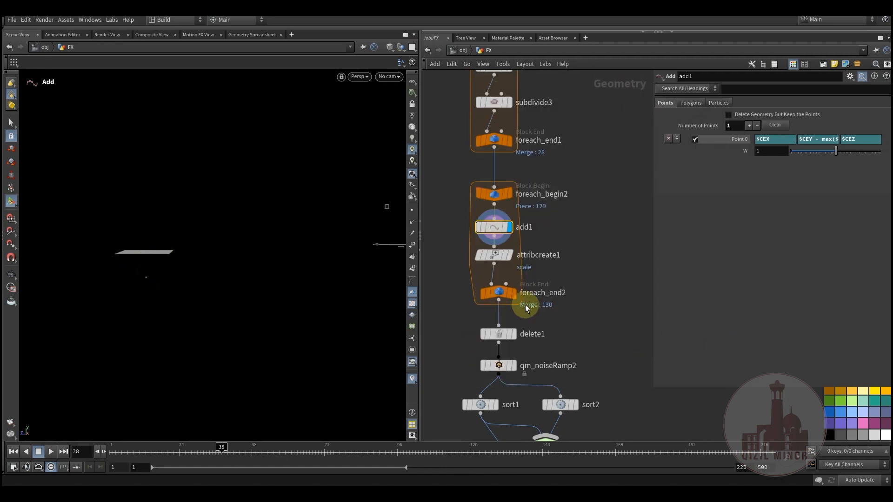
Step: Display foreach_end2 and delete1 in turn and examine the merged loop output and the deletion settings
{"action": "left_click", "coordinate": [514, 298]}
{"action": "left_click", "coordinate": [498, 294]}
{"action": "left_click_drag", "start_coordinate": [222, 258], "coordinate": [261, 333], "text": "alt"}
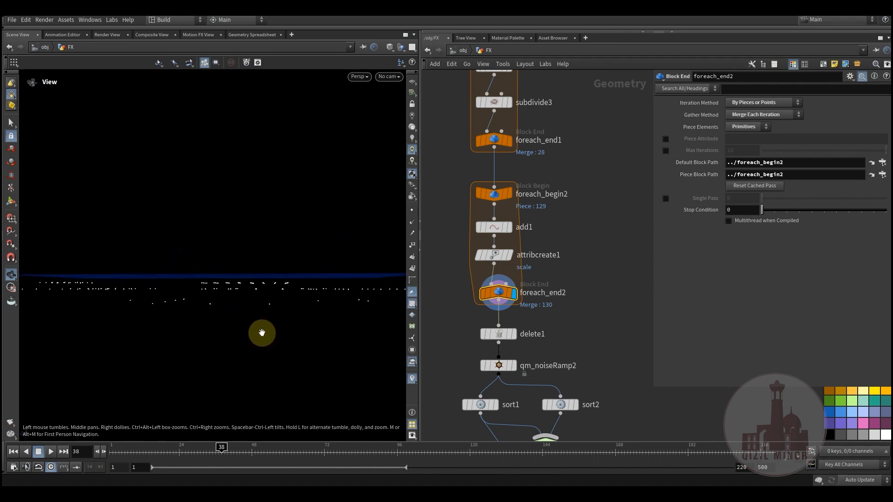
{"action": "left_click", "coordinate": [514, 335]}
{"action": "left_click_drag", "start_coordinate": [226, 275], "coordinate": [249, 269]}
{"action": "key", "text": "Return"}
{"action": "middle_click_drag", "start_coordinate": [578, 355], "coordinate": [588, 201]}
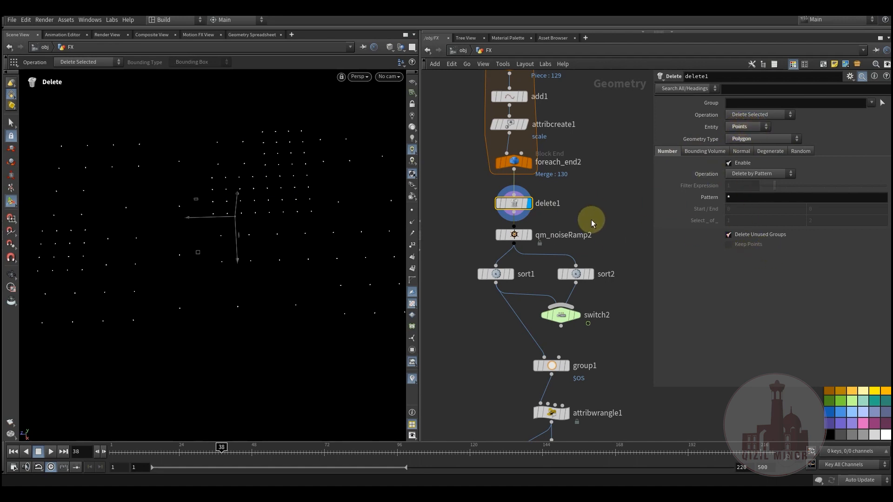
Step: Display qm_noiseRamp2 and inspect its point sort, ramp and noise parameters along with the points in the viewport
{"action": "middle_click_drag", "start_coordinate": [516, 239], "coordinate": [526, 224]}
{"action": "left_click", "coordinate": [538, 220]}
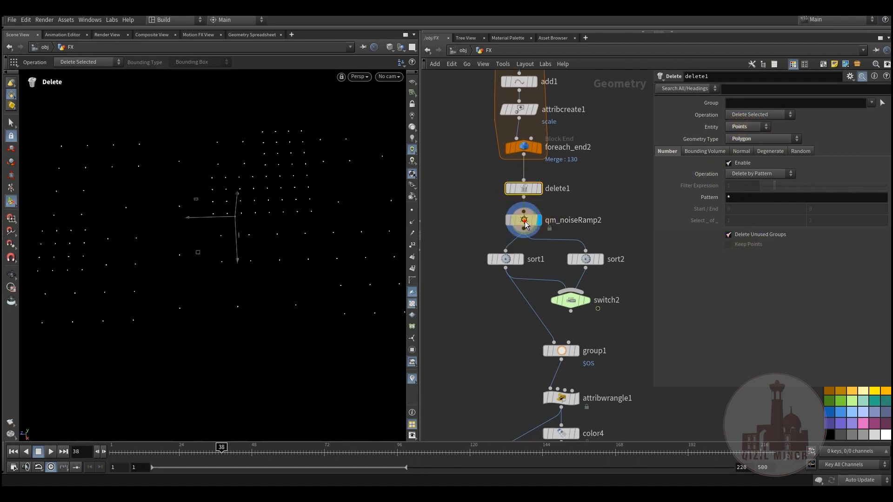
{"action": "left_click_drag", "start_coordinate": [245, 247], "coordinate": [278, 261], "text": "alt"}
{"action": "right_click_drag", "start_coordinate": [277, 260], "coordinate": [252, 269], "text": "alt"}
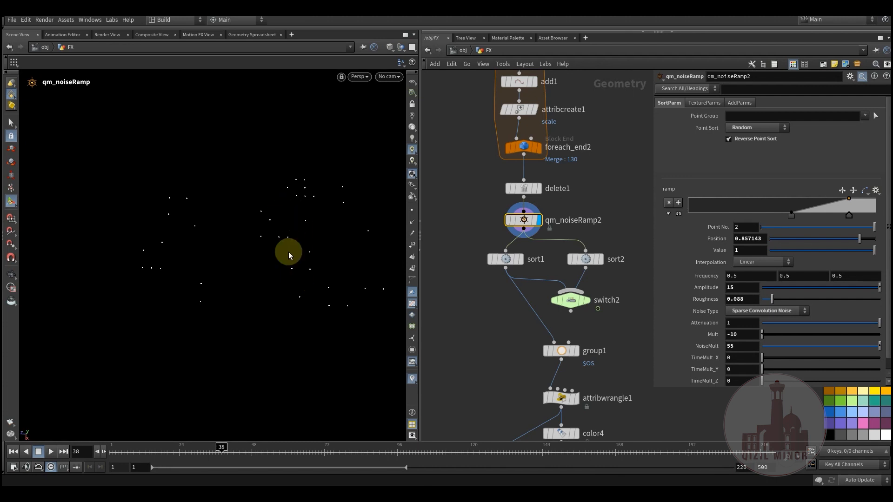
Step: Display sort1 and inspect its point sort setting and its connections to the switch2 and group1 nodes
{"action": "middle_click_drag", "start_coordinate": [481, 341], "coordinate": [521, 223]}
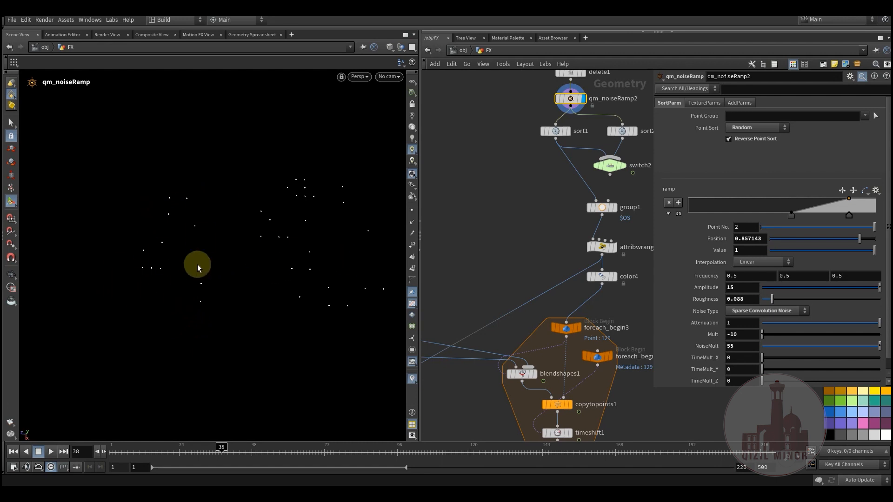
{"action": "scroll", "coordinate": [490, 292], "scroll_direction": "up", "scroll_amount": 4}
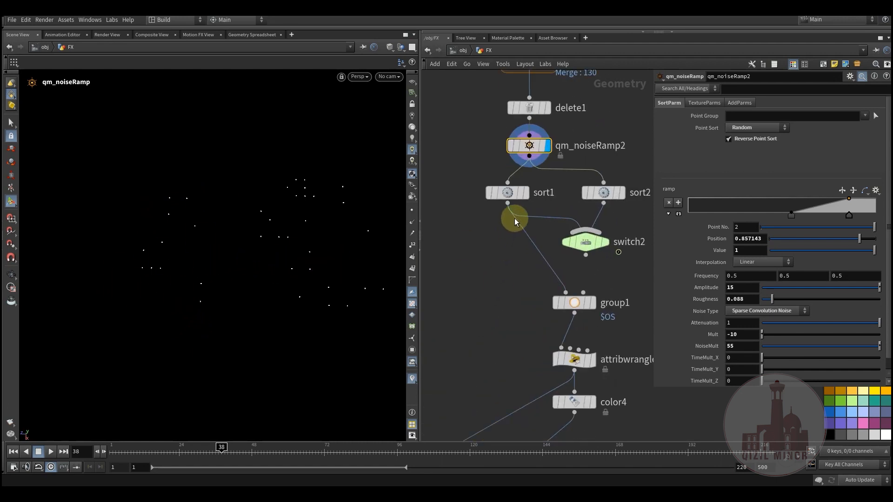
{"action": "left_click", "coordinate": [509, 194]}
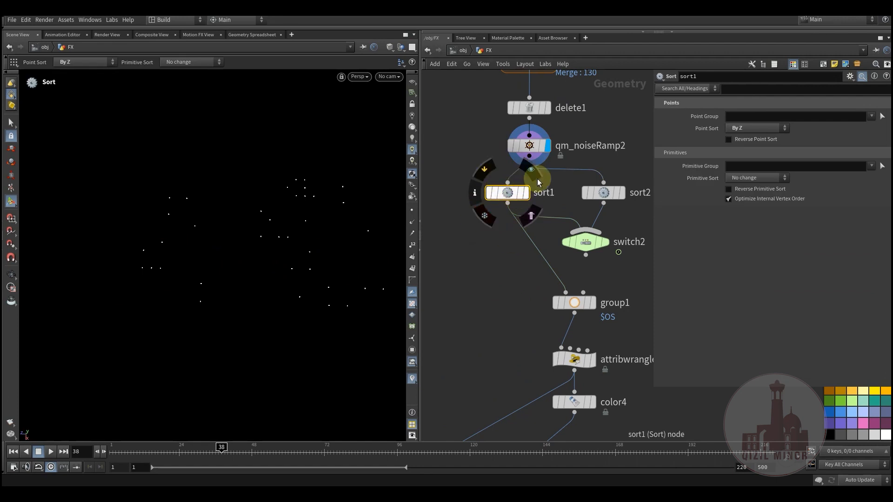
{"action": "left_click", "coordinate": [522, 195]}
{"action": "mouse_move", "coordinate": [478, 274]}
{"action": "middle_mouse_down"}
{"action": "mouse_move", "coordinate": [480, 258]}
{"action": "mouse_move", "coordinate": [467, 270]}
{"action": "middle_mouse_up"}
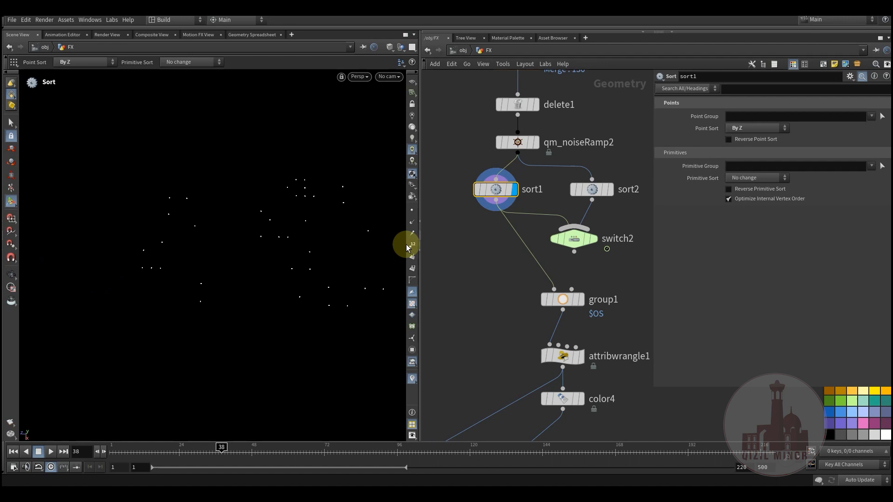
{"action": "middle_click_drag", "start_coordinate": [481, 268], "coordinate": [477, 286]}
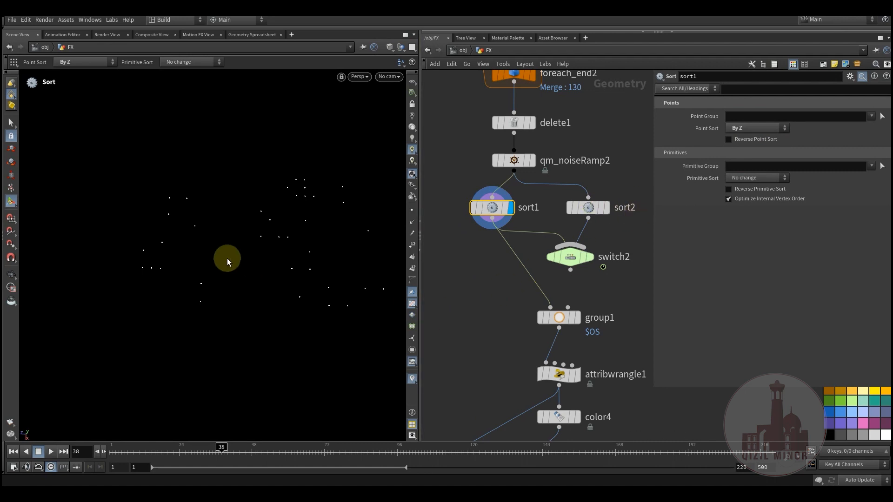
{"action": "middle_click_drag", "start_coordinate": [498, 315], "coordinate": [470, 256]}
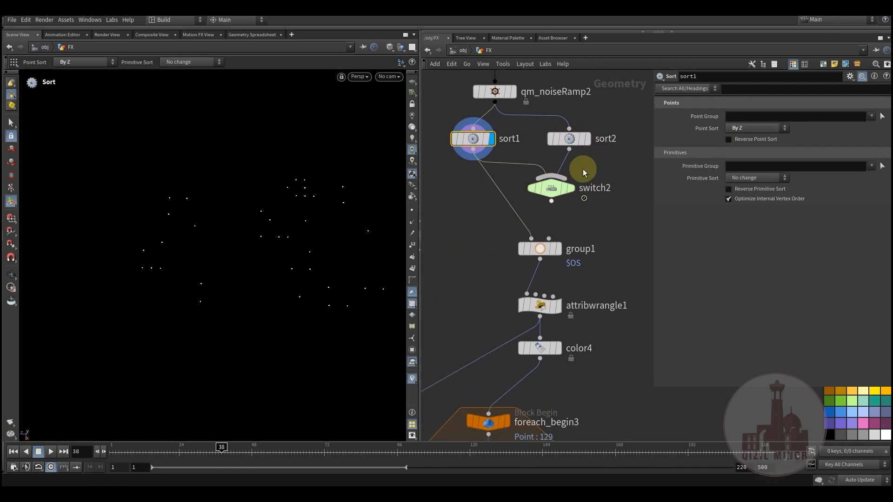
Step: Display group1 and examine its bounding box size and the points it encloses from several angles
{"action": "left_click_drag", "start_coordinate": [542, 251], "coordinate": [541, 262]}
{"action": "mouse_move", "coordinate": [554, 257]}
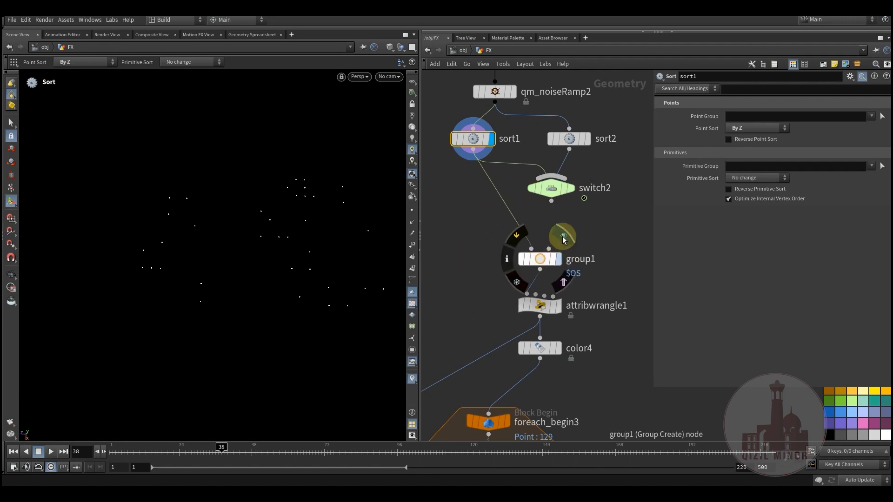
{"action": "left_click", "coordinate": [563, 238]}
{"action": "key", "text": "Escape"}
{"action": "left_click_drag", "start_coordinate": [263, 247], "coordinate": [281, 231]}
{"action": "key", "text": "Return"}
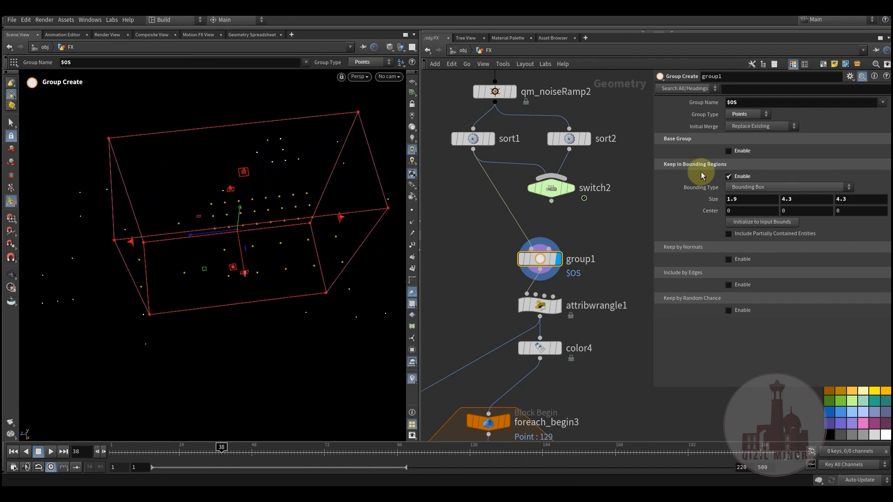
{"action": "left_click_drag", "start_coordinate": [168, 211], "coordinate": [253, 199]}
{"action": "key", "text": "Escape"}
{"action": "left_click_drag", "start_coordinate": [259, 275], "coordinate": [235, 266]}
{"action": "key", "text": "Return"}
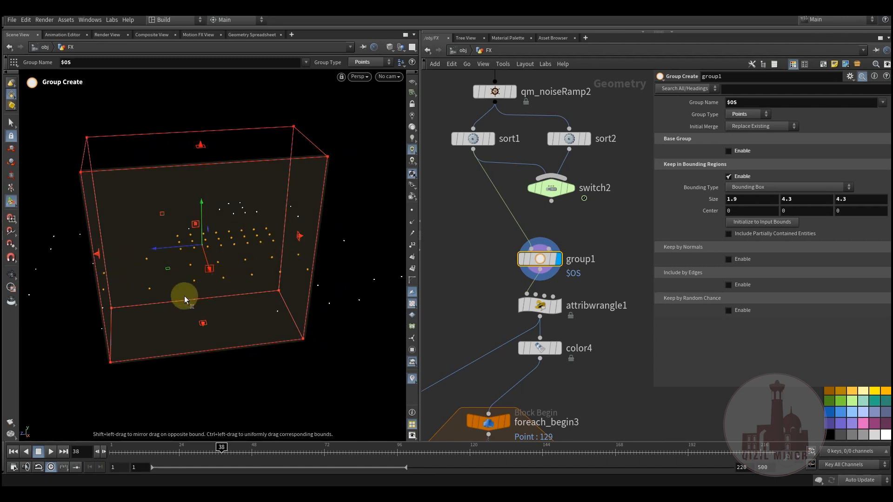
{"action": "left_click_drag", "start_coordinate": [223, 235], "coordinate": [224, 291]}
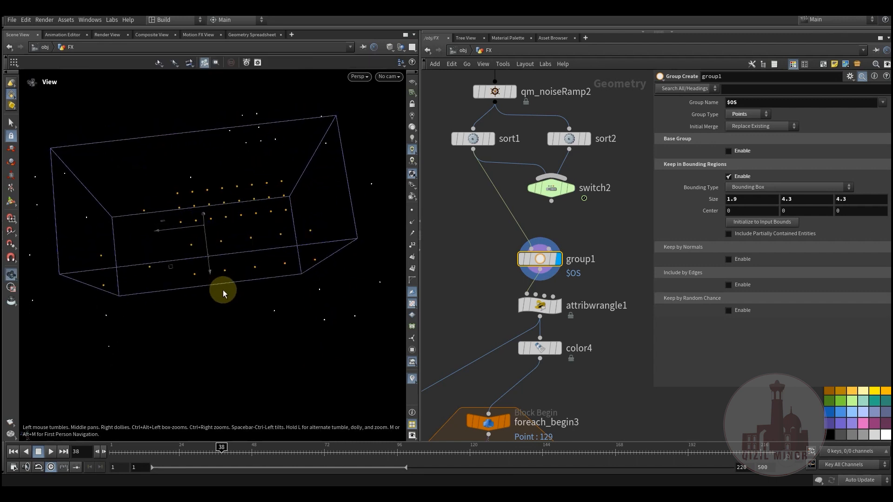
{"action": "left_click_drag", "start_coordinate": [129, 229], "coordinate": [239, 216]}
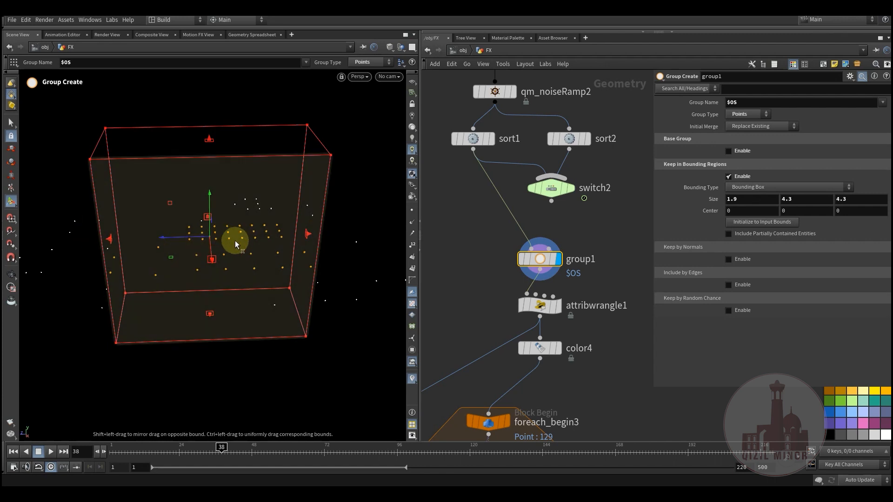
Step: Display attribwrangle1 and inspect its group and its VEXpression for the title attribute
{"action": "middle_click_drag", "start_coordinate": [470, 269], "coordinate": [459, 233]}
{"action": "left_click", "coordinate": [537, 273]}
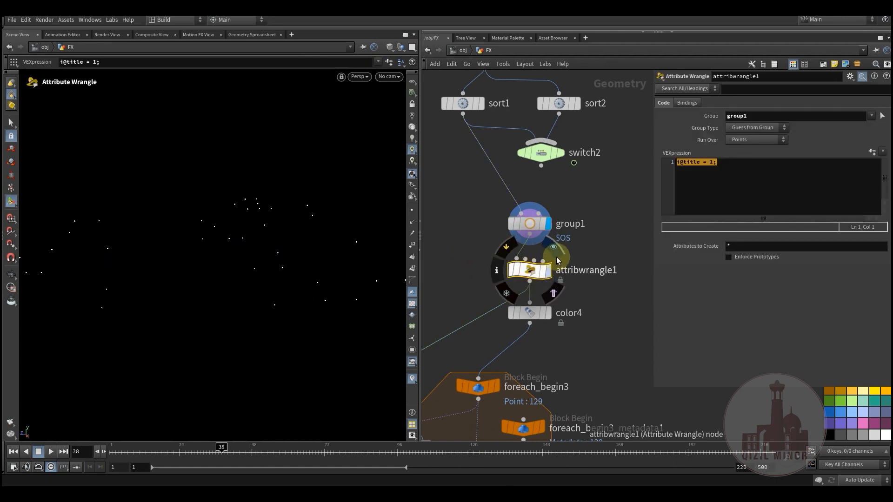
{"action": "left_click", "coordinate": [679, 185]}
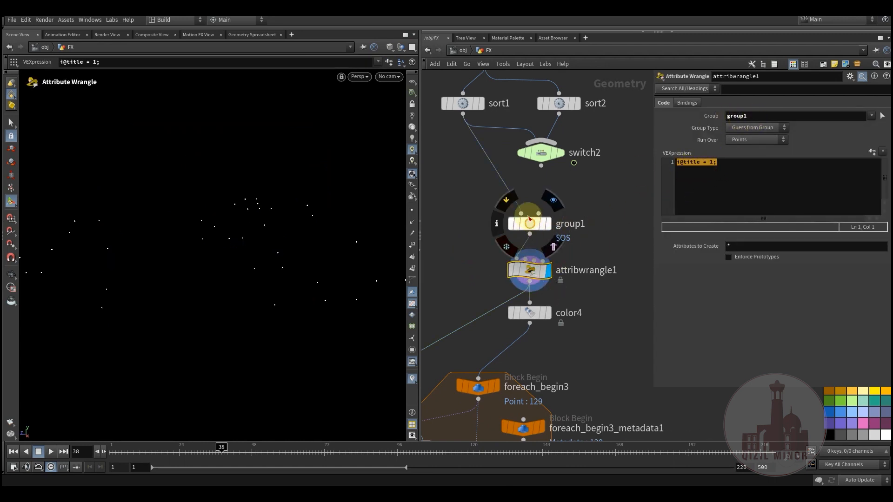
Step: Display color4, inspect its black point color, and briefly clear its group1 group before restoring it
{"action": "middle_click_drag", "start_coordinate": [467, 277], "coordinate": [467, 238]}
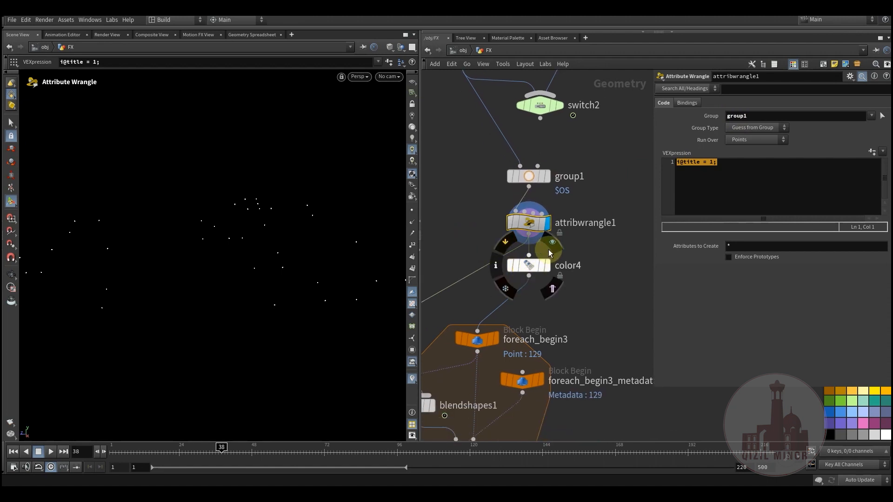
{"action": "left_click", "coordinate": [545, 264]}
{"action": "left_click", "coordinate": [533, 267]}
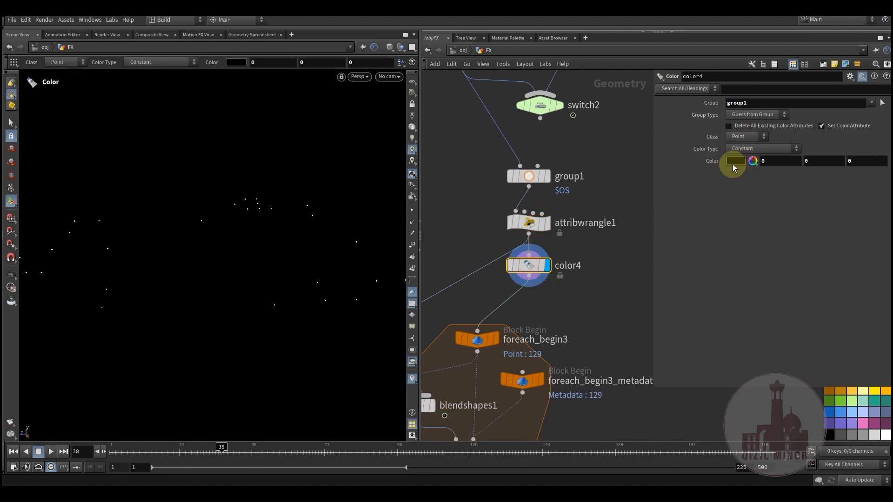
{"action": "key", "text": "Return"}
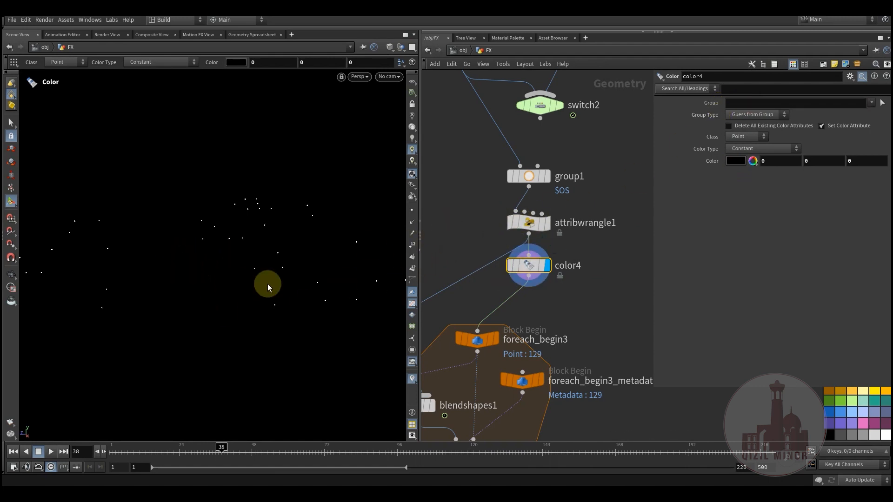
{"action": "key", "text": "ctrl+z"}
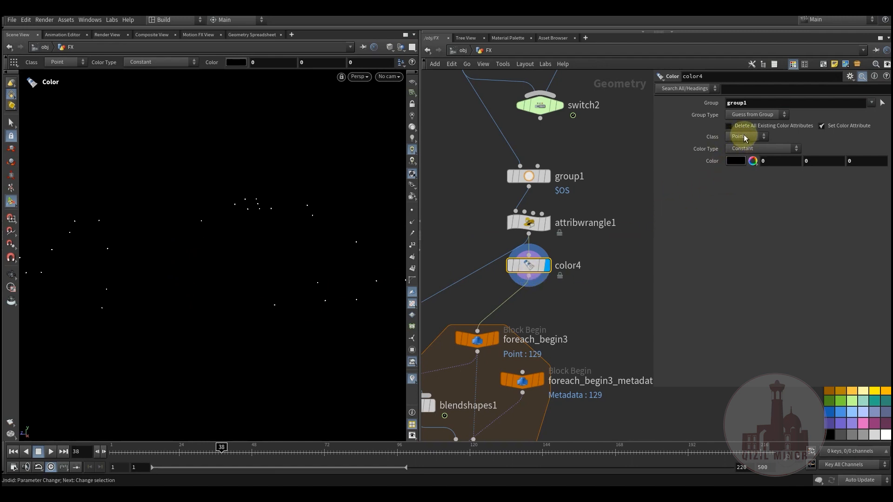
Step: Compare the viewport points of attribwrangle1 with those of color4
{"action": "middle_click_drag", "start_coordinate": [556, 276], "coordinate": [566, 256]}
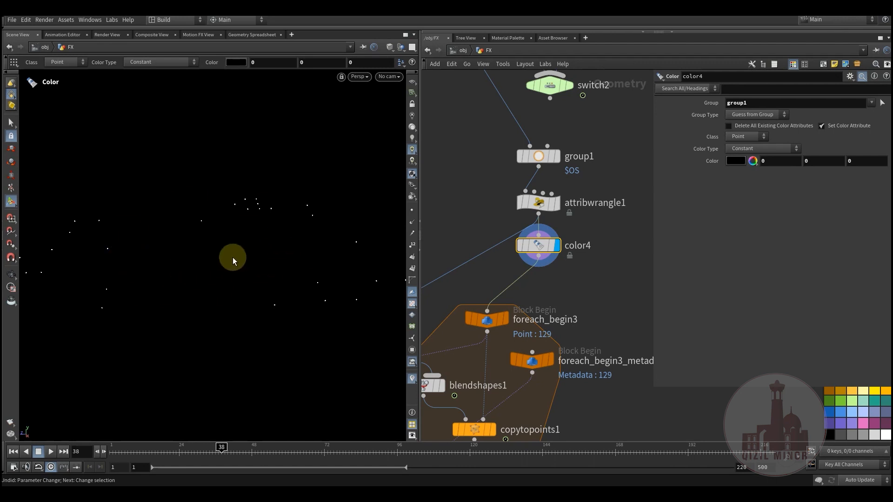
{"action": "left_click", "coordinate": [546, 207]}
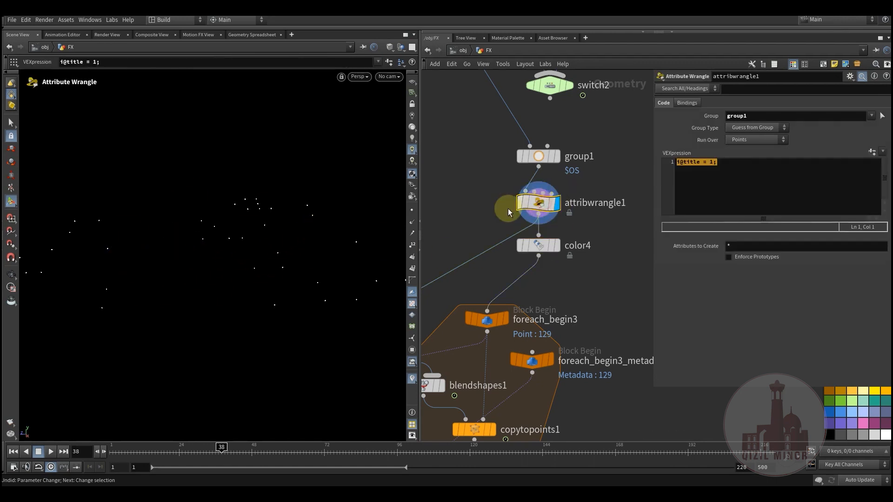
{"action": "left_click", "coordinate": [547, 248]}
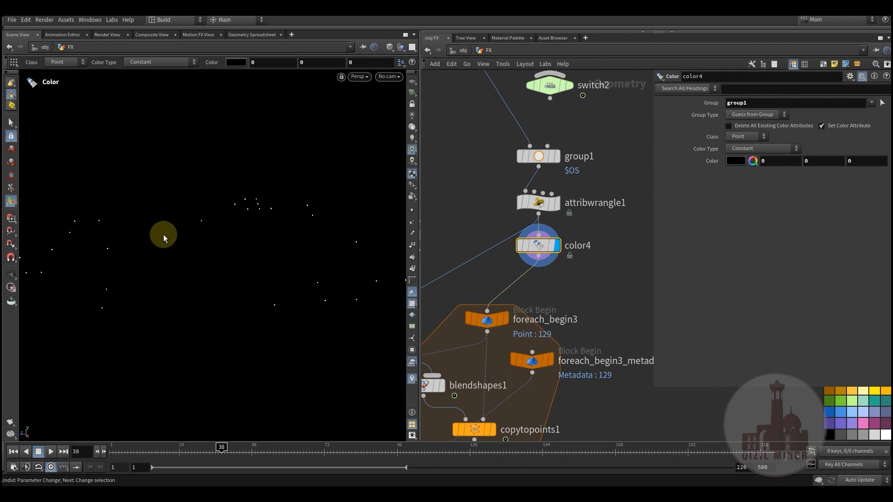
Step: Survey the network around the for-each block below color4 and inspect foreach_begin3
{"action": "middle_click_drag", "start_coordinate": [471, 222], "coordinate": [509, 168]}
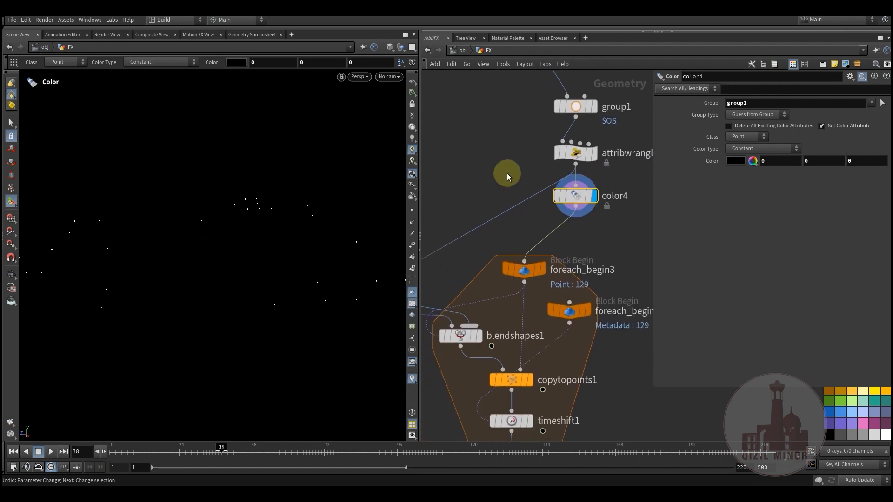
{"action": "scroll", "coordinate": [506, 173], "scroll_direction": "down", "scroll_amount": 5}
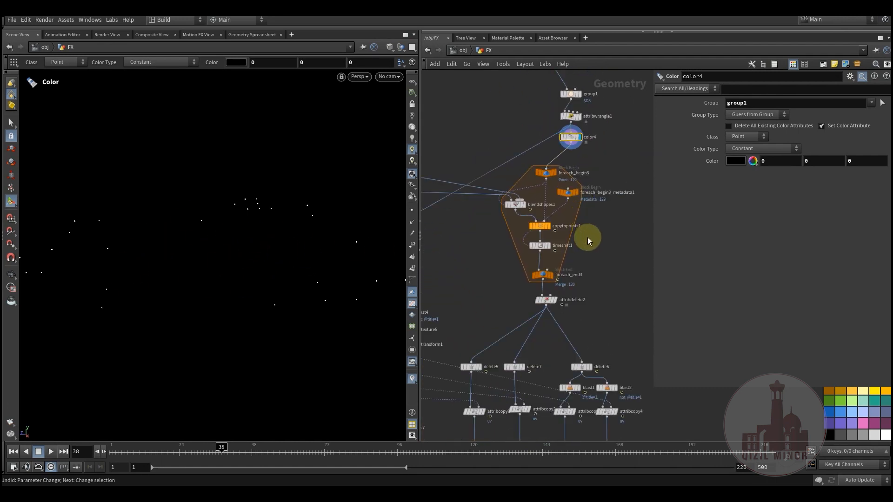
{"action": "middle_click_drag", "start_coordinate": [564, 183], "coordinate": [561, 152]}
{"action": "middle_click_drag", "start_coordinate": [502, 243], "coordinate": [537, 297]}
{"action": "scroll", "coordinate": [537, 298], "scroll_direction": "down", "scroll_amount": 2}
{"action": "middle_click_drag", "start_coordinate": [524, 253], "coordinate": [570, 302]}
{"action": "scroll", "coordinate": [570, 303], "scroll_direction": "down", "scroll_amount": 1}
{"action": "middle_click_drag", "start_coordinate": [535, 235], "coordinate": [541, 207]}
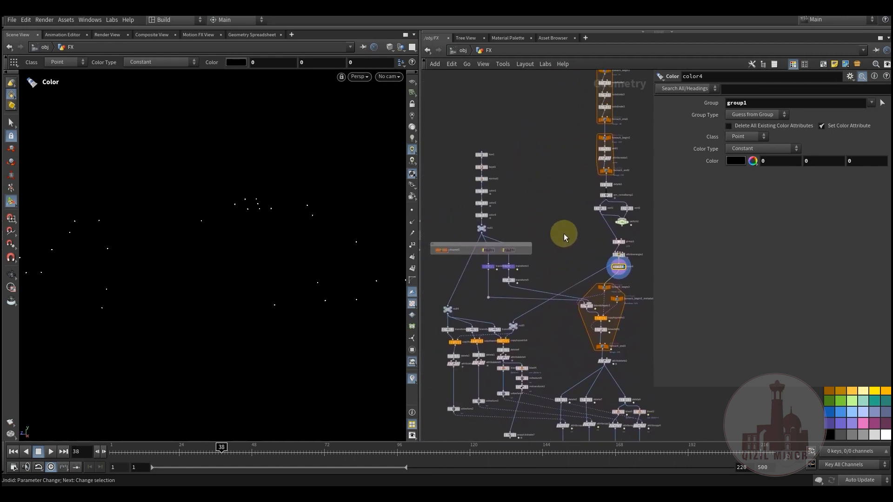
{"action": "scroll", "coordinate": [563, 234], "scroll_direction": "up", "scroll_amount": 5}
{"action": "mouse_move", "coordinate": [518, 229]}
{"action": "left_click", "coordinate": [523, 210]}
{"action": "left_click", "coordinate": [504, 230]}
Step: Display box1 at the head of the separate cube chain and inspect its size and axis divisions
{"action": "middle_click_drag", "start_coordinate": [579, 209], "coordinate": [631, 287]}
{"action": "scroll", "coordinate": [614, 283], "scroll_direction": "down", "scroll_amount": 4}
{"action": "scroll", "coordinate": [568, 266], "scroll_direction": "down", "scroll_amount": 3}
{"action": "middle_click_drag", "start_coordinate": [547, 244], "coordinate": [595, 300]}
{"action": "middle_click_drag", "start_coordinate": [507, 191], "coordinate": [536, 207]}
{"action": "scroll", "coordinate": [529, 211], "scroll_direction": "up", "scroll_amount": 6}
{"action": "scroll", "coordinate": [529, 211], "scroll_direction": "up", "scroll_amount": 2}
{"action": "middle_click_drag", "start_coordinate": [586, 237], "coordinate": [531, 185]}
{"action": "left_click", "coordinate": [506, 171]}
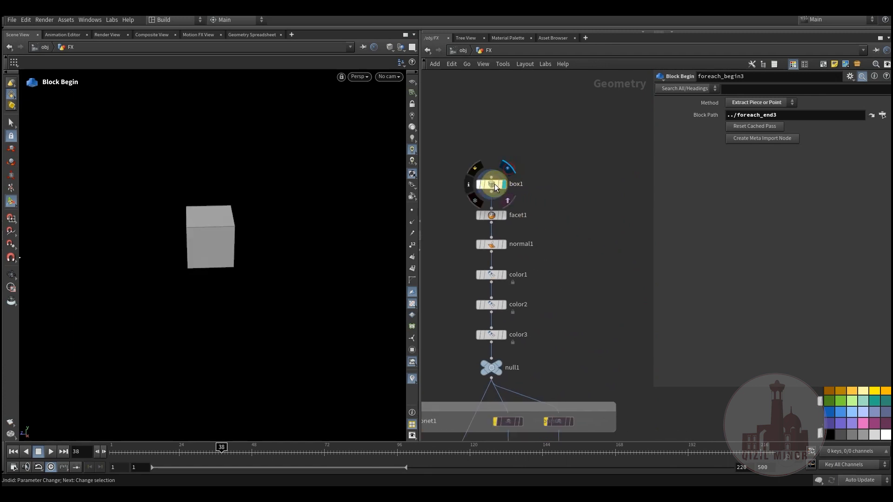
{"action": "left_click", "coordinate": [492, 184]}
{"action": "left_click_drag", "start_coordinate": [219, 249], "coordinate": [219, 255], "text": "alt"}
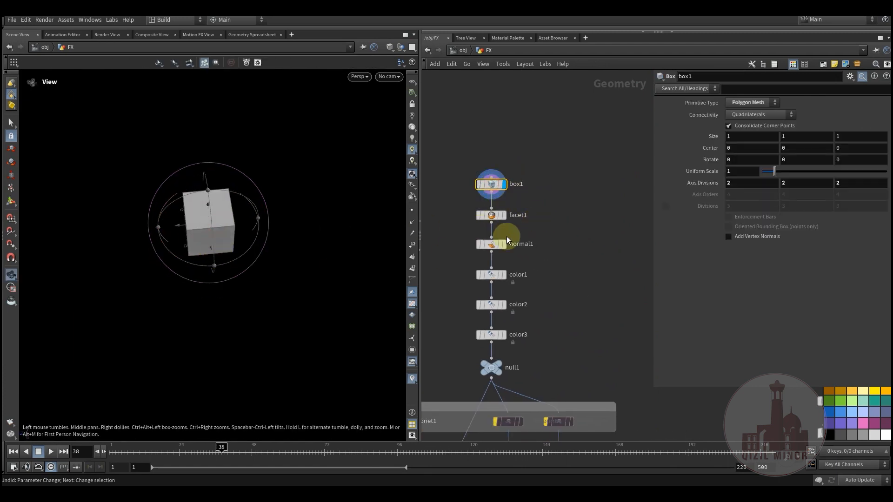
Step: Display facet1 and inspect its Unique Points setting and cube from several angles, followed by the point normals of normal1
{"action": "left_click", "coordinate": [504, 215]}
{"action": "left_click", "coordinate": [491, 215]}
{"action": "key", "text": "Escape"}
{"action": "left_click_drag", "start_coordinate": [155, 240], "coordinate": [213, 248]}
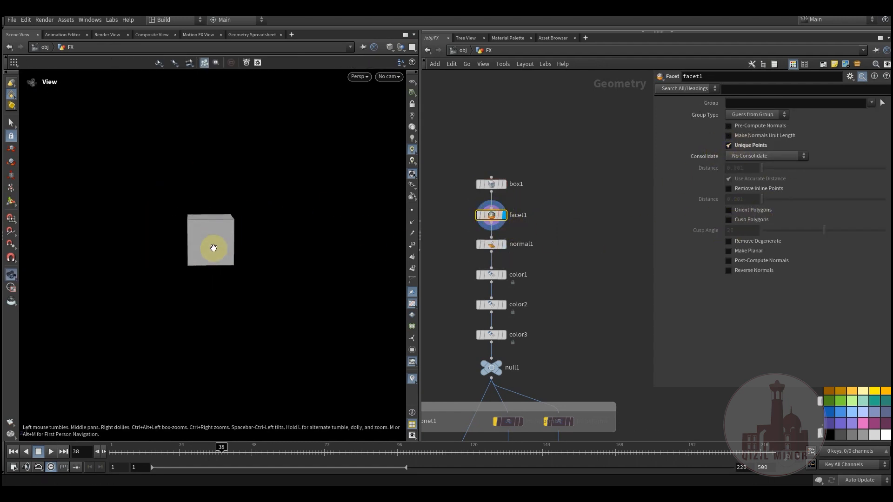
{"action": "key", "text": "Return"}
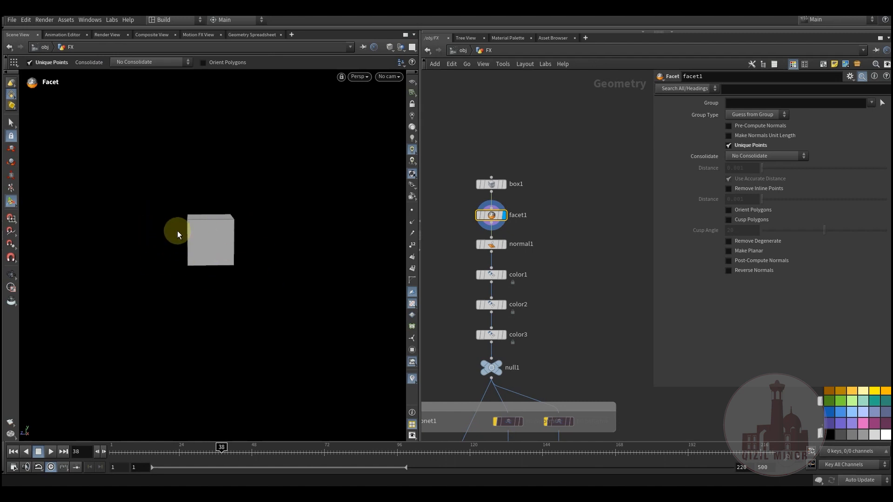
{"action": "left_click_drag", "start_coordinate": [194, 242], "coordinate": [239, 241]}
{"action": "mouse_move", "coordinate": [194, 213]}
{"action": "left_mouse_down"}
{"action": "mouse_move", "coordinate": [209, 238]}
{"action": "mouse_move", "coordinate": [204, 213]}
{"action": "left_mouse_up"}
{"action": "mouse_move", "coordinate": [496, 250]}
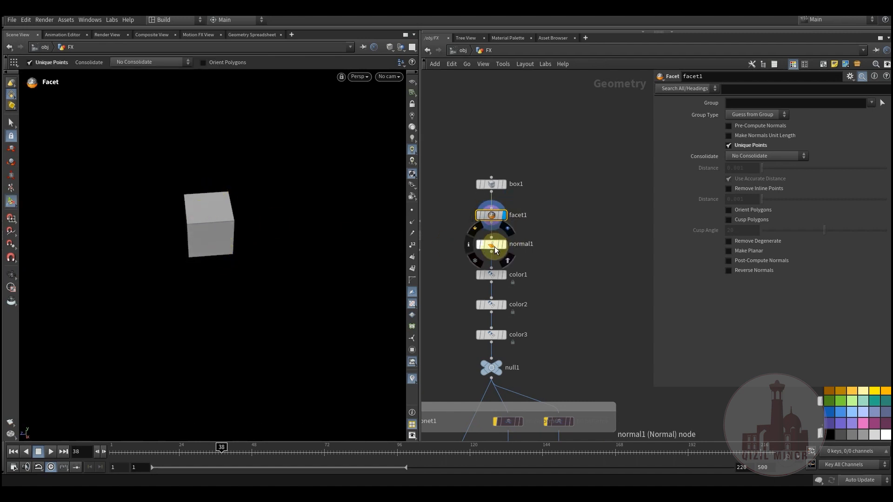
{"action": "left_click", "coordinate": [488, 244]}
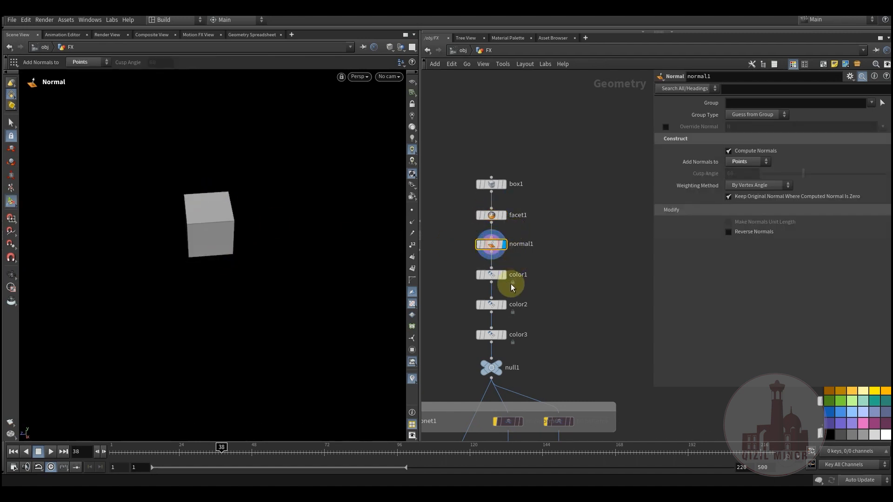
Step: Display color1, color2 and color3 in turn and examine the red, green and blue primitive colors around the cube
{"action": "left_click", "coordinate": [510, 261]}
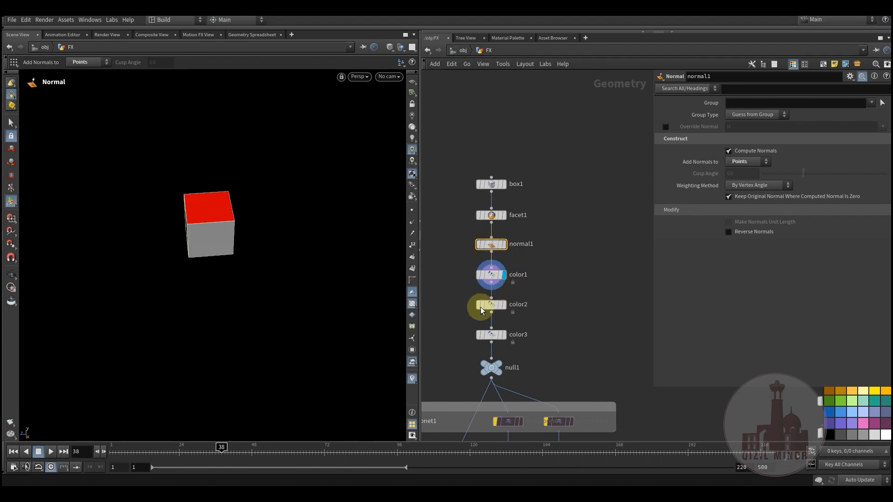
{"action": "left_click", "coordinate": [511, 293]}
{"action": "key", "text": "Escape"}
{"action": "left_click_drag", "start_coordinate": [183, 235], "coordinate": [283, 171]}
{"action": "left_click", "coordinate": [491, 304]}
{"action": "left_click_drag", "start_coordinate": [271, 260], "coordinate": [356, 303], "text": "alt"}
{"action": "left_click", "coordinate": [492, 334]}
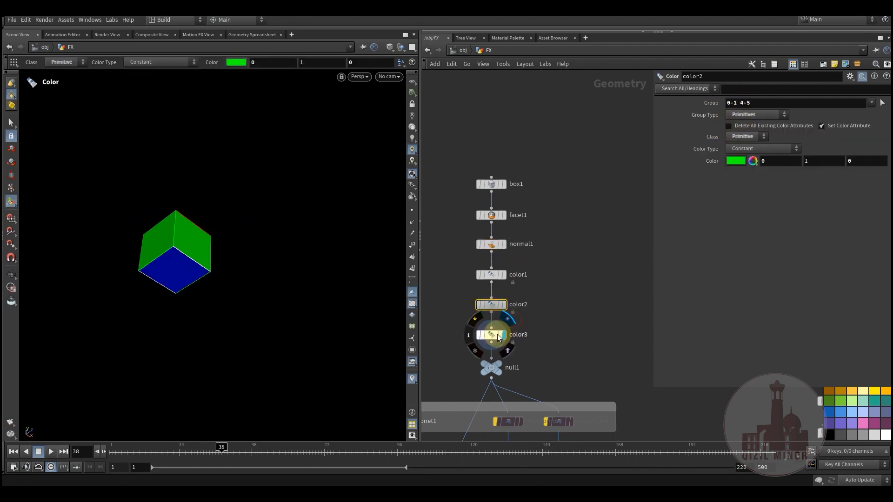
{"action": "left_click_drag", "start_coordinate": [361, 363], "coordinate": [221, 248], "text": "alt"}
{"action": "key", "text": "Return"}
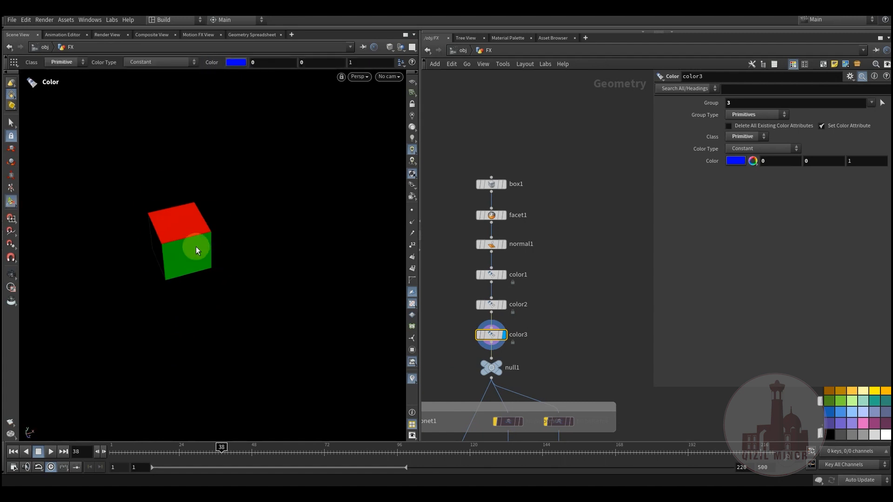
Step: Display null1 and examine its branches to the transform nodes, null4 and the chopnet1 box
{"action": "middle_click_drag", "start_coordinate": [583, 332], "coordinate": [560, 215]}
{"action": "left_click", "coordinate": [488, 240]}
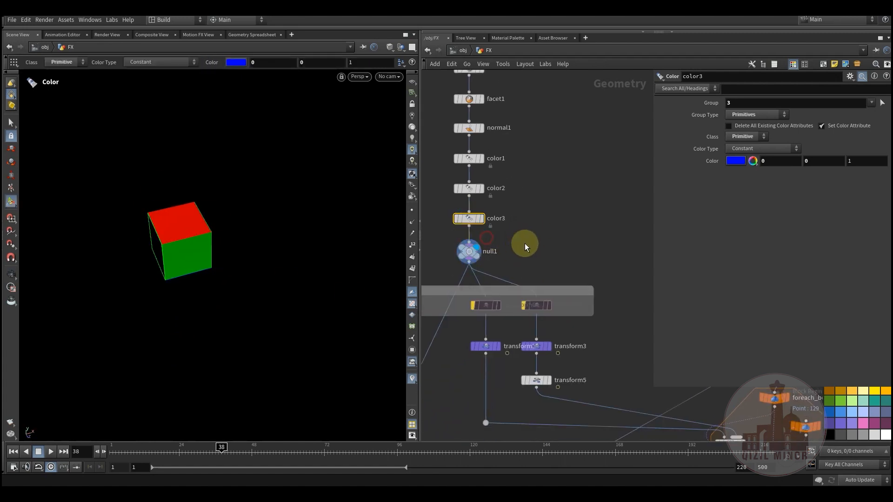
{"action": "middle_click_drag", "start_coordinate": [536, 242], "coordinate": [580, 172]}
{"action": "scroll", "coordinate": [581, 170], "scroll_direction": "down", "scroll_amount": 3}
{"action": "middle_click_drag", "start_coordinate": [540, 237], "coordinate": [525, 262]}
{"action": "scroll", "coordinate": [526, 262], "scroll_direction": "up", "scroll_amount": 2}
{"action": "mouse_move", "coordinate": [456, 266]}
{"action": "middle_mouse_down"}
{"action": "mouse_move", "coordinate": [489, 273]}
{"action": "mouse_move", "coordinate": [460, 261]}
{"action": "middle_mouse_up"}
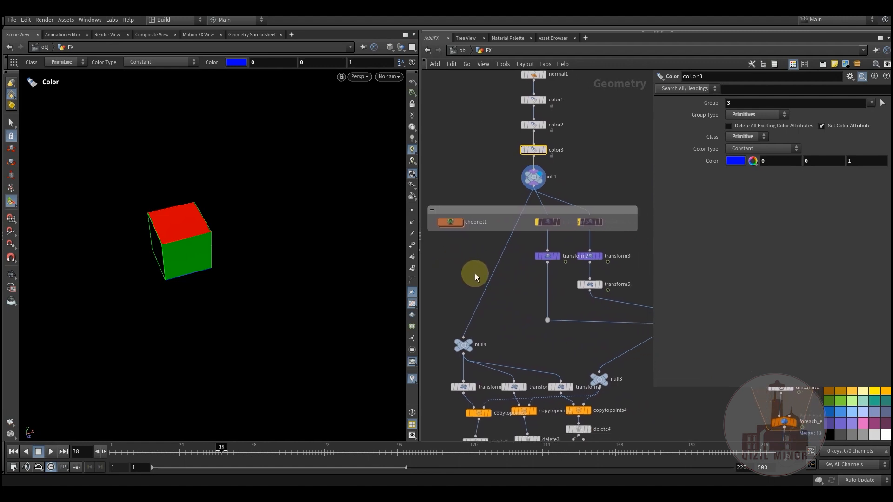
{"action": "middle_click_drag", "start_coordinate": [521, 303], "coordinate": [507, 303]}
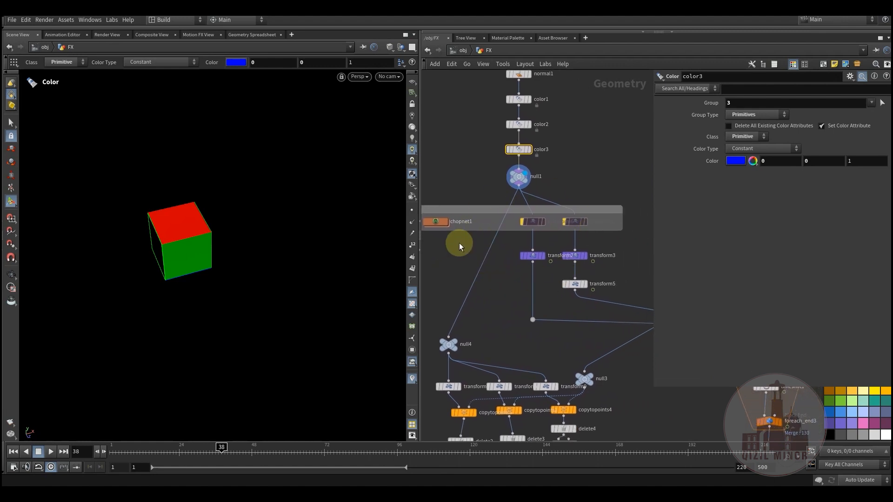
{"action": "middle_click_drag", "start_coordinate": [460, 246], "coordinate": [436, 282]}
Step: Widen the network pane and go inside the chopnet1 network
{"action": "left_click_drag", "start_coordinate": [419, 299], "coordinate": [327, 295]}
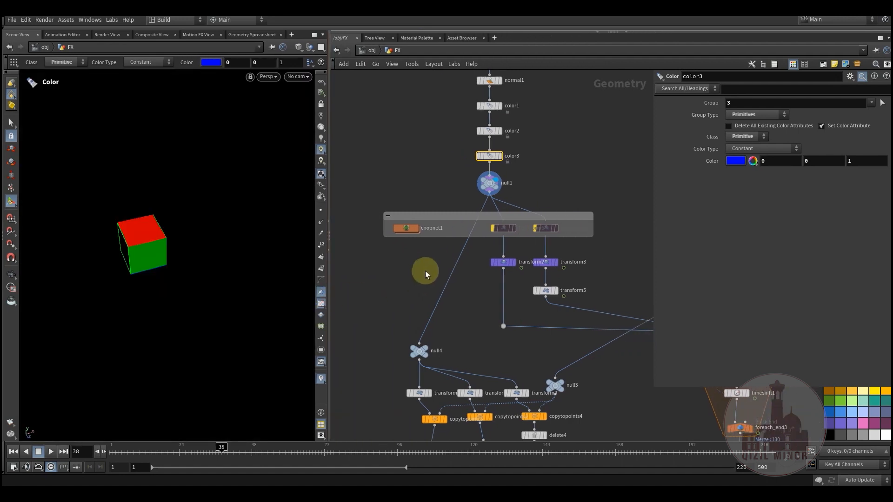
{"action": "middle_click_drag", "start_coordinate": [425, 270], "coordinate": [442, 251]}
{"action": "scroll", "coordinate": [442, 251], "scroll_direction": "up", "scroll_amount": 3}
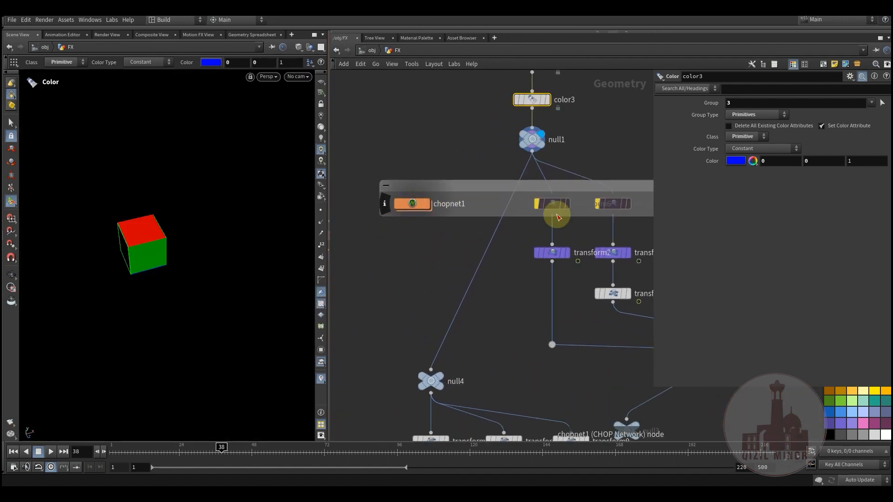
{"action": "left_click", "coordinate": [402, 205]}
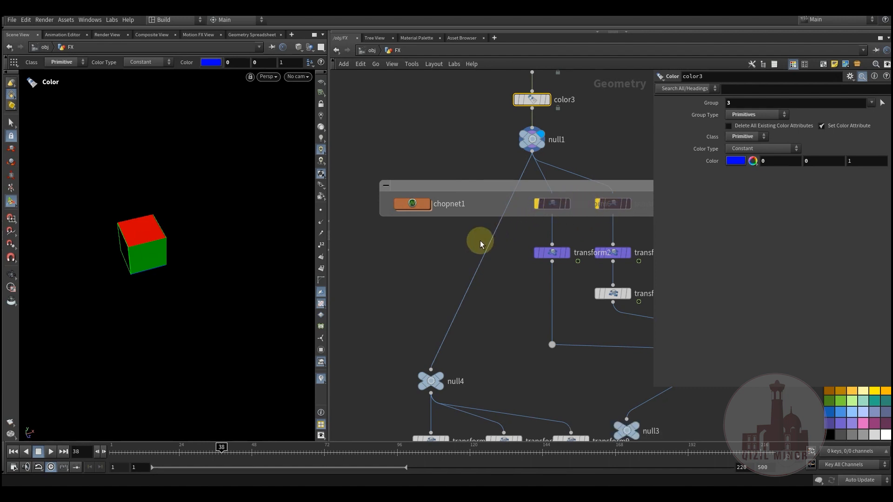
{"action": "left_click", "coordinate": [412, 205]}
{"action": "double_click", "coordinate": [412, 205]}
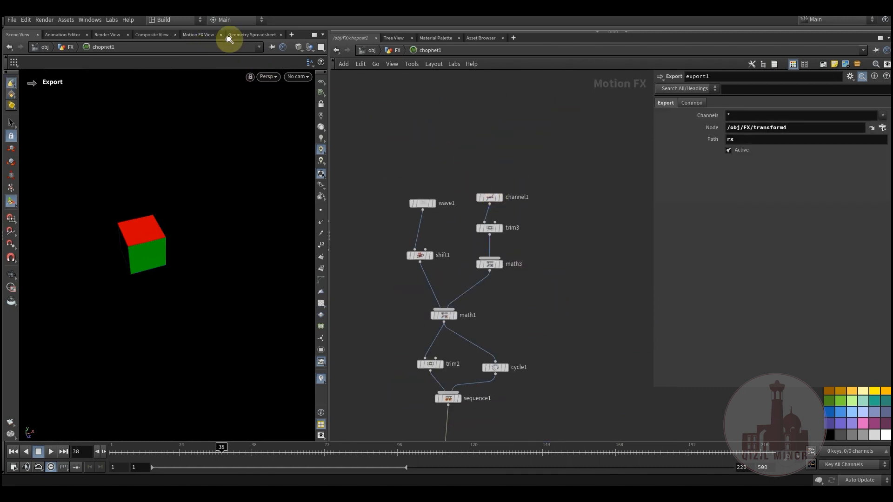
Step: Plot channel1 in the Motion FX View, fit its curve to the graph, and scrub the timeline to examine chan1
{"action": "scroll", "coordinate": [494, 199], "scroll_direction": "up", "scroll_amount": 3}
{"action": "left_click", "coordinate": [491, 197]}
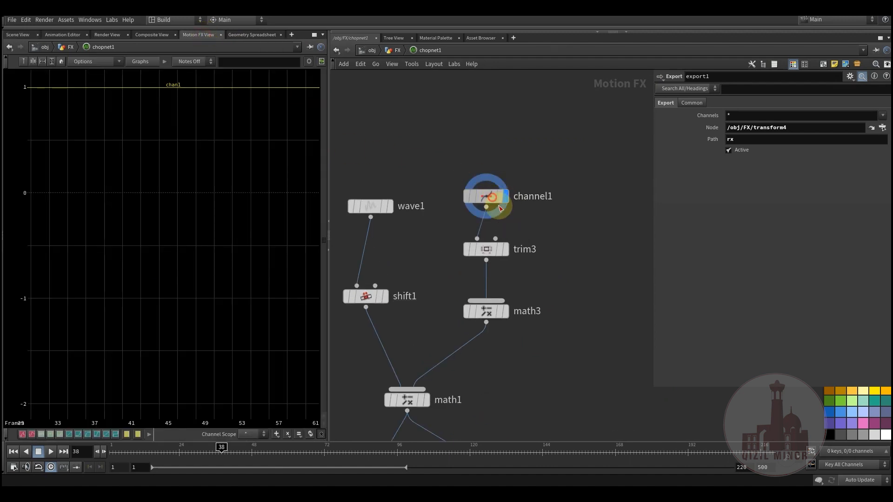
{"action": "left_click", "coordinate": [498, 203]}
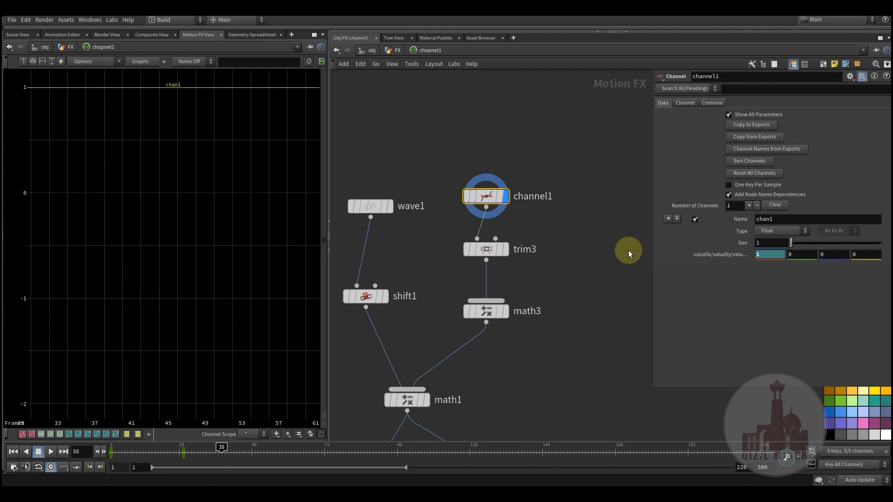
{"action": "left_click", "coordinate": [146, 450]}
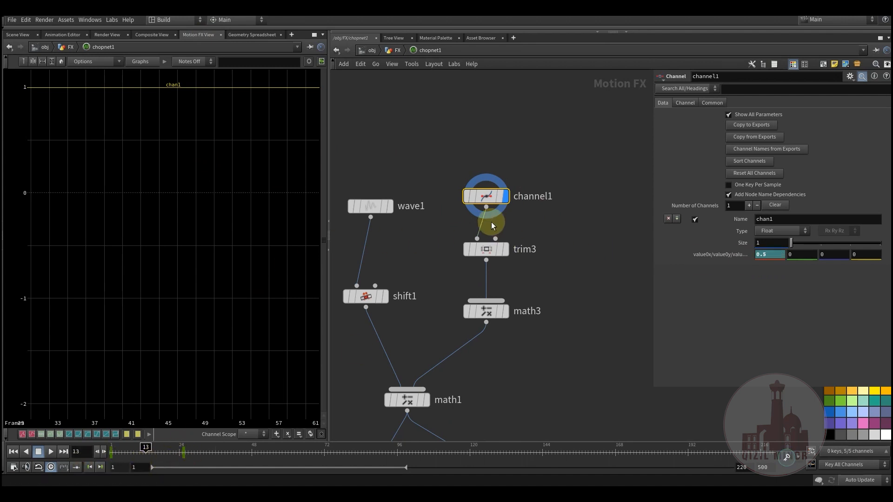
{"action": "left_click", "coordinate": [43, 61]}
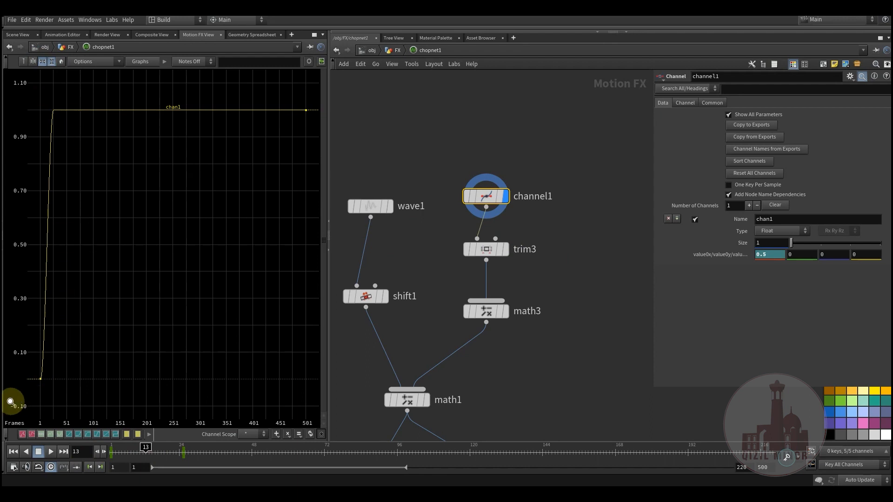
{"action": "mouse_move", "coordinate": [127, 457]}
{"action": "left_mouse_down"}
{"action": "mouse_move", "coordinate": [149, 460]}
{"action": "mouse_move", "coordinate": [120, 457]}
{"action": "left_mouse_up"}
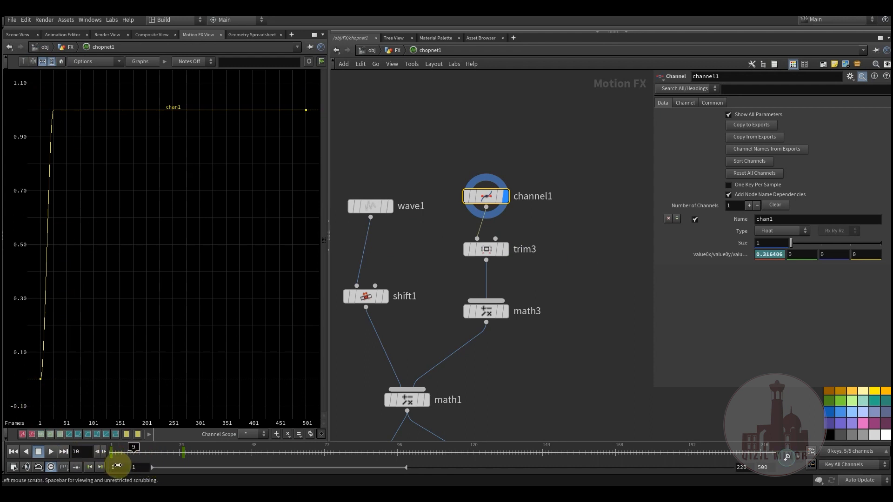
Step: Plot trim3, inspect its Start and End values, and hide the channel1 curve from the graph
{"action": "left_click", "coordinate": [508, 253]}
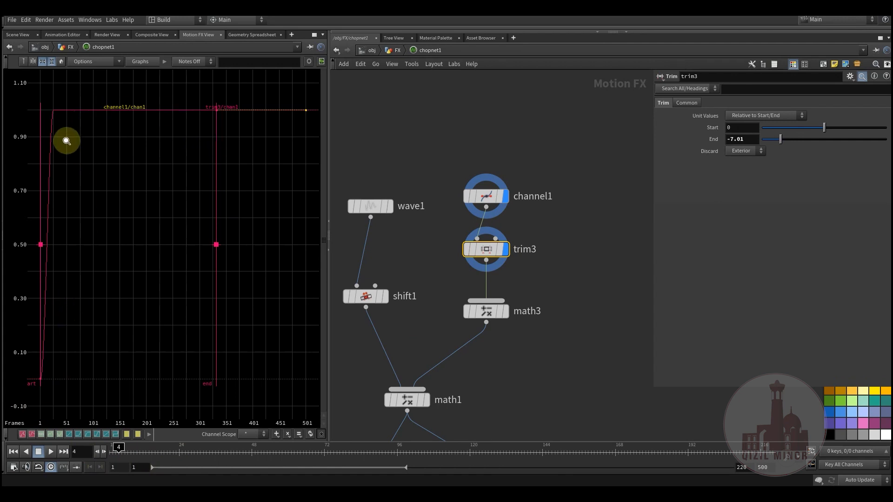
{"action": "mouse_move", "coordinate": [502, 252]}
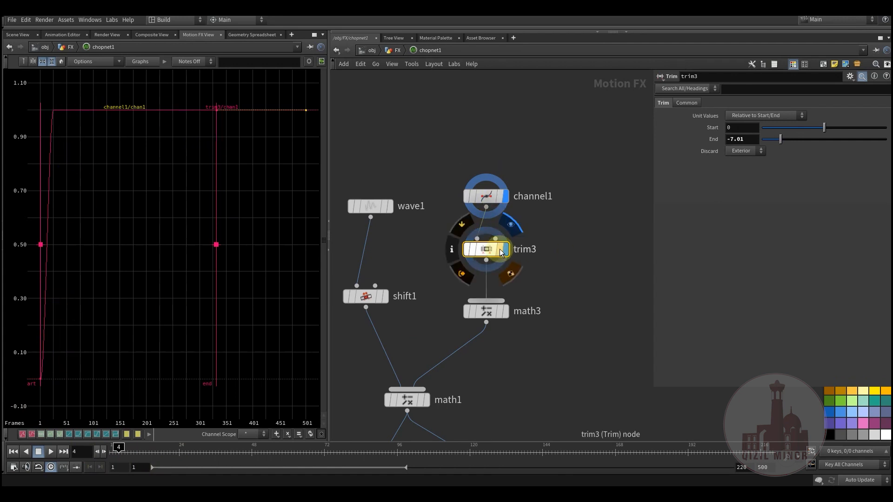
{"action": "mouse_move", "coordinate": [506, 195]}
{"action": "left_click", "coordinate": [514, 176]}
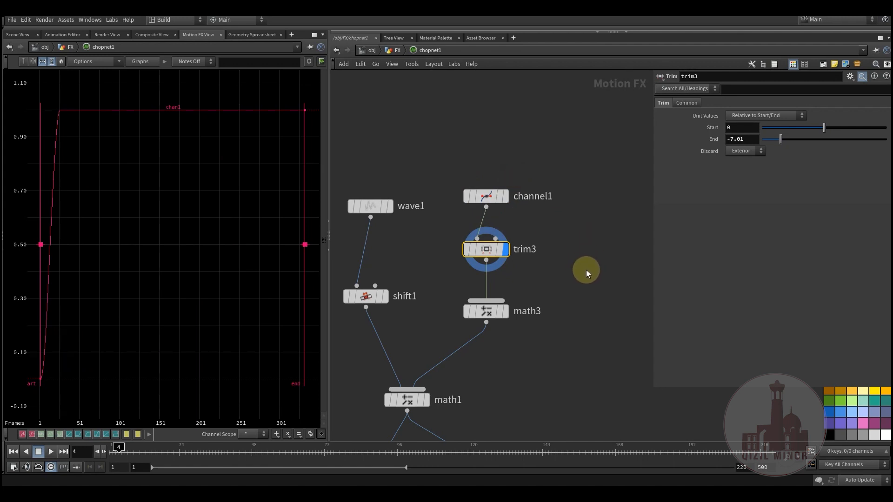
Step: Plot math3 in the graph along with trim3 and examine its Multiply value
{"action": "scroll", "coordinate": [539, 289], "scroll_direction": "down", "scroll_amount": 2}
{"action": "left_click", "coordinate": [481, 263]}
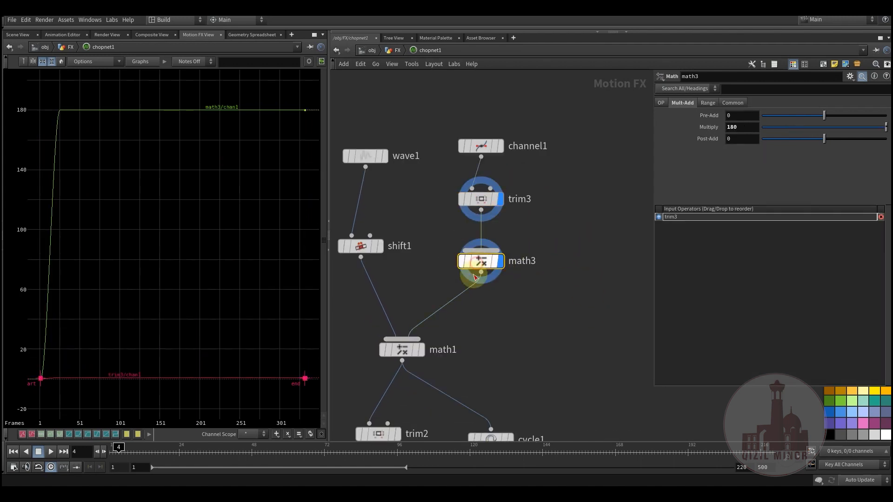
{"action": "left_click_drag", "start_coordinate": [748, 127], "coordinate": [714, 128]}
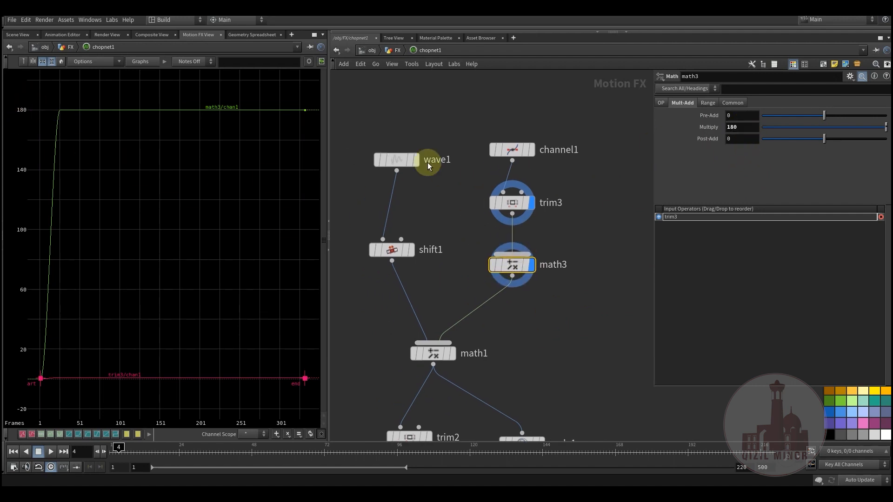
Step: Plot wave1, shift1 and math1 in the graph and examine the Combine CHOPs setting of math1
{"action": "left_click", "coordinate": [390, 161]}
{"action": "left_click", "coordinate": [418, 183]}
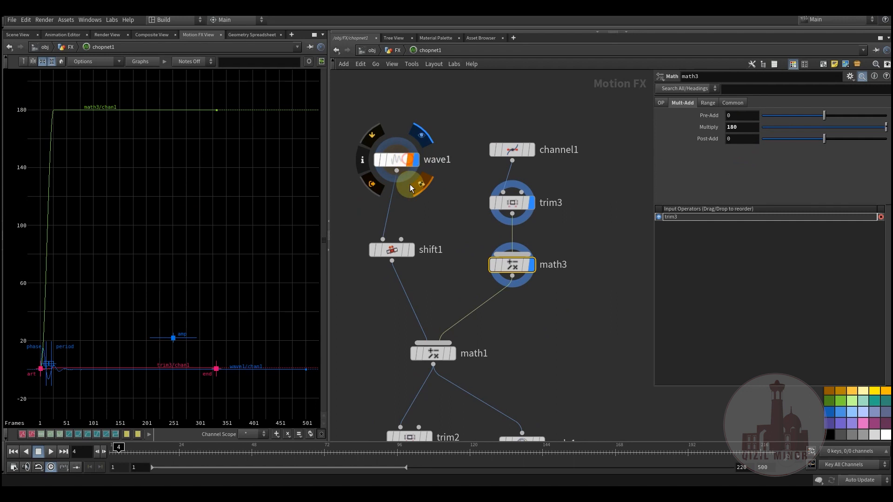
{"action": "left_click", "coordinate": [412, 250]}
{"action": "middle_click_drag", "start_coordinate": [489, 322], "coordinate": [487, 289]}
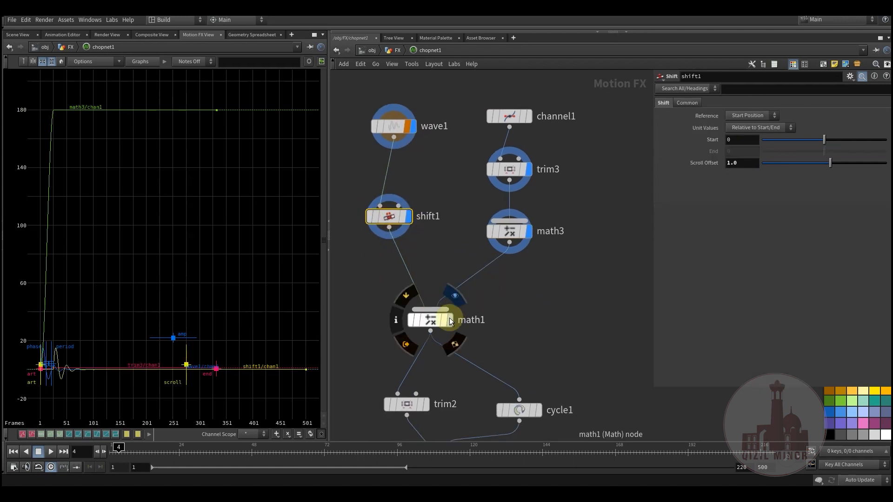
{"action": "left_click", "coordinate": [450, 317]}
{"action": "left_click", "coordinate": [431, 323]}
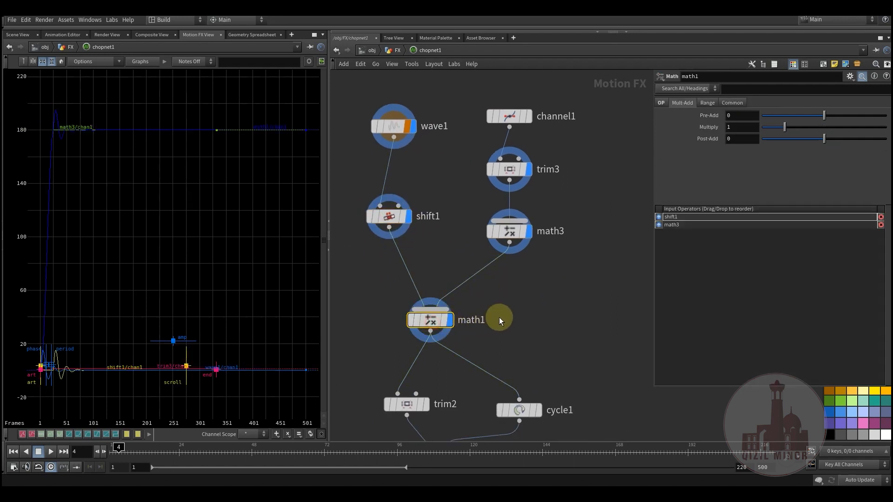
{"action": "left_click", "coordinate": [660, 103]}
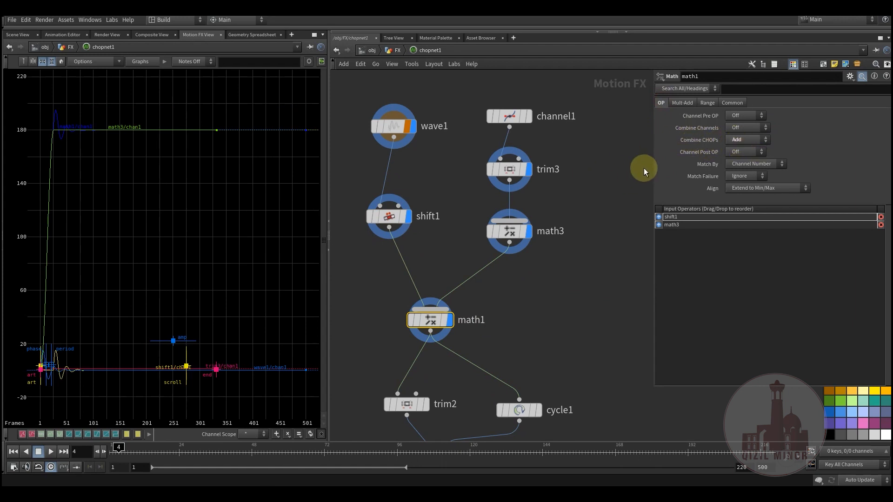
Step: Hide the curves of all nodes above math1 so that only math1 stays plotted
{"action": "middle_click_drag", "start_coordinate": [510, 299], "coordinate": [532, 341]}
{"action": "left_click_drag", "start_coordinate": [355, 130], "coordinate": [566, 311]}
{"action": "left_click", "coordinate": [557, 249]}
{"action": "middle_click_drag", "start_coordinate": [547, 322], "coordinate": [534, 217]}
{"action": "left_click", "coordinate": [549, 253]}
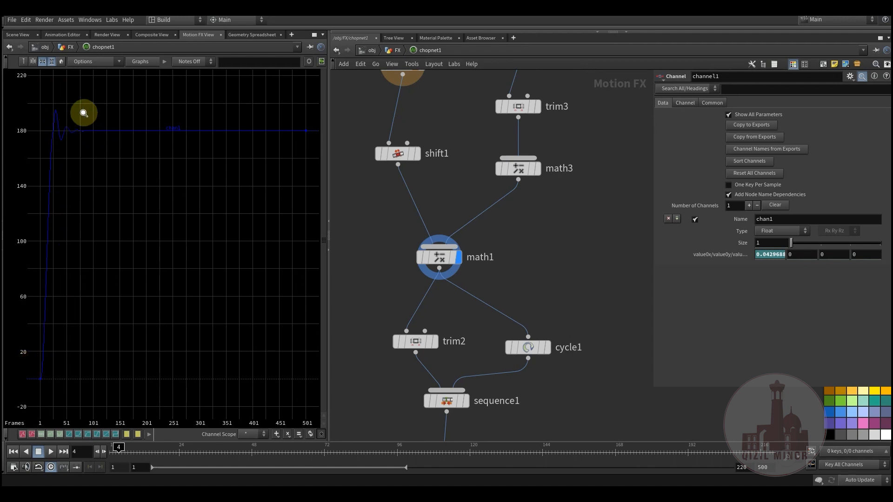
Step: Review the node chain feeding math1 and remove the math1 curve from the graph
{"action": "middle_click_drag", "start_coordinate": [535, 247], "coordinate": [518, 332]}
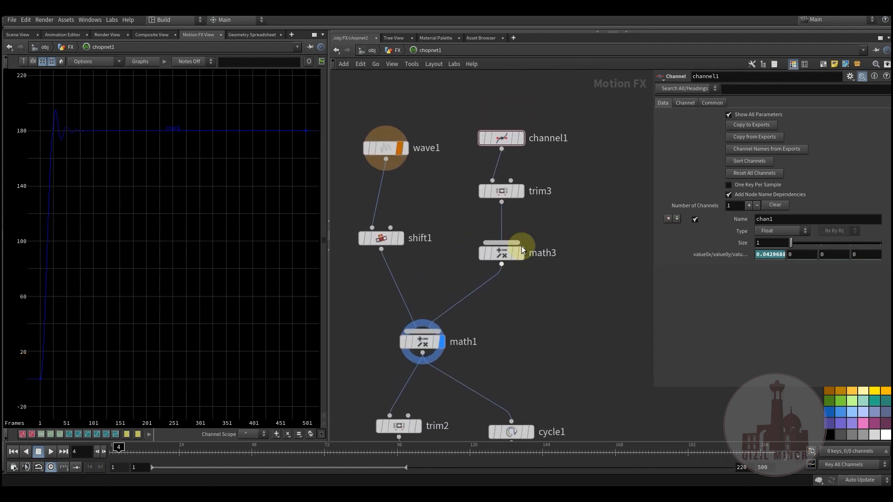
{"action": "middle_click_drag", "start_coordinate": [520, 253], "coordinate": [501, 216]}
{"action": "mouse_move", "coordinate": [503, 217]}
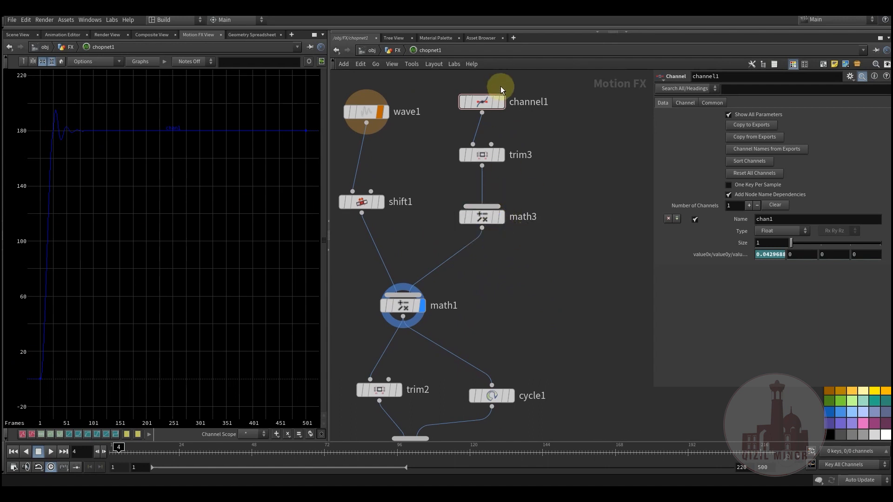
{"action": "middle_click_drag", "start_coordinate": [526, 253], "coordinate": [486, 207]}
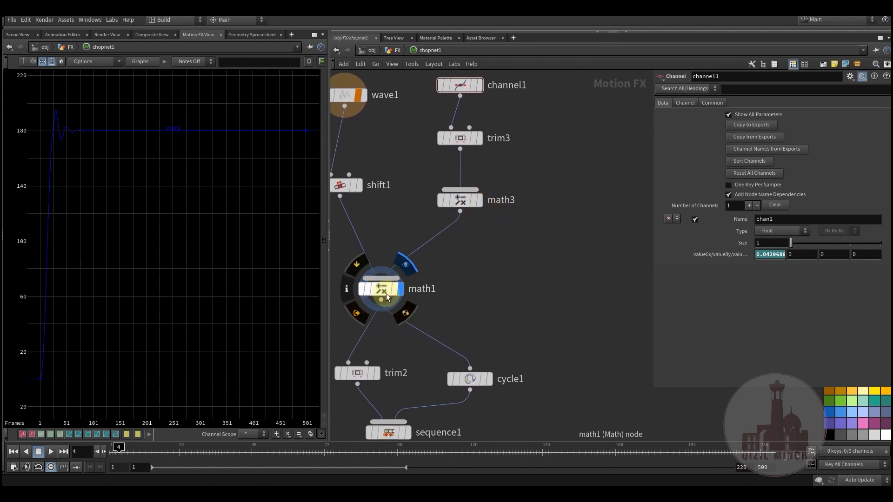
{"action": "middle_click_drag", "start_coordinate": [503, 269], "coordinate": [485, 274]}
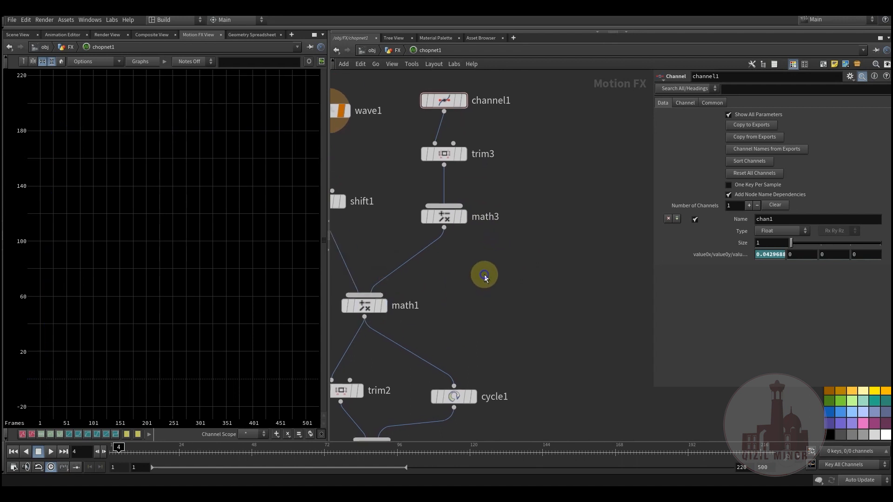
Step: Add a Spring node, wire the math3 output into it, and plot its curve
{"action": "key", "text": "Tab"}
{"action": "type", "text": "sp"}
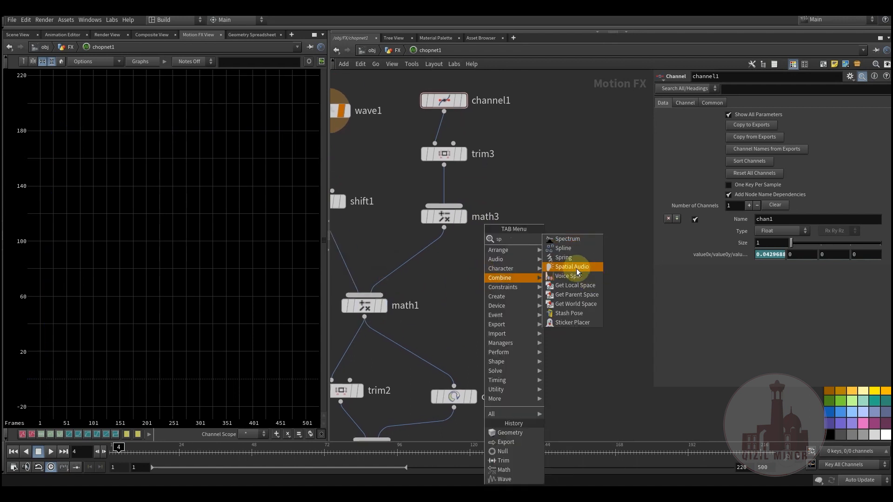
{"action": "left_click", "coordinate": [564, 258]}
{"action": "left_click", "coordinate": [520, 282]}
{"action": "left_click", "coordinate": [444, 228]}
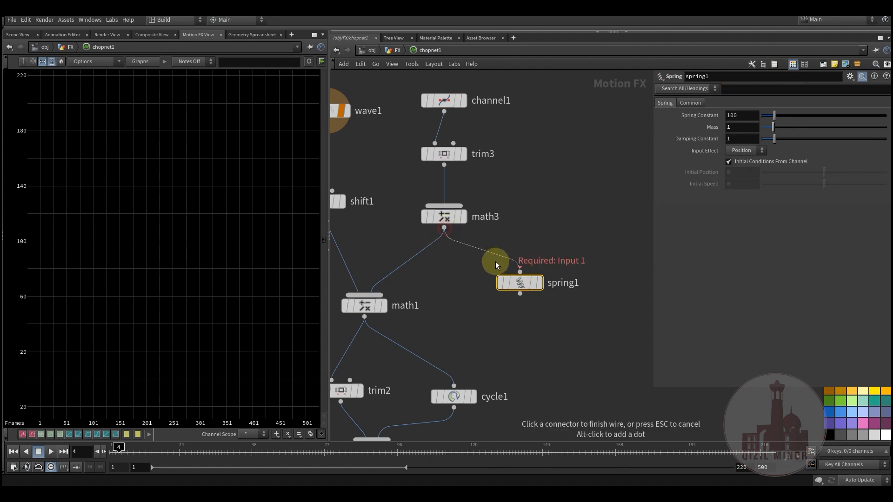
{"action": "left_click", "coordinate": [520, 272]}
{"action": "left_click", "coordinate": [544, 258]}
{"action": "left_click_drag", "start_coordinate": [519, 282], "coordinate": [511, 266]}
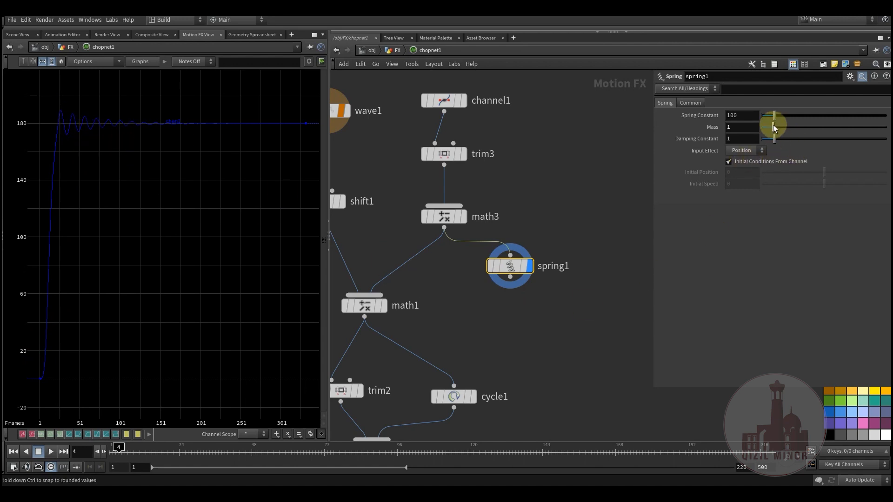
Step: Set the Spring node's Mass to 1.69 and its Damping Constant to 6.48
{"action": "left_click_drag", "start_coordinate": [773, 129], "coordinate": [838, 151]}
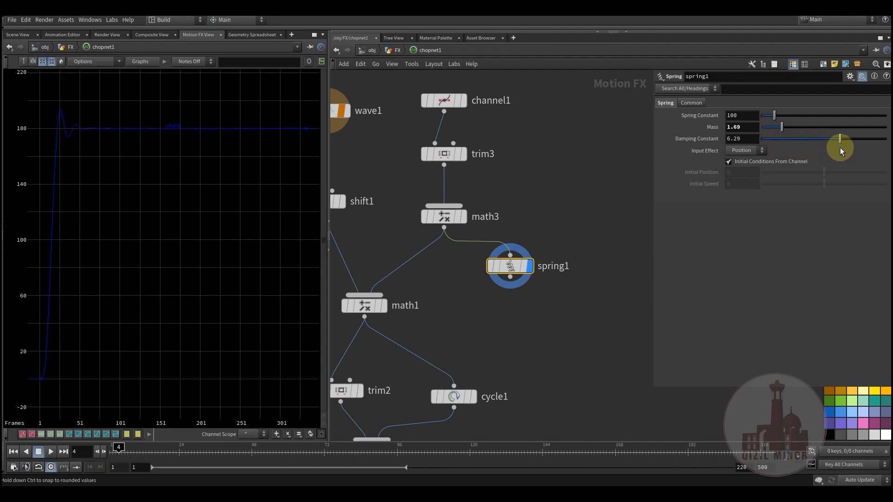
{"action": "left_click_drag", "start_coordinate": [842, 151], "coordinate": [844, 151]}
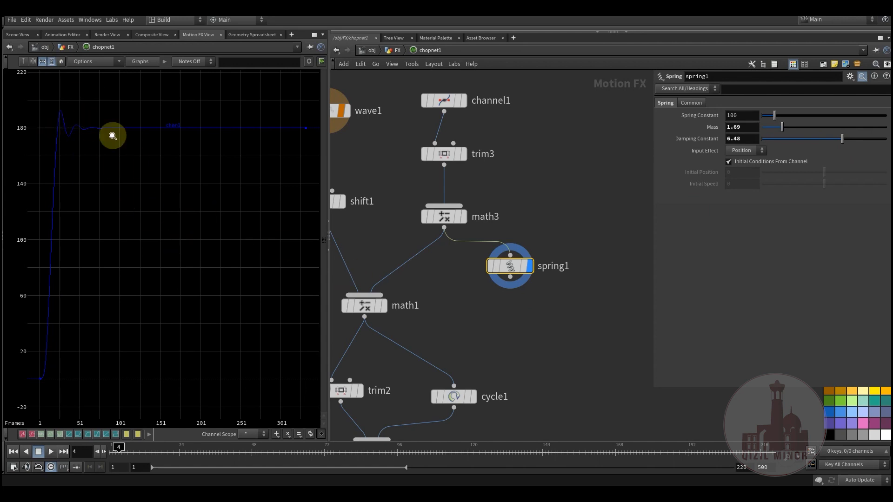
Step: Plot math1 in the graph in place of spring1
{"action": "middle_click_drag", "start_coordinate": [506, 286], "coordinate": [584, 206]}
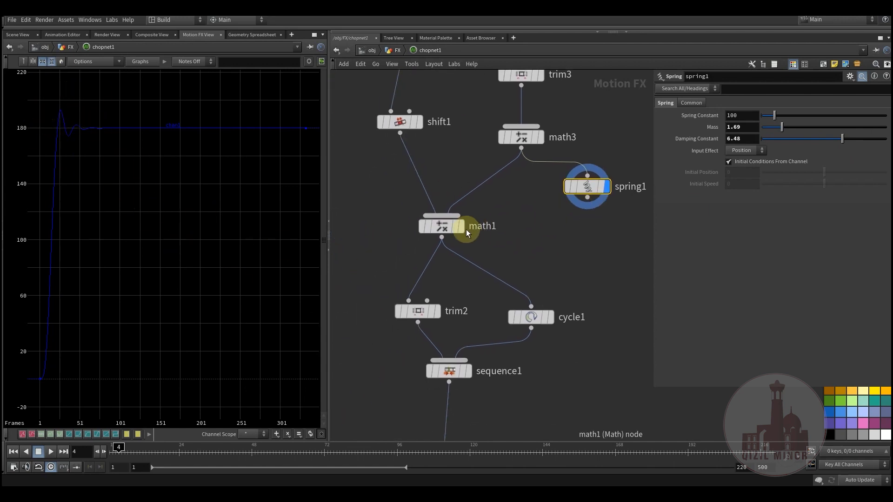
{"action": "left_click", "coordinate": [461, 230]}
{"action": "left_click", "coordinate": [455, 231]}
{"action": "middle_click_drag", "start_coordinate": [484, 253], "coordinate": [480, 172]}
{"action": "left_click", "coordinate": [587, 145]}
Step: Plot trim2 together with math1 to compare the trimmed curve
{"action": "mouse_move", "coordinate": [425, 228]}
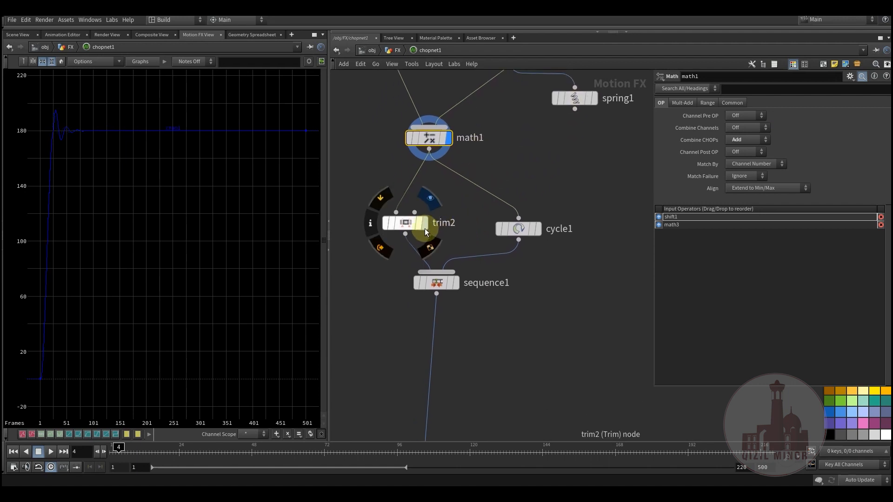
{"action": "middle_click_drag", "start_coordinate": [430, 217], "coordinate": [441, 239]}
{"action": "left_click", "coordinate": [435, 245]}
{"action": "left_click_drag", "start_coordinate": [415, 244], "coordinate": [406, 239]}
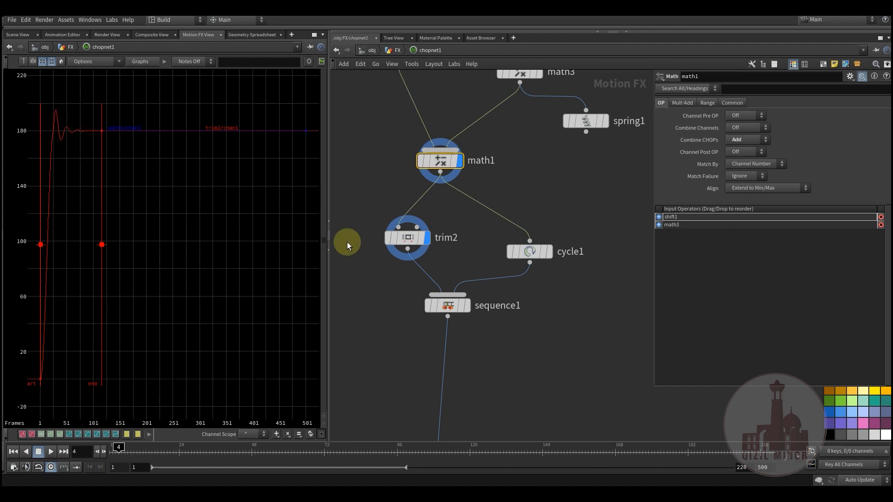
Step: Plot cycle1 in the graph and examine its cycle and blend settings
{"action": "left_click", "coordinate": [558, 228]}
{"action": "left_click_drag", "start_coordinate": [531, 252], "coordinate": [530, 242]}
{"action": "left_click", "coordinate": [542, 249]}
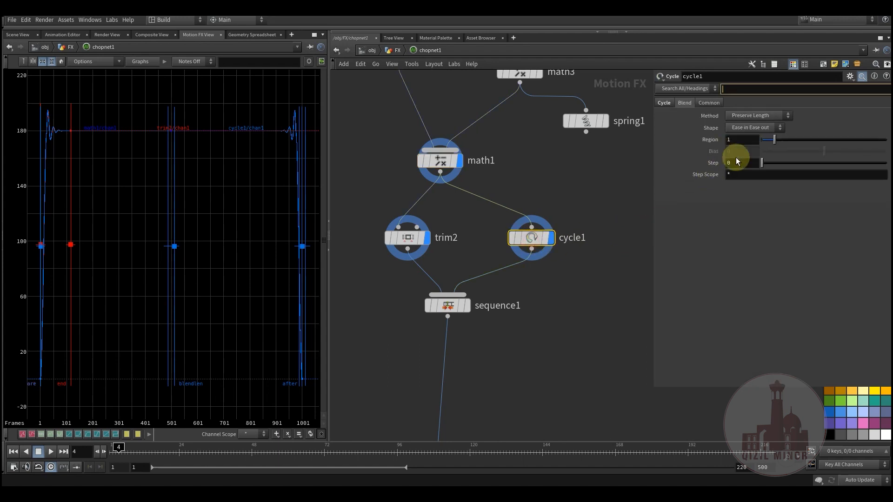
{"action": "left_click", "coordinate": [671, 102]}
{"action": "left_click", "coordinate": [739, 138]}
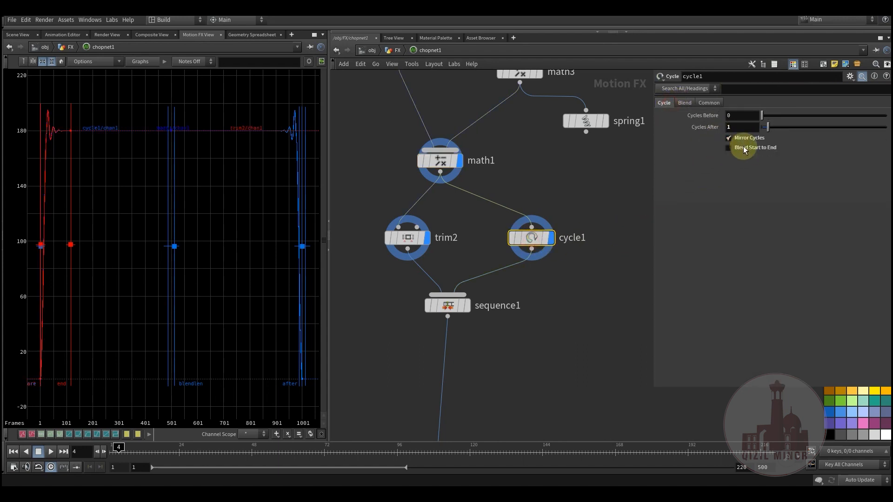
{"action": "left_click", "coordinate": [684, 103]}
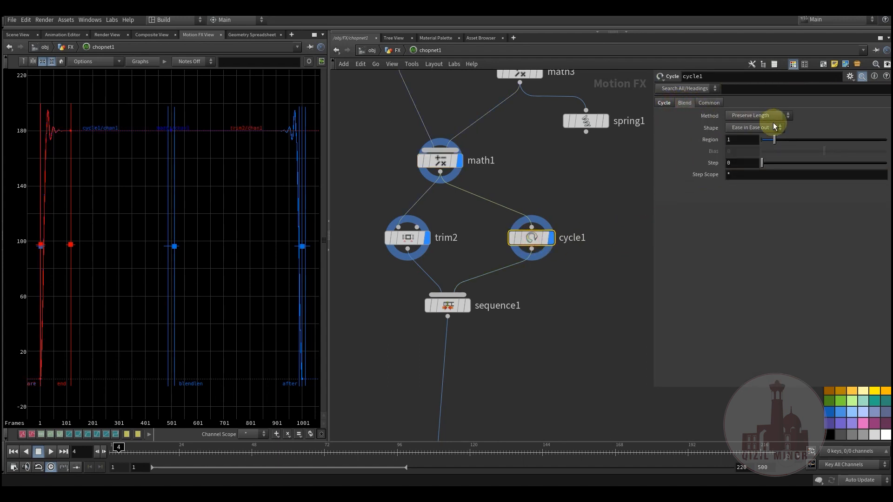
{"action": "left_click", "coordinate": [666, 105]}
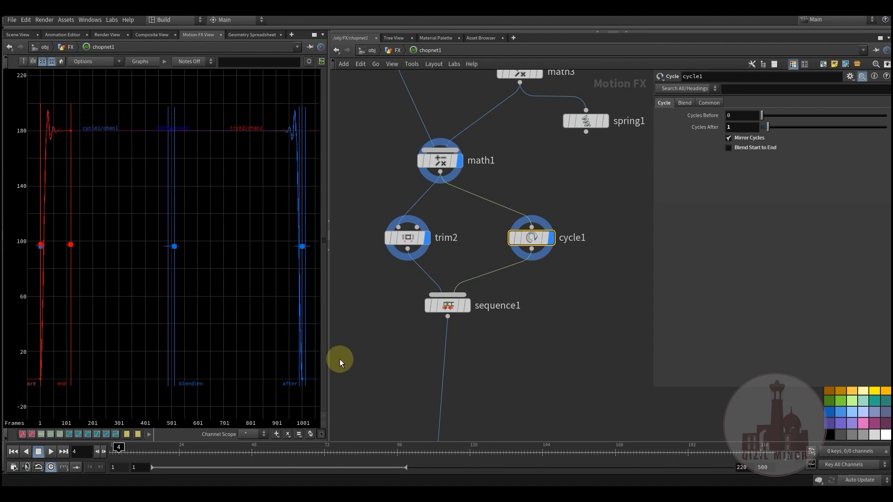
Step: Select math1, trim2 and cycle1 and hide their curves from the graph
{"action": "left_click_drag", "start_coordinate": [384, 201], "coordinate": [553, 303]}
{"action": "mouse_move", "coordinate": [551, 301]}
{"action": "left_click", "coordinate": [568, 277]}
{"action": "middle_click_drag", "start_coordinate": [567, 363], "coordinate": [568, 278]}
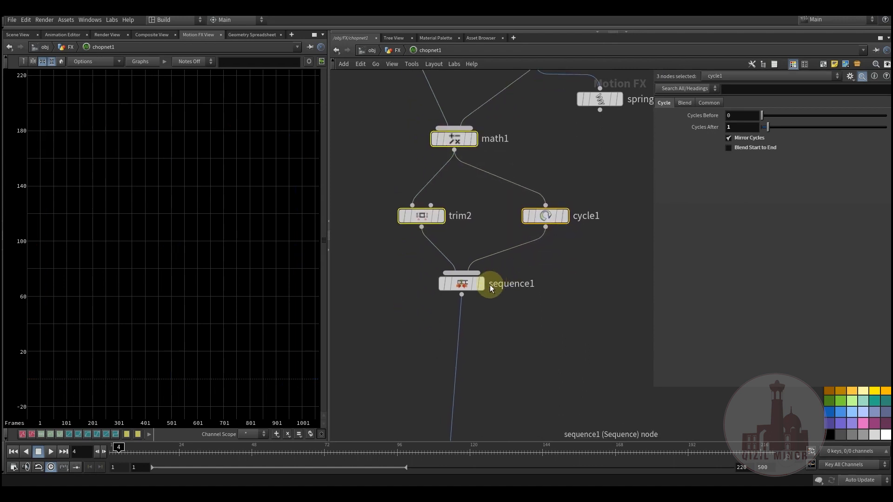
Step: Plot sequence1, examine its combined curve, and check the settings of the cycle1 input
{"action": "left_click", "coordinate": [482, 287]}
{"action": "left_click", "coordinate": [464, 287]}
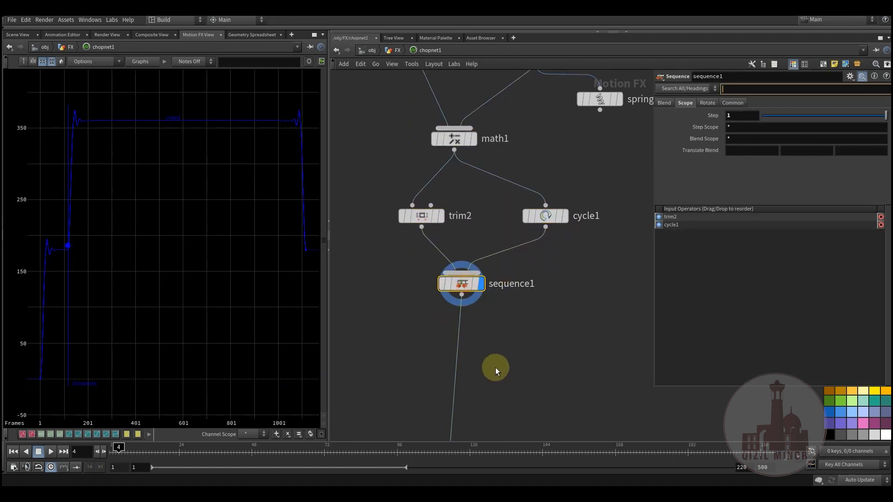
{"action": "middle_click_drag", "start_coordinate": [496, 369], "coordinate": [502, 302]}
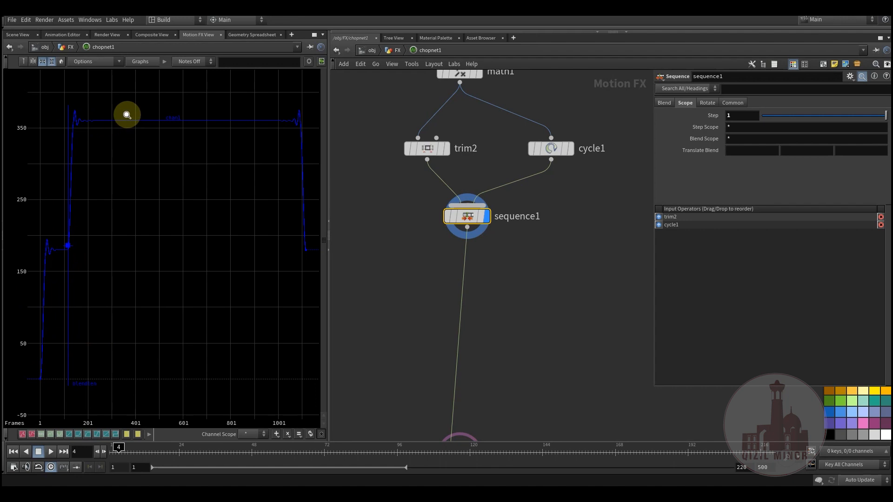
{"action": "middle_click_drag", "start_coordinate": [476, 325], "coordinate": [451, 396]}
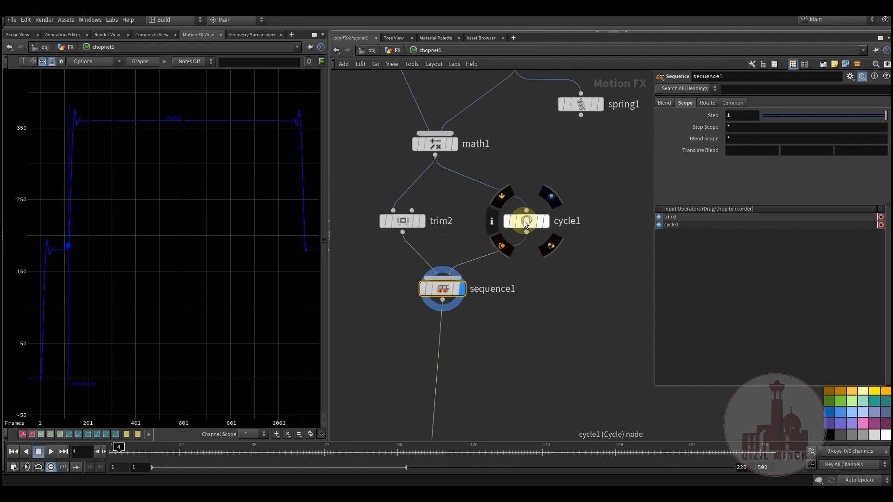
{"action": "left_click", "coordinate": [529, 222]}
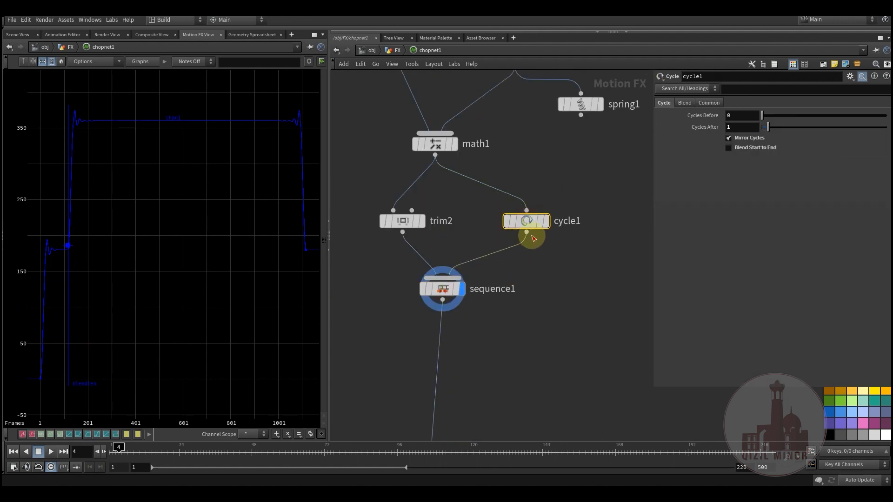
Step: Insert a copy of trim2 below sequence1, plot it, and set its End value to -23
{"action": "middle_click_drag", "start_coordinate": [524, 321], "coordinate": [498, 284]}
{"action": "left_click_drag", "start_coordinate": [406, 189], "coordinate": [453, 343], "text": "alt"}
{"action": "left_click", "coordinate": [468, 343]}
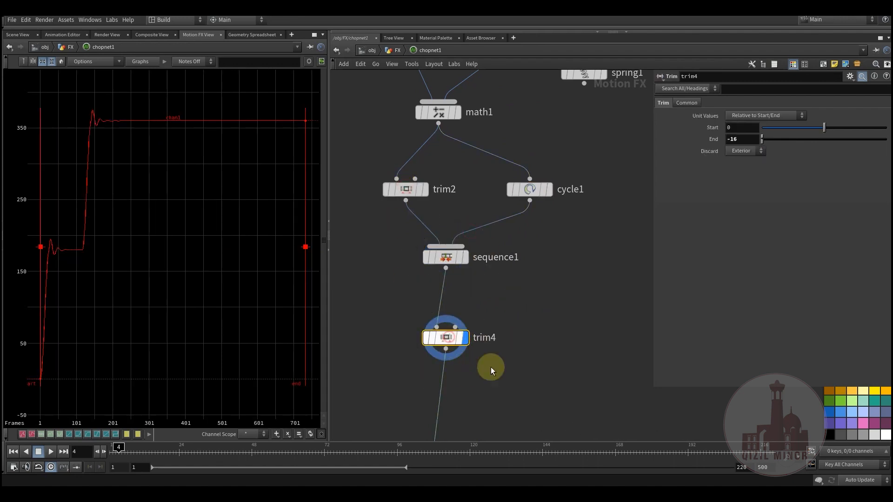
{"action": "left_click_drag", "start_coordinate": [782, 141], "coordinate": [760, 141]}
{"action": "middle_click_drag", "start_coordinate": [752, 141], "coordinate": [693, 145]}
Step: Select export1 and examine its target Node and Path parameters
{"action": "middle_click_drag", "start_coordinate": [551, 339], "coordinate": [543, 209]}
{"action": "scroll", "coordinate": [542, 212], "scroll_direction": "down", "scroll_amount": 2}
{"action": "middle_click_drag", "start_coordinate": [533, 250], "coordinate": [534, 264]}
{"action": "scroll", "coordinate": [471, 344], "scroll_direction": "up", "scroll_amount": 3}
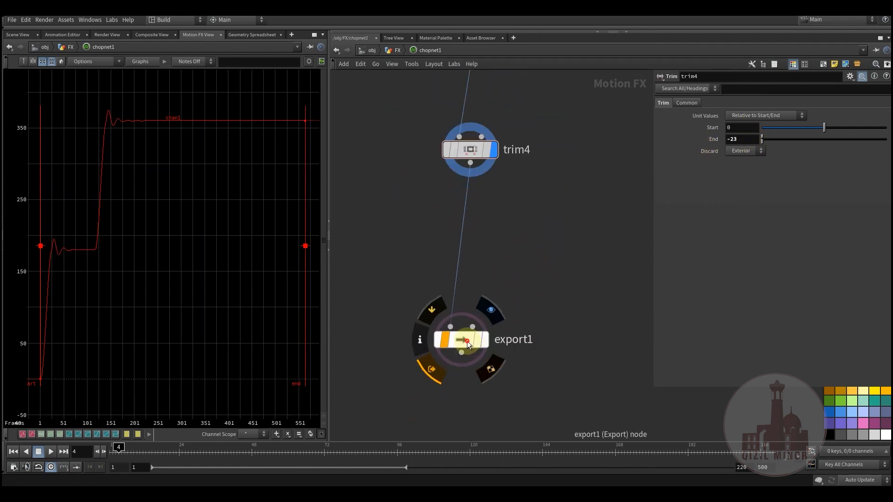
{"action": "left_click", "coordinate": [458, 344]}
{"action": "left_click_drag", "start_coordinate": [795, 128], "coordinate": [720, 127]}
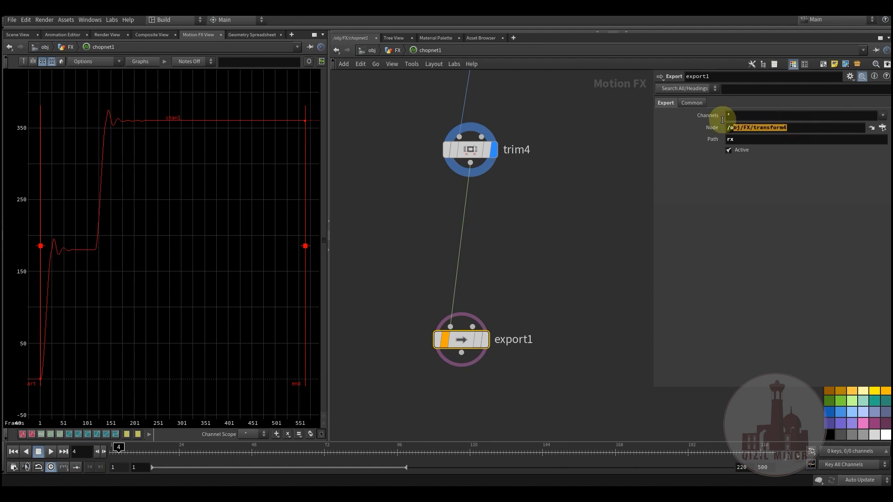
{"action": "double_click", "coordinate": [737, 141]}
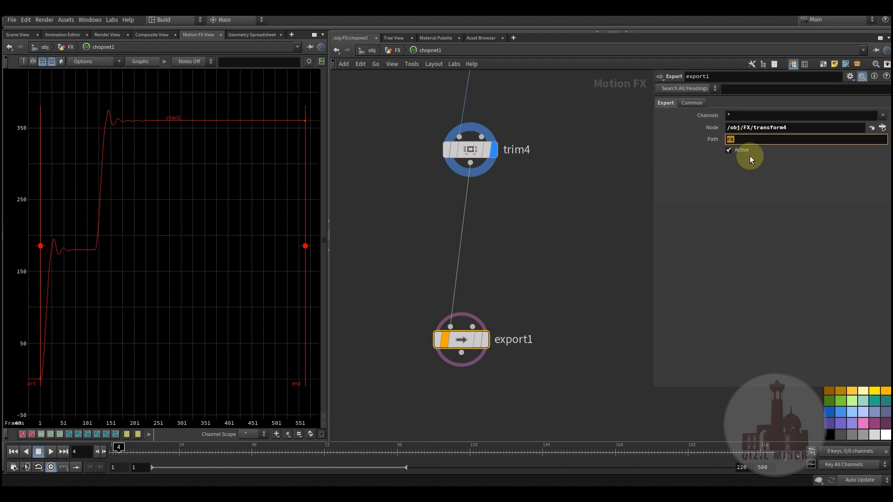
Step: Return to the FX network, select transform6, and show the cube in the scene view
{"action": "left_click", "coordinate": [393, 51]}
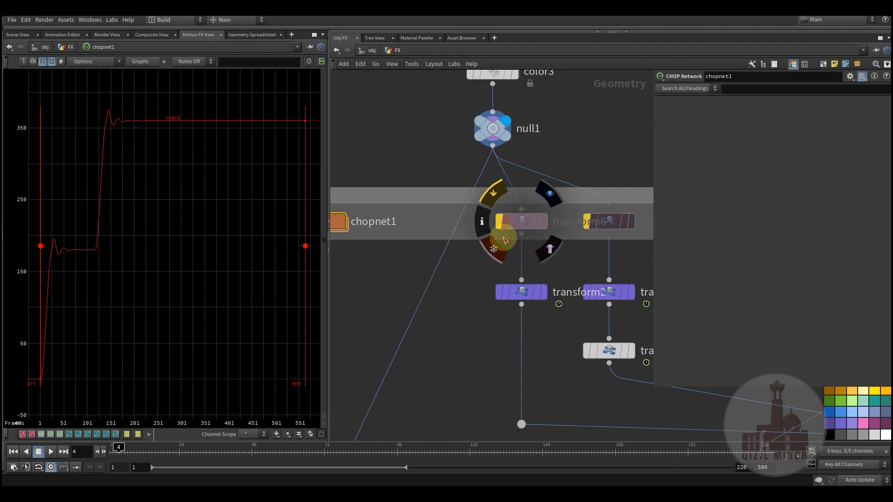
{"action": "left_click", "coordinate": [523, 223]}
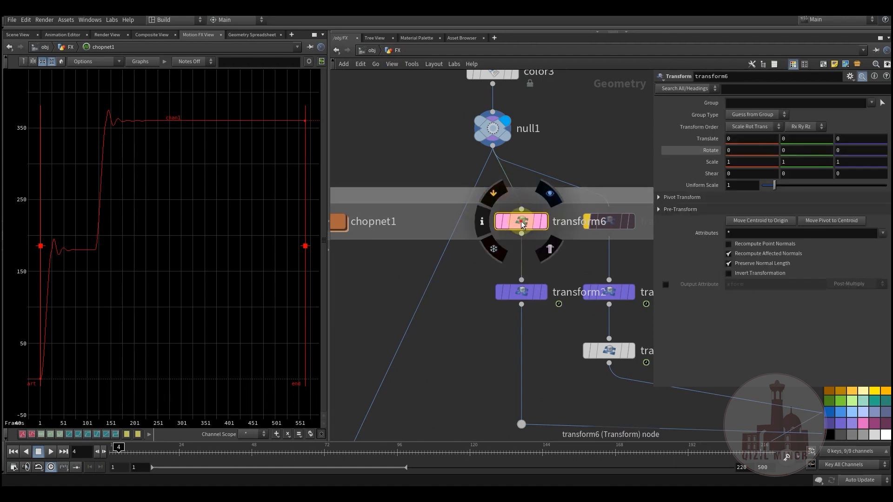
{"action": "left_click", "coordinate": [46, 48]}
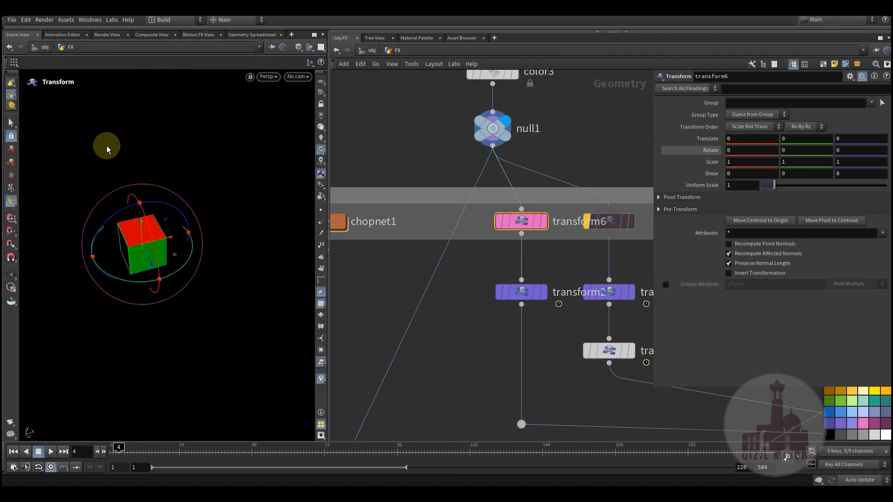
Step: Display transform6 in the scene view and scrub the timeline to frame 70 to check the cube's rotation
{"action": "left_click", "coordinate": [542, 226]}
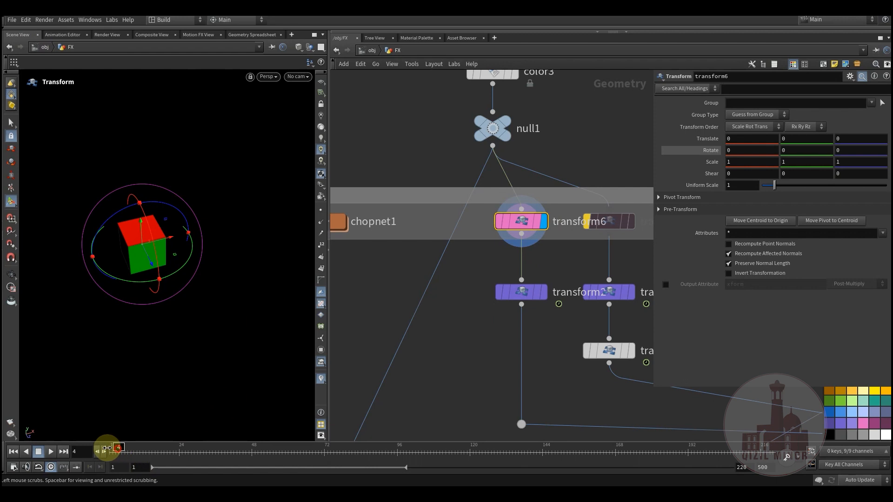
{"action": "left_click_drag", "start_coordinate": [186, 456], "coordinate": [318, 454]}
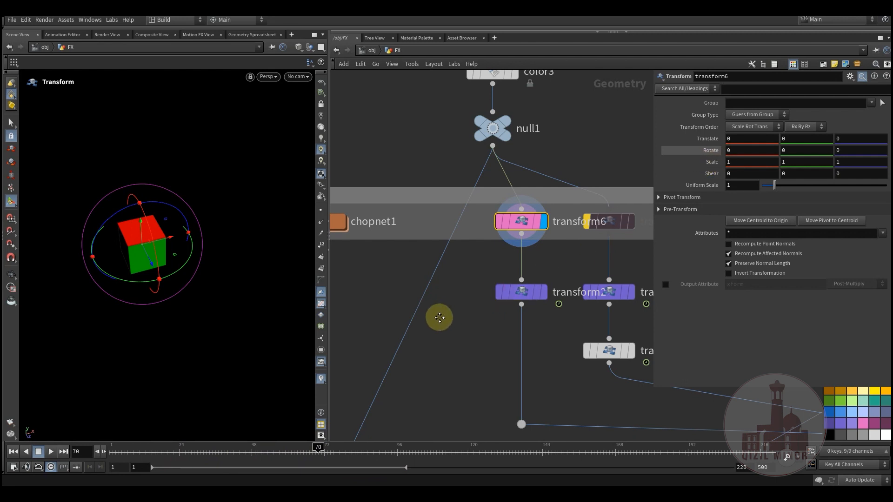
{"action": "middle_click_drag", "start_coordinate": [438, 316], "coordinate": [419, 325]}
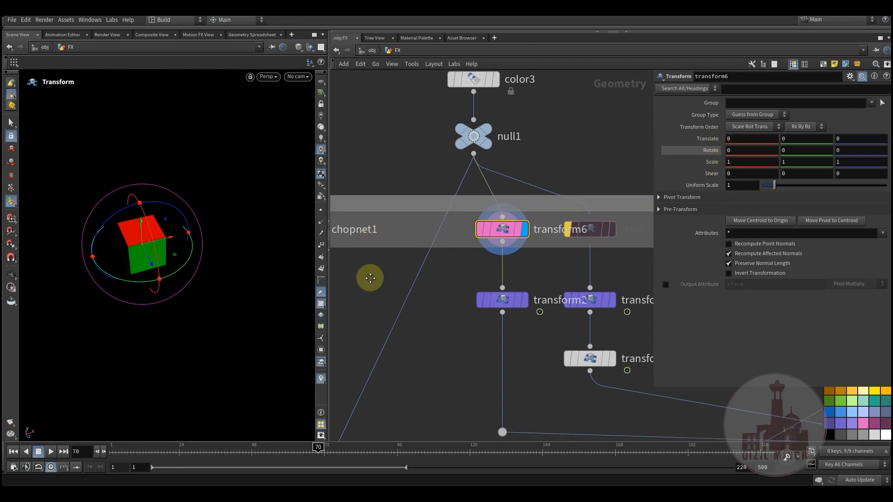
Step: Move the bypassed transform node beside transform6 slightly farther away from it
{"action": "middle_click_drag", "start_coordinate": [371, 278], "coordinate": [443, 262]}
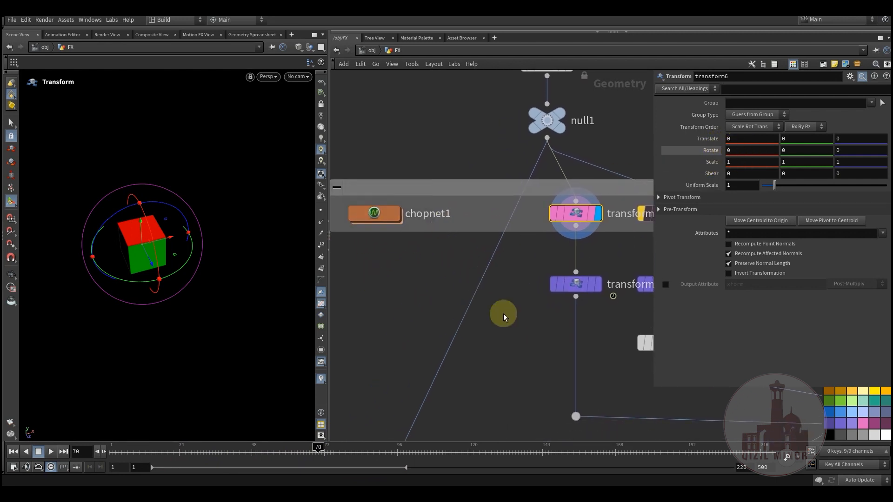
{"action": "middle_click_drag", "start_coordinate": [503, 314], "coordinate": [389, 301]}
{"action": "left_click_drag", "start_coordinate": [545, 195], "coordinate": [581, 196]}
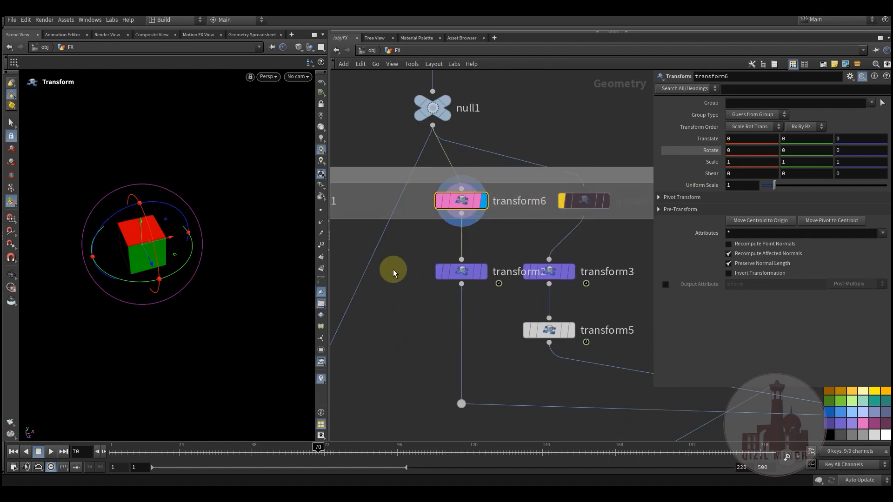
Step: Open chopnet1 and set export1's Node parameter to /obj/FX/transform6
{"action": "middle_click_drag", "start_coordinate": [394, 268], "coordinate": [536, 279]}
{"action": "double_click", "coordinate": [414, 213]}
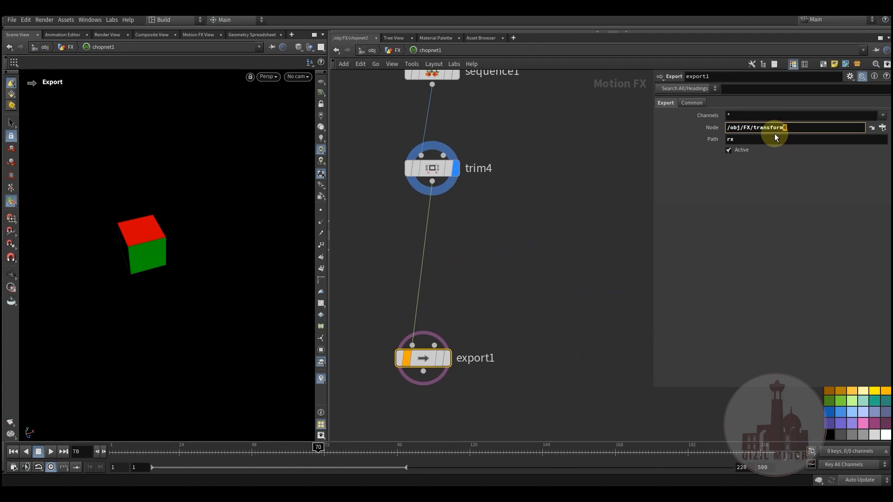
{"action": "left_click", "coordinate": [552, 256]}
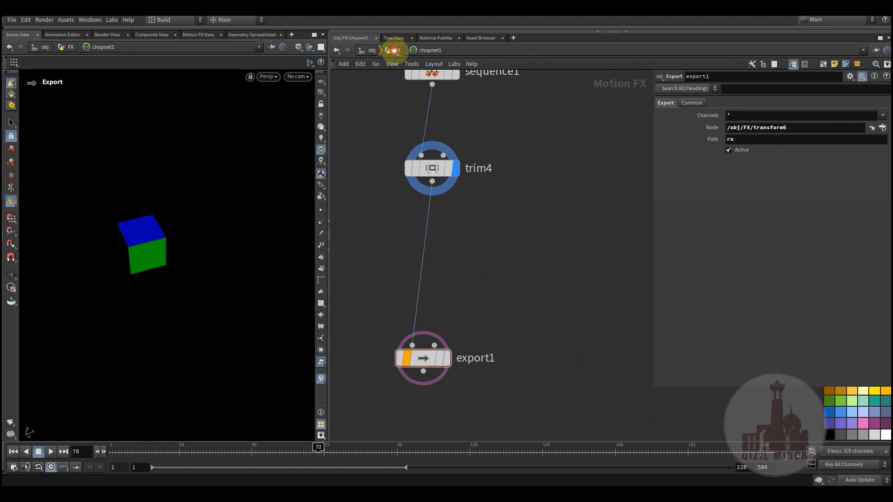
Step: Return to the FX network, select transform6, and scrub the timeline to frame 47 to check its driven rotation
{"action": "left_click", "coordinate": [395, 50]}
{"action": "left_click", "coordinate": [604, 211]}
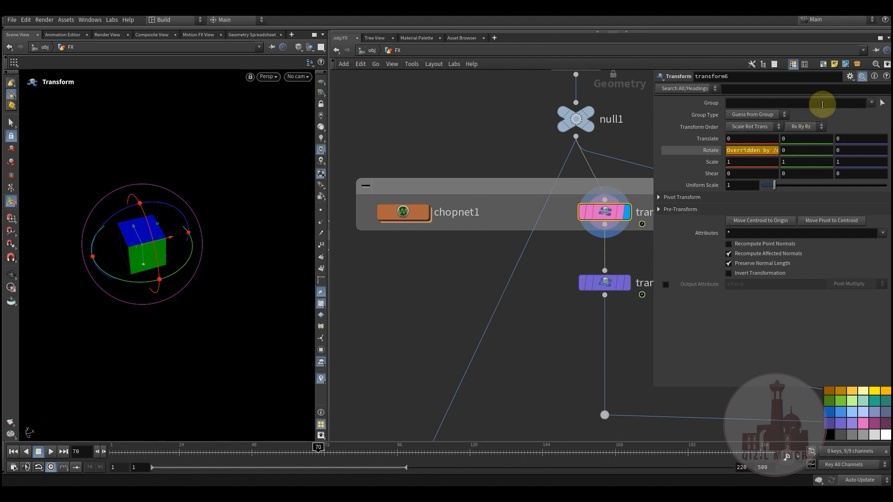
{"action": "left_click_drag", "start_coordinate": [175, 447], "coordinate": [255, 442]}
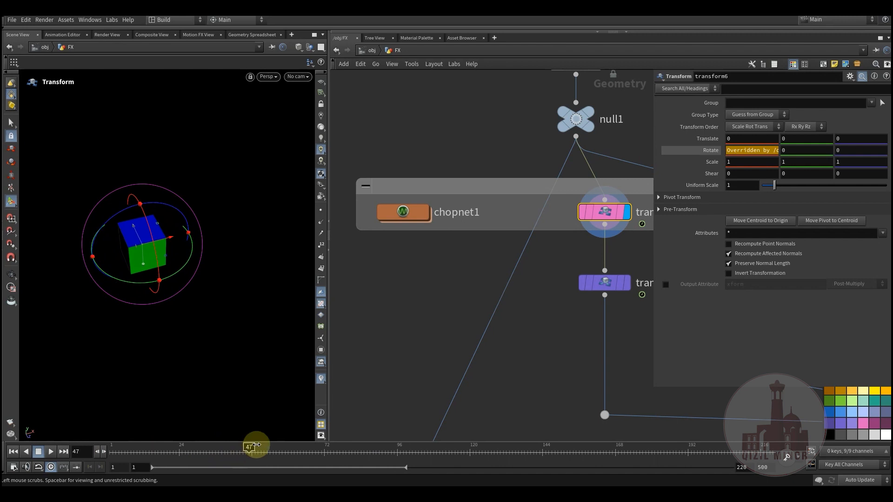
Step: Bypass the transform6 node
{"action": "middle_click_drag", "start_coordinate": [531, 329], "coordinate": [445, 323]}
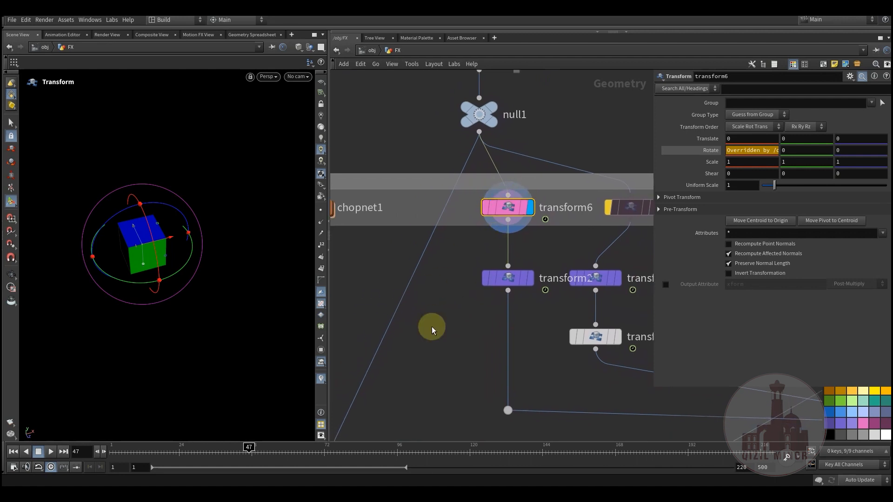
{"action": "mouse_move", "coordinate": [531, 213]}
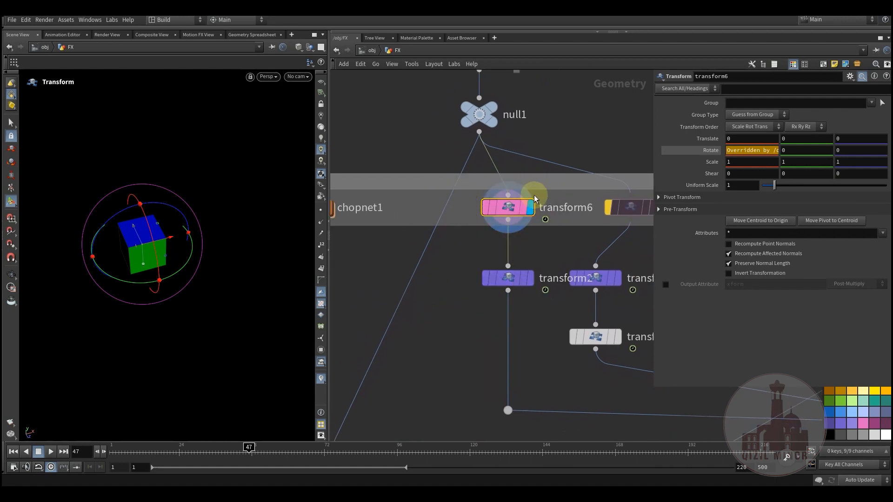
{"action": "middle_click_drag", "start_coordinate": [521, 302], "coordinate": [499, 324]}
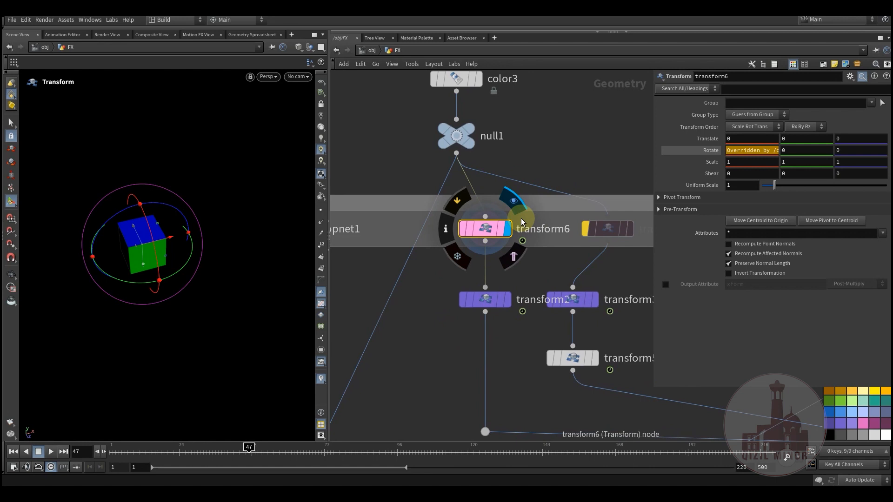
{"action": "mouse_move", "coordinate": [490, 228]}
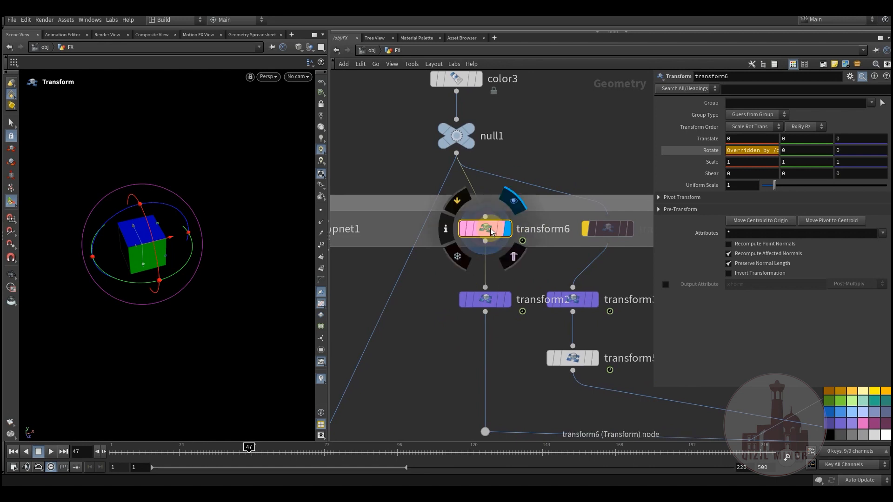
{"action": "left_click", "coordinate": [466, 201]}
Step: Select and display transform2, and scrub the timeline to frame 100 to check its animated X rotation
{"action": "scroll", "coordinate": [460, 345], "scroll_direction": "down", "scroll_amount": 3}
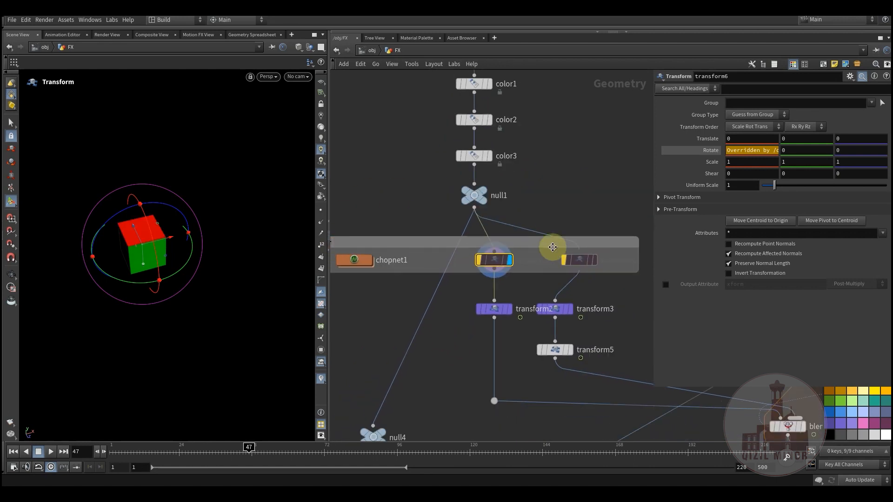
{"action": "middle_click_drag", "start_coordinate": [457, 349], "coordinate": [478, 344]}
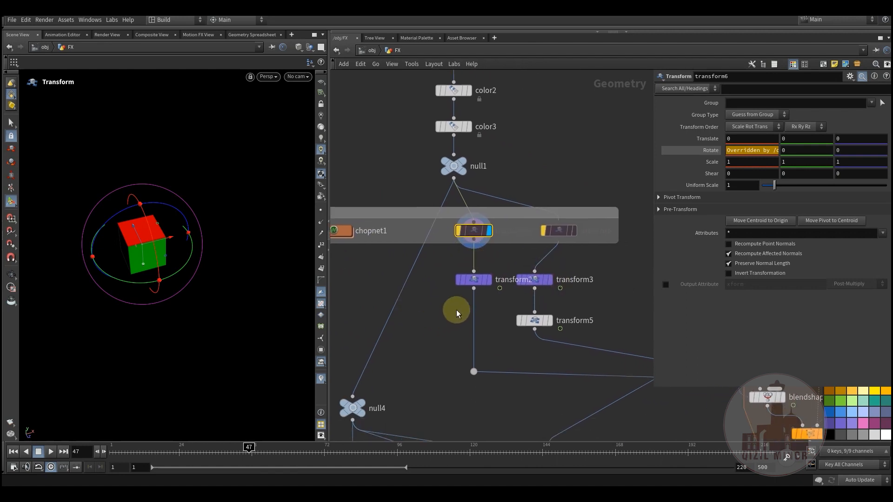
{"action": "scroll", "coordinate": [479, 274], "scroll_direction": "up", "scroll_amount": 3}
{"action": "left_click", "coordinate": [480, 259]}
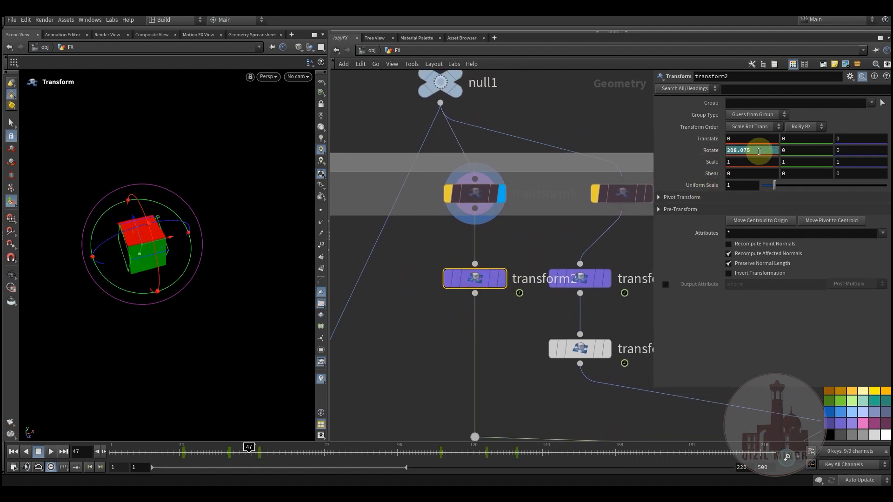
{"action": "left_click", "coordinate": [501, 279]}
{"action": "left_click_drag", "start_coordinate": [247, 450], "coordinate": [409, 460]}
Step: Connect transform2's output directly to the first input of copytopoints1 in place of blendshapes1
{"action": "scroll", "coordinate": [415, 262], "scroll_direction": "down", "scroll_amount": 5}
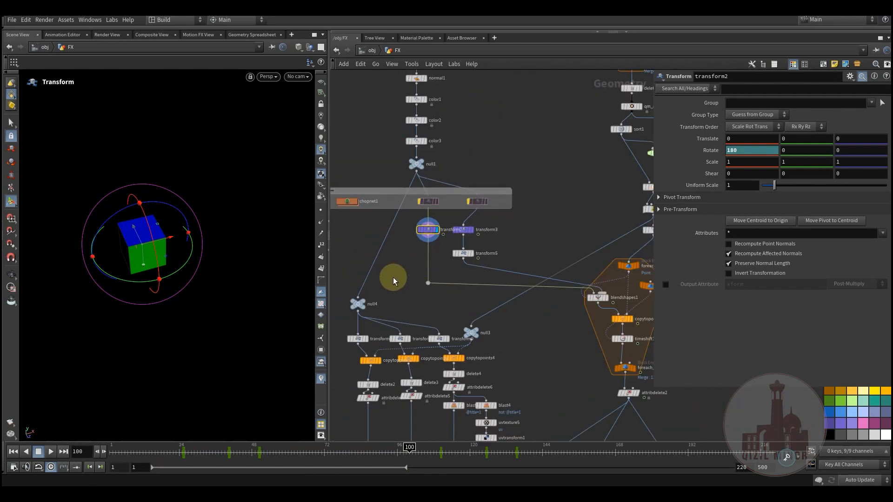
{"action": "scroll", "coordinate": [392, 277], "scroll_direction": "up", "scroll_amount": 5}
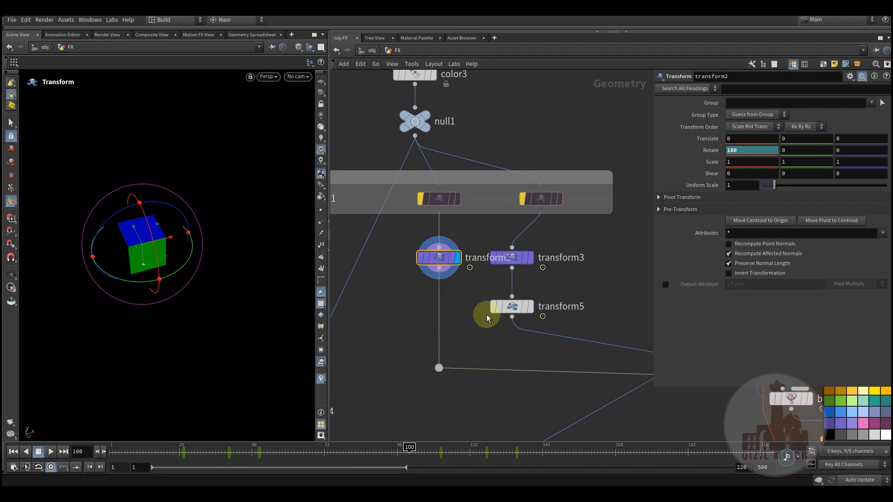
{"action": "middle_click_drag", "start_coordinate": [475, 341], "coordinate": [460, 332]}
{"action": "left_click", "coordinate": [424, 260]}
{"action": "middle_click_drag", "start_coordinate": [634, 395], "coordinate": [424, 295]}
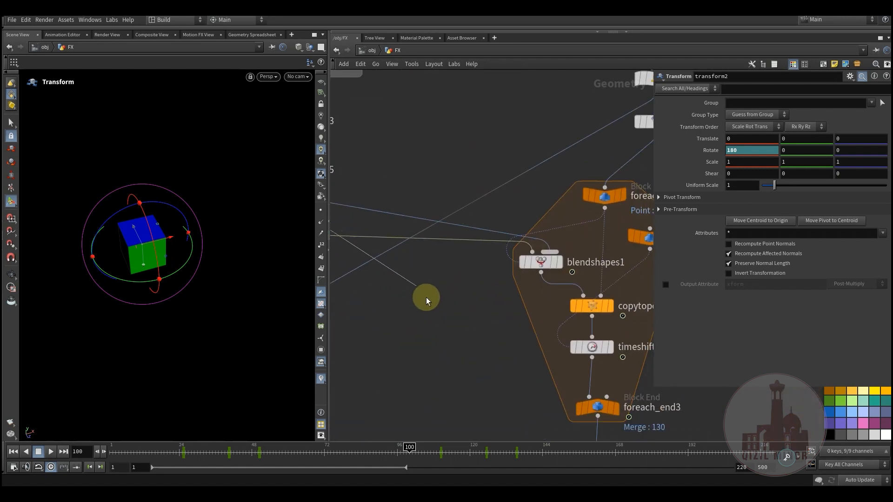
{"action": "left_click", "coordinate": [562, 293]}
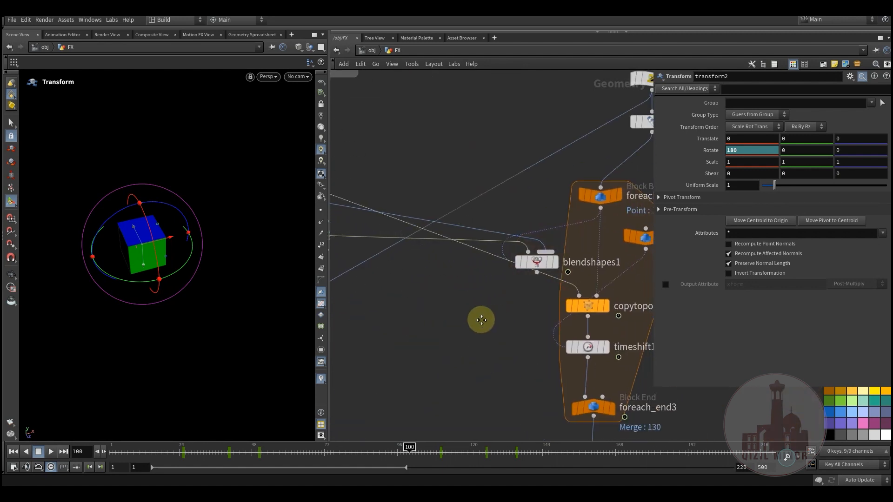
Step: Bypass copytopoints1 and timeshift1 together in the for-each block, and re-enable only copytopoints1
{"action": "middle_click_drag", "start_coordinate": [480, 319], "coordinate": [456, 309]}
{"action": "left_click_drag", "start_coordinate": [434, 291], "coordinate": [569, 371]}
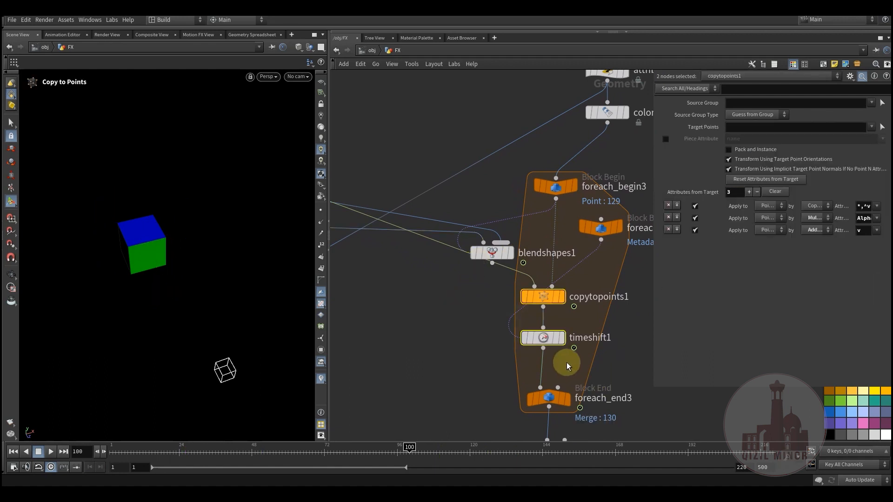
{"action": "scroll", "coordinate": [460, 338], "scroll_direction": "down", "scroll_amount": 3}
{"action": "middle_click_drag", "start_coordinate": [342, 211], "coordinate": [460, 250]}
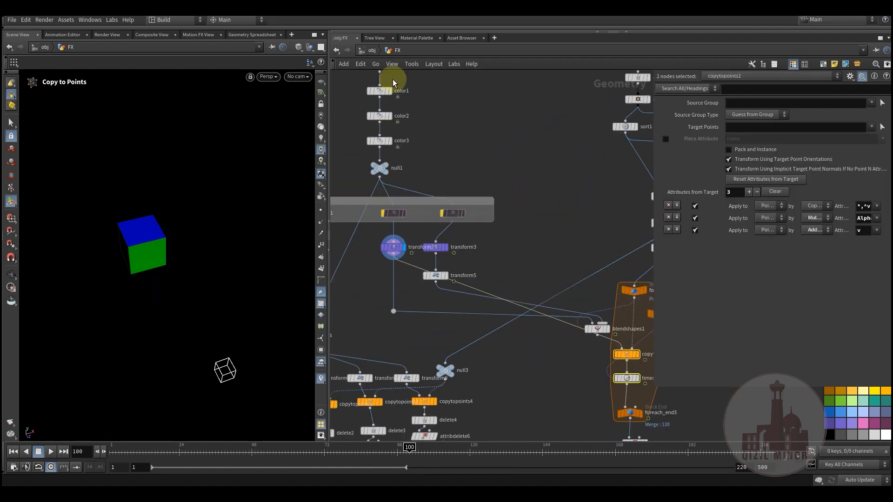
{"action": "middle_click_drag", "start_coordinate": [485, 346], "coordinate": [344, 303]}
{"action": "scroll", "coordinate": [489, 321], "scroll_direction": "up", "scroll_amount": 3}
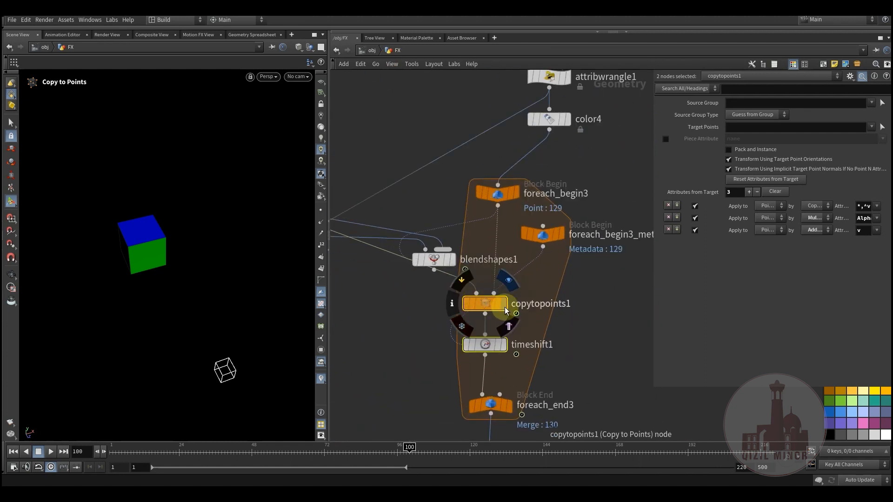
{"action": "left_click", "coordinate": [462, 320]}
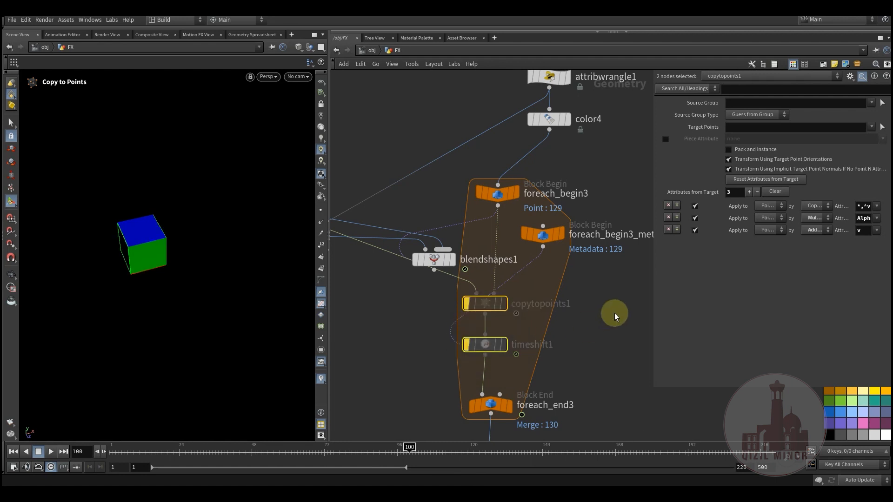
{"action": "left_click", "coordinate": [490, 305]}
{"action": "left_click", "coordinate": [459, 277]}
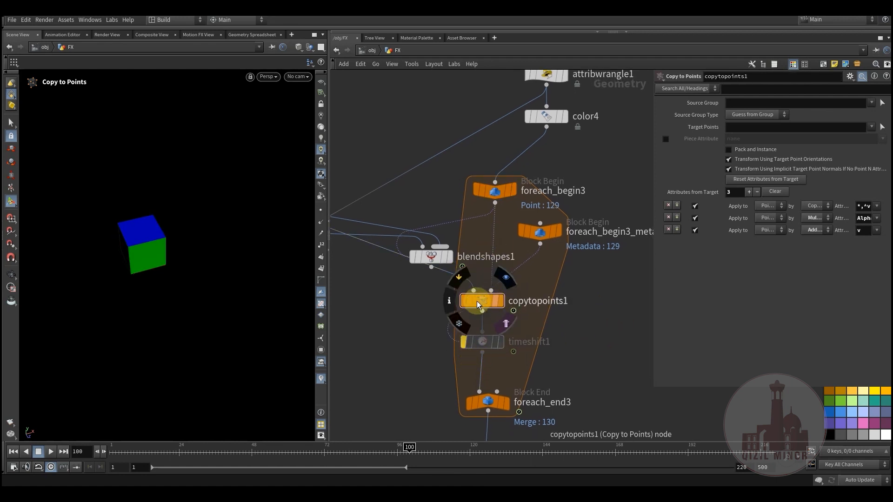
Step: Review the nodes around the for-each block and display copytopoints1 in the scene view
{"action": "mouse_move", "coordinate": [504, 409]}
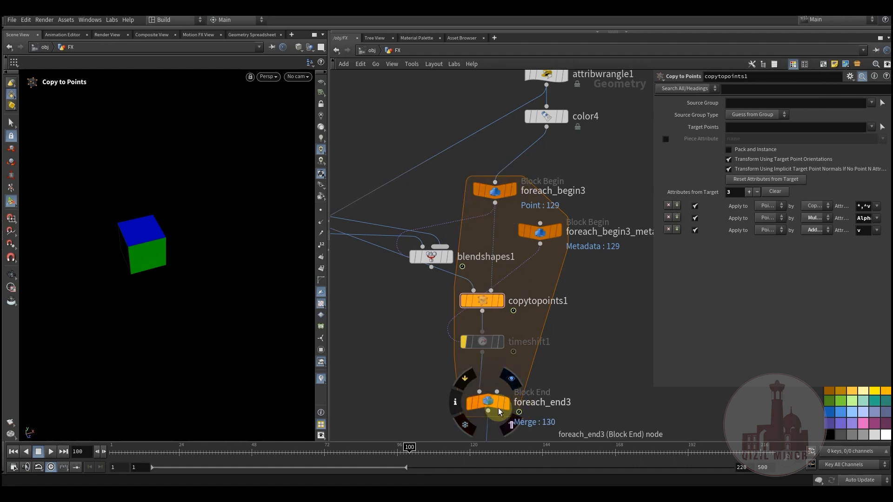
{"action": "middle_click_drag", "start_coordinate": [602, 367], "coordinate": [589, 319]}
{"action": "middle_click_drag", "start_coordinate": [601, 284], "coordinate": [563, 421]}
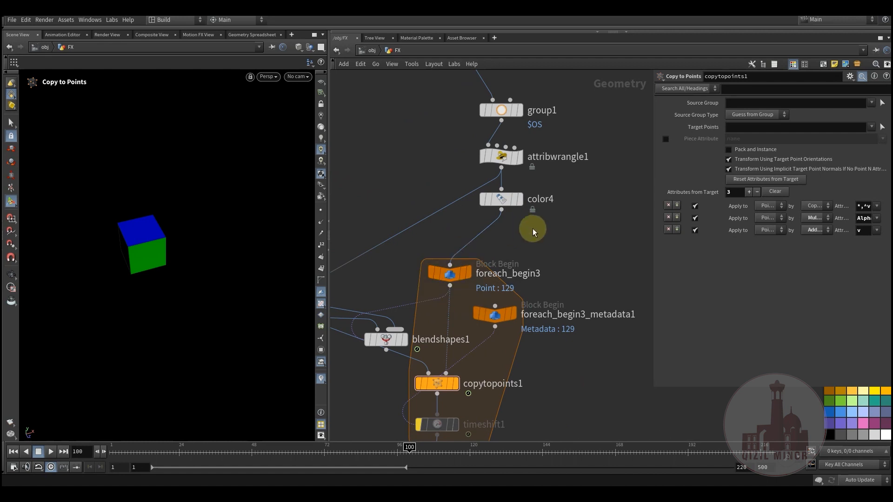
{"action": "middle_click_drag", "start_coordinate": [536, 401], "coordinate": [609, 315]}
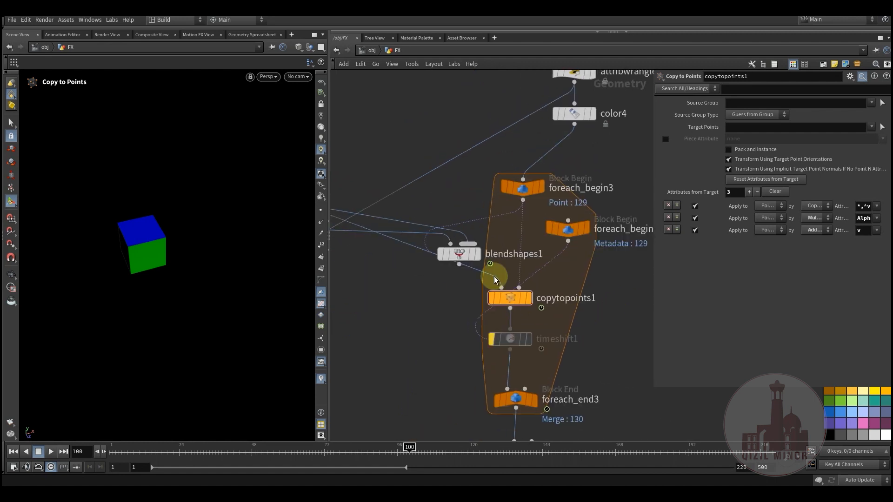
{"action": "left_click", "coordinate": [528, 300]}
{"action": "left_click", "coordinate": [488, 316]}
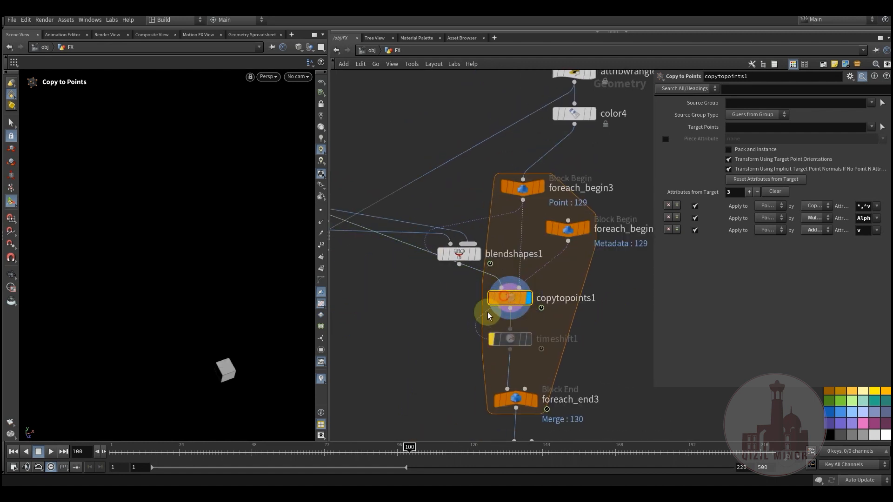
Step: Display foreach_end3 followed by attribdelete2, and inspect the copied cubes from a lower angle in the scene view
{"action": "middle_click_drag", "start_coordinate": [558, 361], "coordinate": [544, 316]}
{"action": "left_click", "coordinate": [516, 356]}
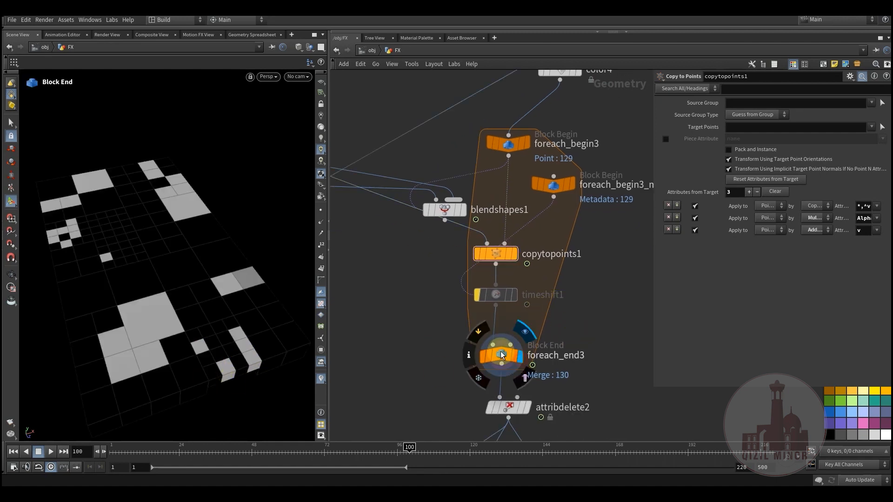
{"action": "left_click", "coordinate": [501, 355]}
{"action": "middle_click_drag", "start_coordinate": [524, 411], "coordinate": [512, 343]}
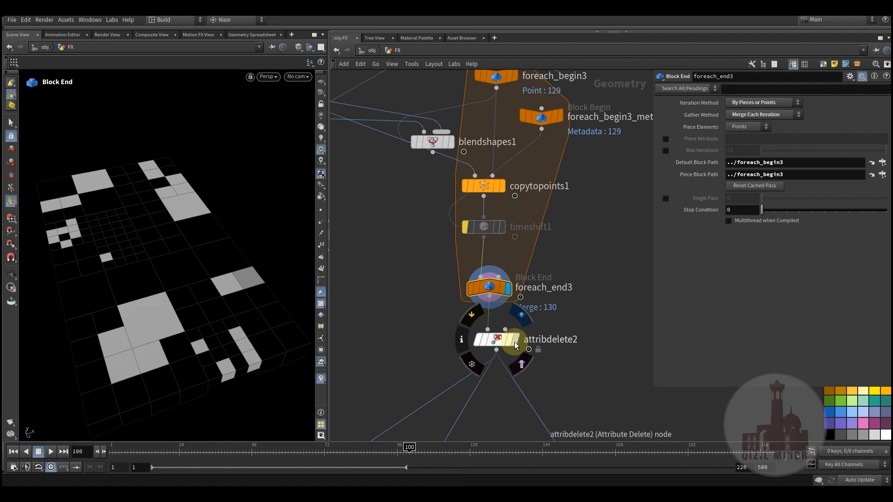
{"action": "left_click", "coordinate": [516, 345]}
{"action": "left_click", "coordinate": [498, 341]}
{"action": "left_click_drag", "start_coordinate": [209, 356], "coordinate": [217, 265], "text": "alt"}
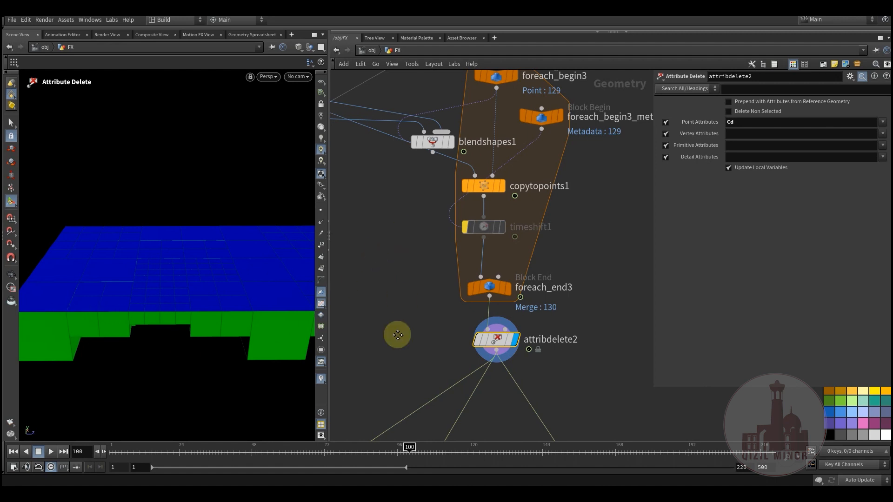
Step: Select attribcreate1 in the second for-each block and widen its parameters to examine the scale attribute's Value expressions
{"action": "middle_click_drag", "start_coordinate": [398, 334], "coordinate": [391, 452]}
{"action": "scroll", "coordinate": [398, 375], "scroll_direction": "down", "scroll_amount": 3}
{"action": "middle_click_drag", "start_coordinate": [384, 275], "coordinate": [394, 404]}
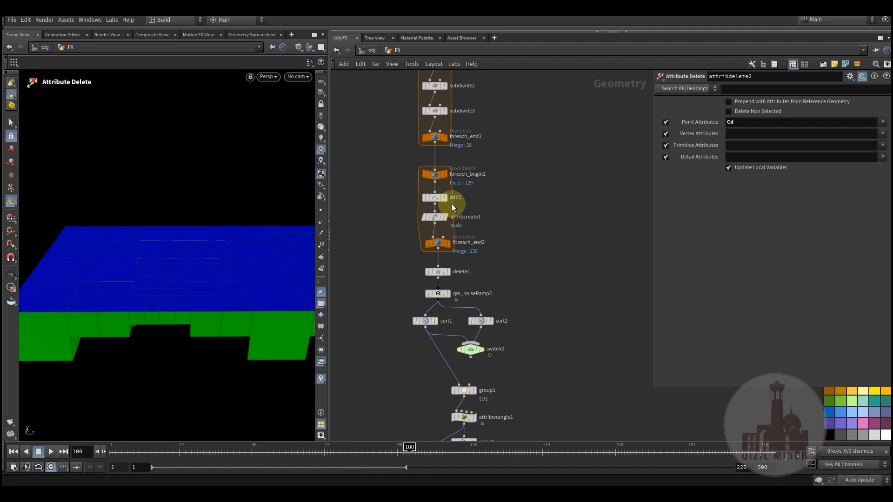
{"action": "left_click", "coordinate": [436, 217]}
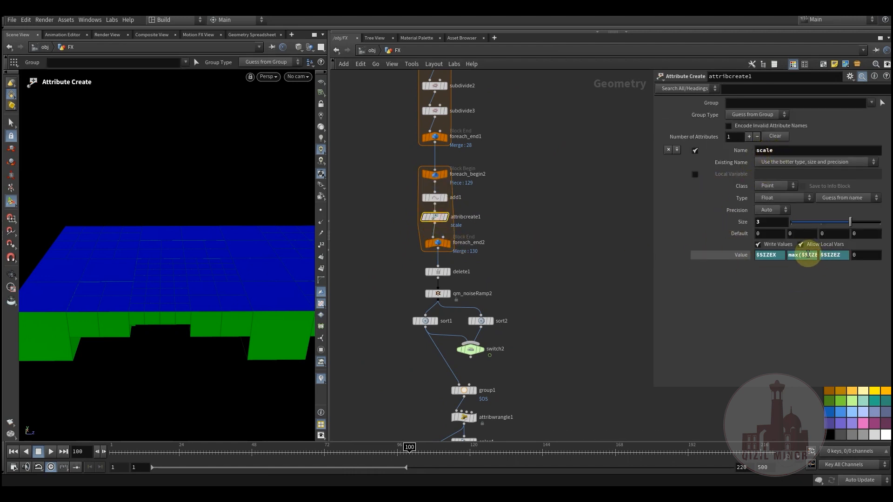
{"action": "left_click_drag", "start_coordinate": [651, 242], "coordinate": [495, 242]}
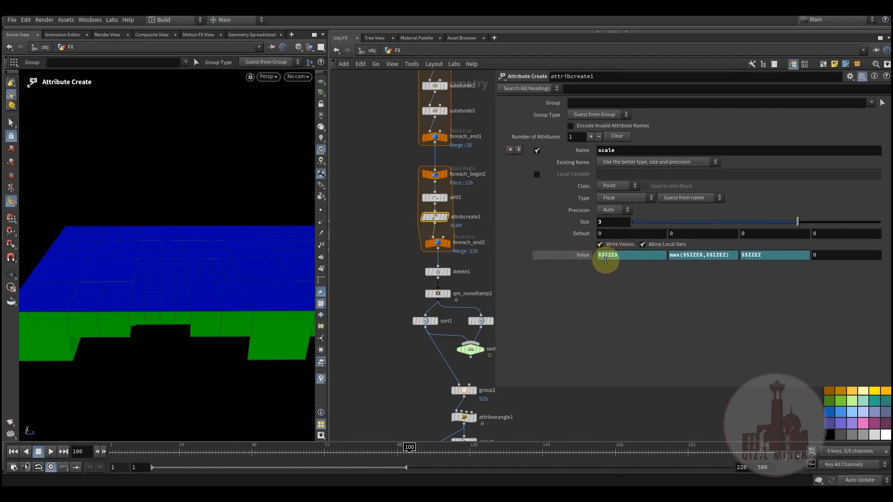
Step: Examine the max($SIZEX,$SIZEZ) expression in attribcreate1's Value and narrow the parameters to give the network more room
{"action": "left_click_drag", "start_coordinate": [731, 257], "coordinate": [636, 267]}
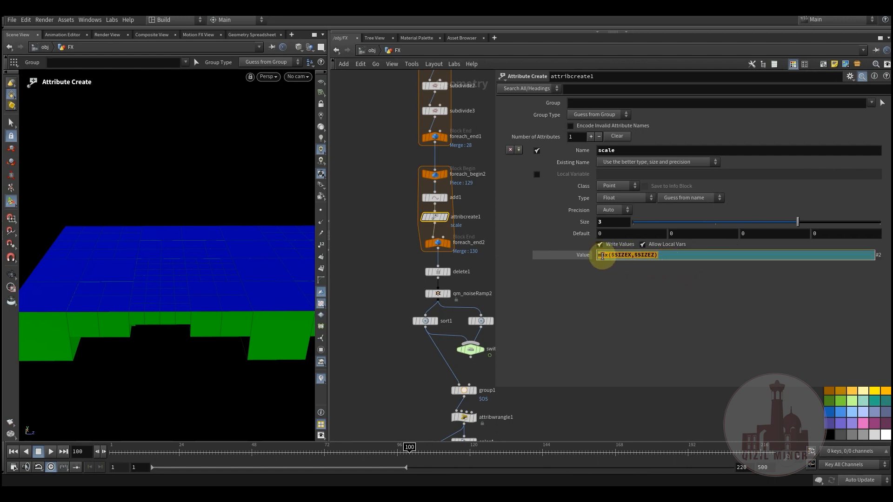
{"action": "left_click", "coordinate": [642, 321]}
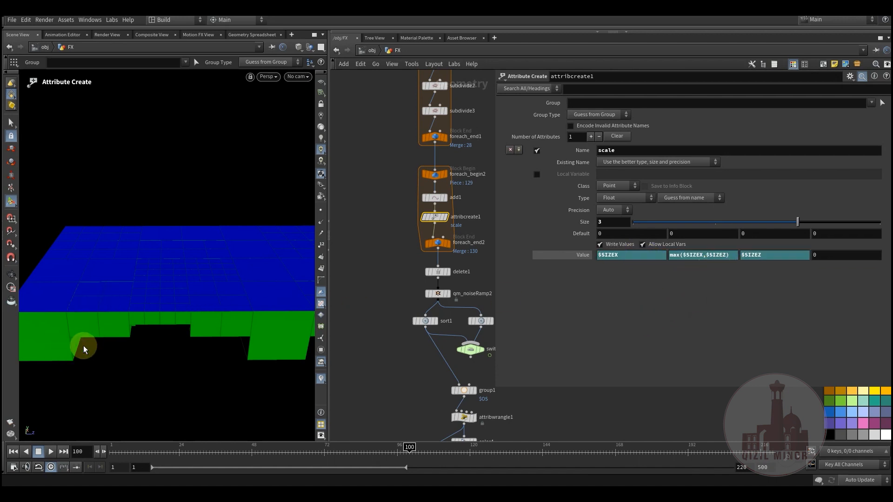
{"action": "left_click_drag", "start_coordinate": [494, 335], "coordinate": [610, 336]}
Step: Inspect the copied cubes from several angles and return to the for-each block containing copytopoints1 and timeshift1
{"action": "left_click_drag", "start_coordinate": [199, 305], "coordinate": [205, 334], "text": "alt"}
{"action": "left_click_drag", "start_coordinate": [225, 291], "coordinate": [211, 226], "text": "alt"}
{"action": "left_click_drag", "start_coordinate": [250, 303], "coordinate": [212, 321]}
{"action": "middle_click_drag", "start_coordinate": [396, 396], "coordinate": [444, 187]}
{"action": "scroll", "coordinate": [444, 190], "scroll_direction": "down", "scroll_amount": 2}
{"action": "middle_click_drag", "start_coordinate": [530, 349], "coordinate": [525, 301]}
{"action": "scroll", "coordinate": [490, 324], "scroll_direction": "up", "scroll_amount": 3}
{"action": "left_click_drag", "start_coordinate": [215, 299], "coordinate": [202, 316], "text": "alt"}
{"action": "right_click_drag", "start_coordinate": [201, 317], "coordinate": [218, 436], "text": "alt"}
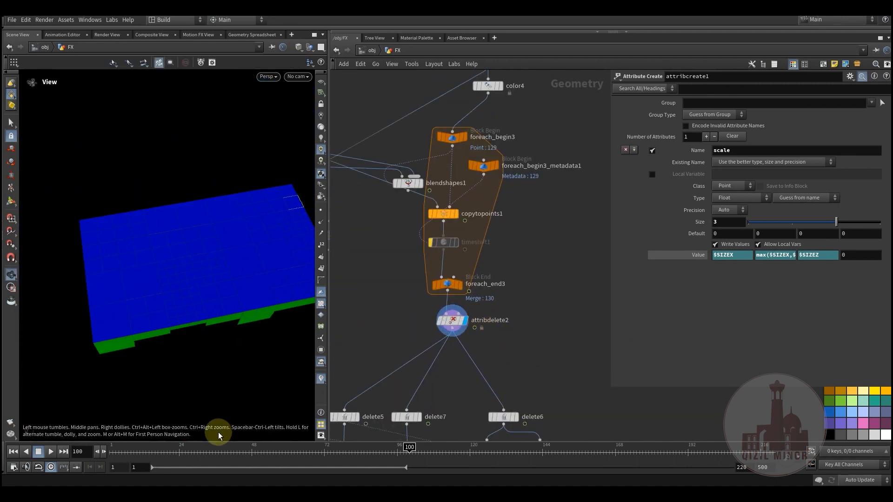
Step: Scrub the timeline to frame 59 and on to frame 135 to review the cube rotation with timeshift1 bypassed
{"action": "left_click_drag", "start_coordinate": [167, 455], "coordinate": [268, 450]}
{"action": "left_click_drag", "start_coordinate": [346, 456], "coordinate": [297, 464]}
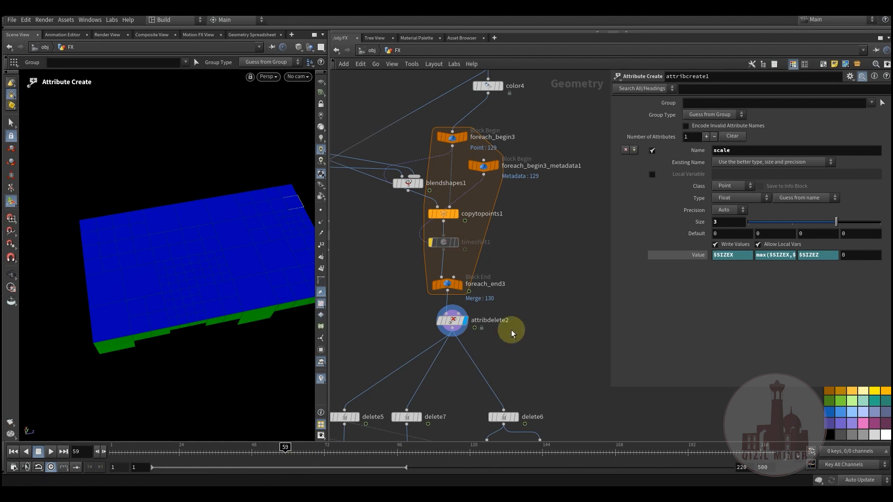
{"action": "middle_click_drag", "start_coordinate": [511, 333], "coordinate": [525, 387]}
{"action": "left_click_drag", "start_coordinate": [198, 449], "coordinate": [513, 459]}
Step: Re-enable timeshift1, examine its Frame expression and spare input, and scrub to frame 41 to review the offset animation
{"action": "scroll", "coordinate": [470, 298], "scroll_direction": "up", "scroll_amount": 2}
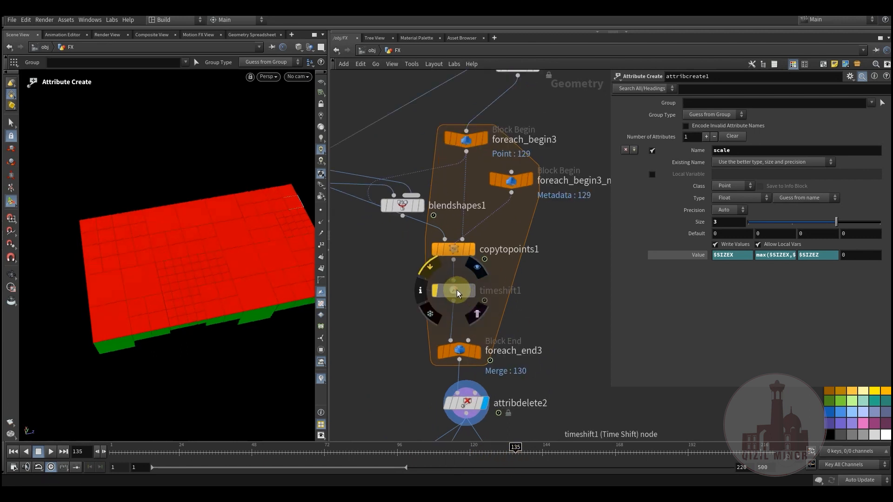
{"action": "left_click", "coordinate": [455, 292]}
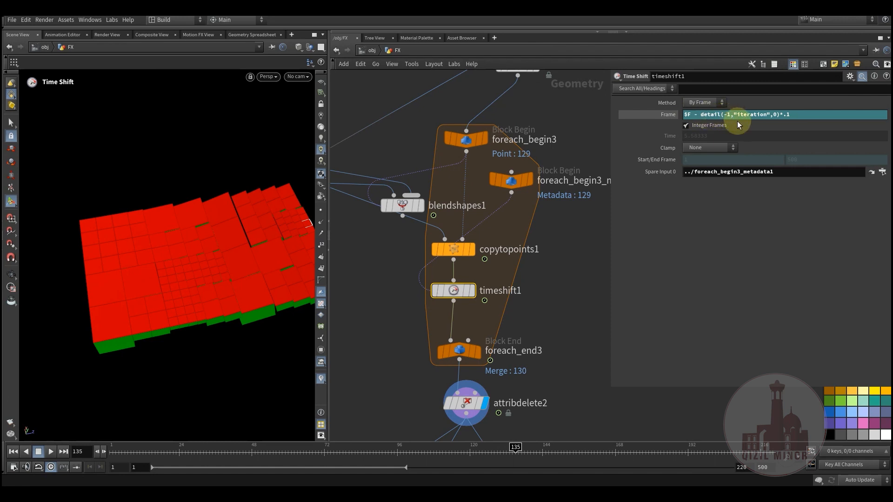
{"action": "mouse_move", "coordinate": [515, 188]}
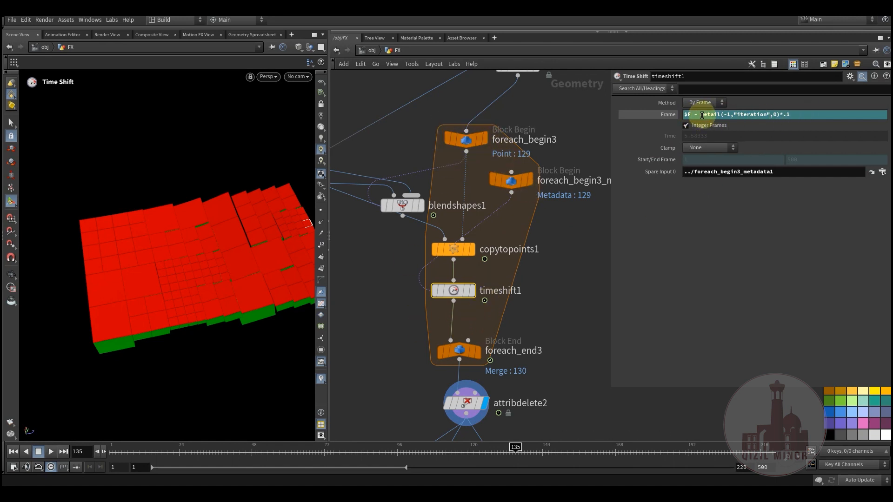
{"action": "left_click_drag", "start_coordinate": [721, 115], "coordinate": [788, 112]}
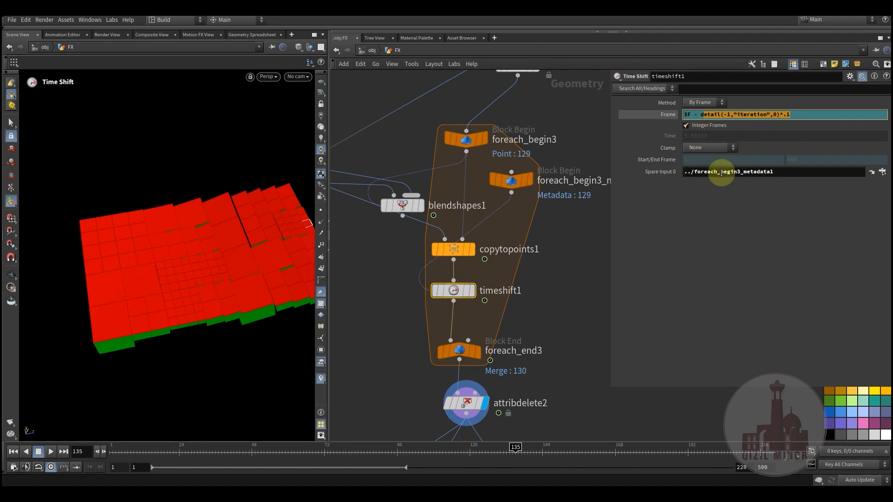
{"action": "left_click", "coordinate": [664, 268]}
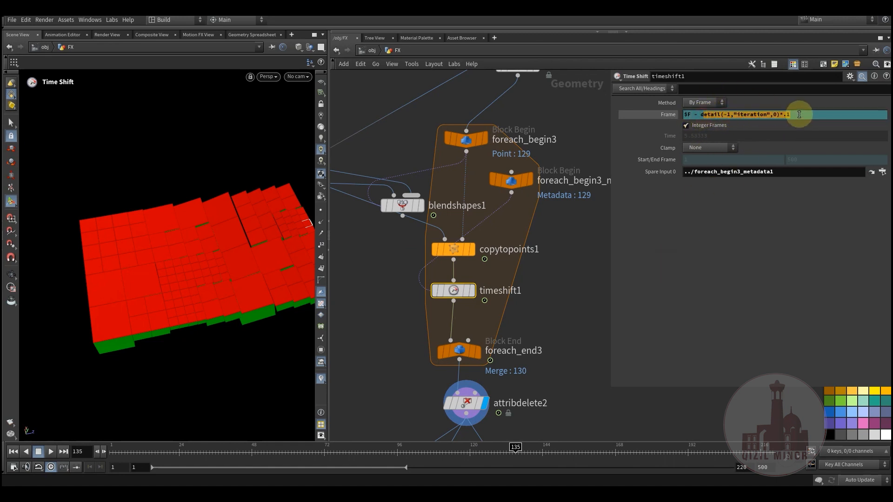
{"action": "left_click", "coordinate": [563, 283]}
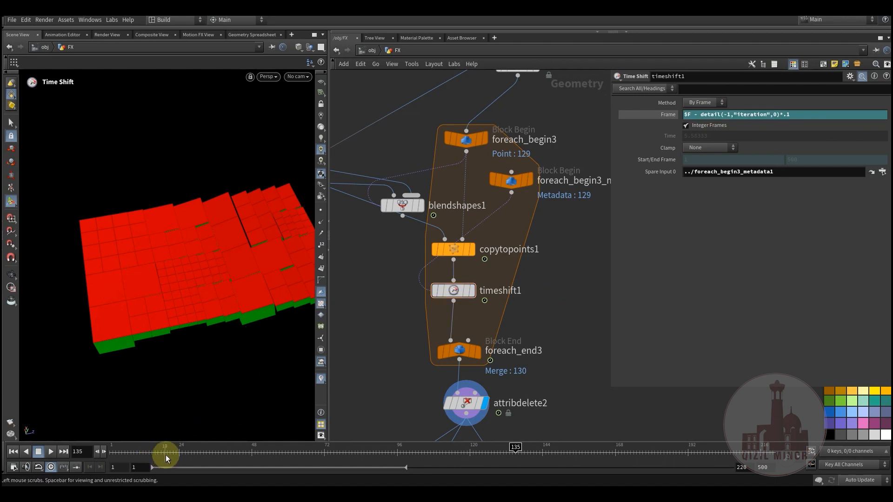
{"action": "left_click_drag", "start_coordinate": [170, 456], "coordinate": [230, 460]}
Step: Select sort1 to examine its point sorting, and scrub to frame 44 to watch the order in which the cubes rotate
{"action": "middle_click_drag", "start_coordinate": [534, 299], "coordinate": [504, 412]}
{"action": "scroll", "coordinate": [525, 288], "scroll_direction": "down", "scroll_amount": 3}
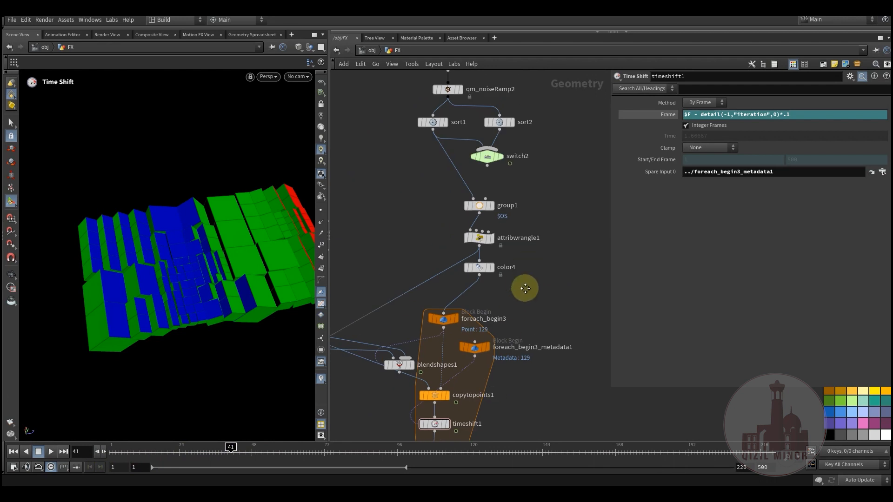
{"action": "middle_click_drag", "start_coordinate": [431, 123], "coordinate": [424, 249]}
{"action": "left_click", "coordinate": [426, 249]}
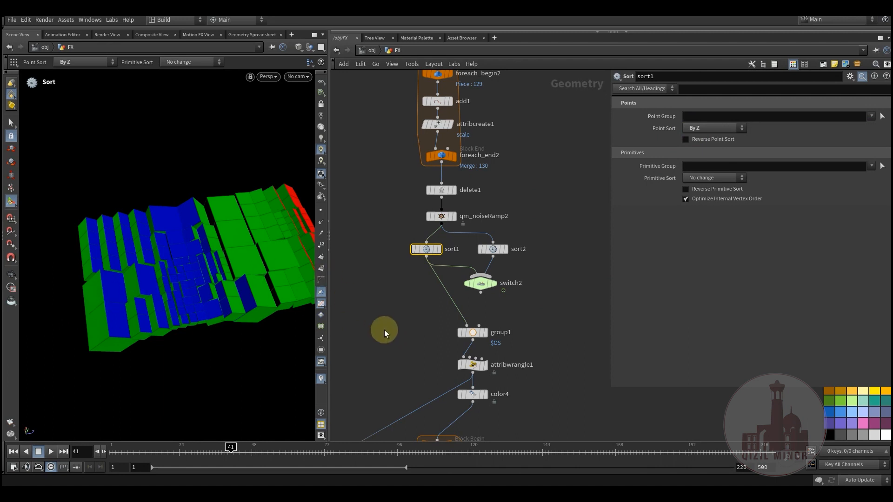
{"action": "scroll", "coordinate": [418, 330], "scroll_direction": "down", "scroll_amount": 3}
{"action": "scroll", "coordinate": [501, 321], "scroll_direction": "up", "scroll_amount": 3}
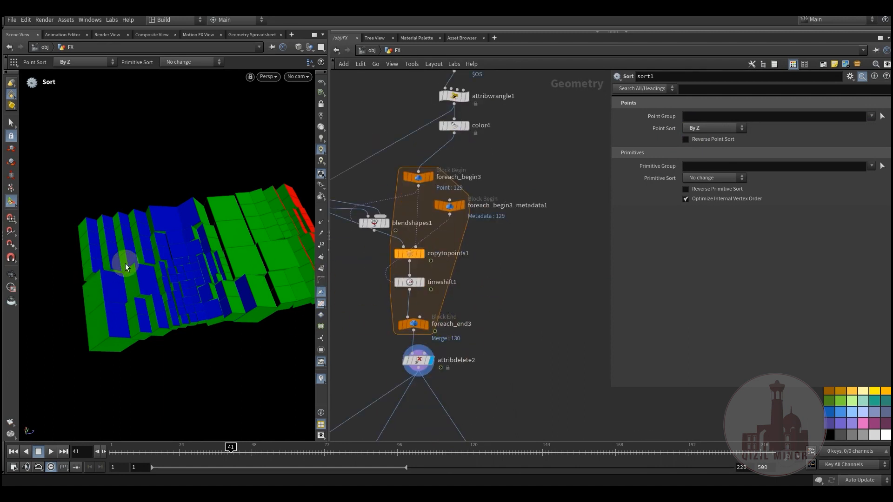
{"action": "left_click_drag", "start_coordinate": [153, 446], "coordinate": [240, 457]}
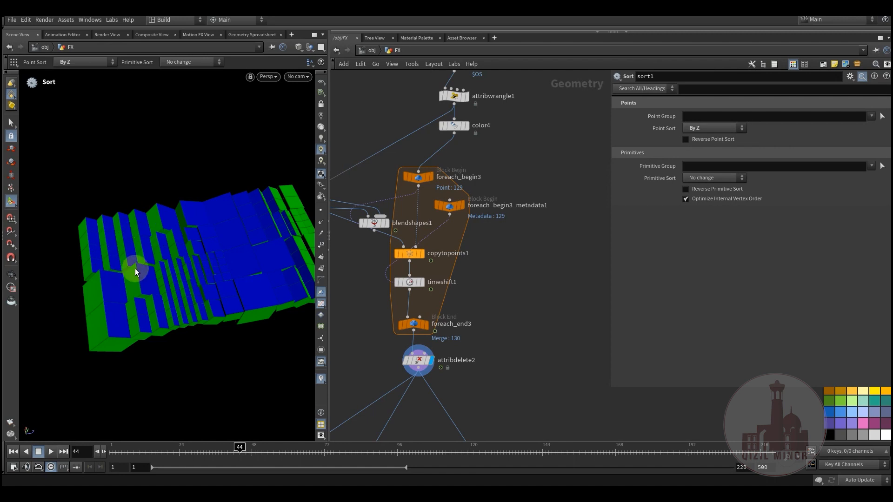
Step: Trace the connections between blendshapes1 and the transform2, transform3 and transform5 nodes that feed it
{"action": "middle_click_drag", "start_coordinate": [486, 309], "coordinate": [575, 282]}
{"action": "scroll", "coordinate": [452, 283], "scroll_direction": "down", "scroll_amount": 2}
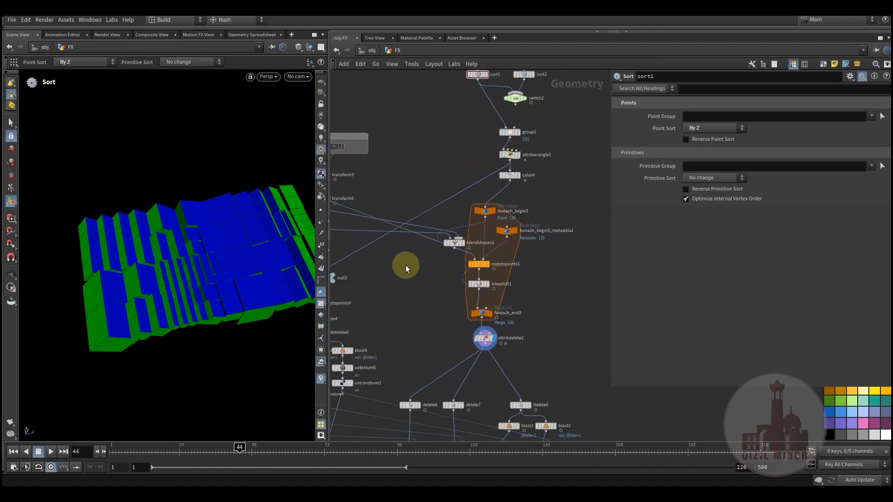
{"action": "middle_click_drag", "start_coordinate": [402, 240], "coordinate": [475, 303]}
{"action": "middle_click_drag", "start_coordinate": [474, 247], "coordinate": [497, 242]}
{"action": "scroll", "coordinate": [442, 254], "scroll_direction": "up", "scroll_amount": 3}
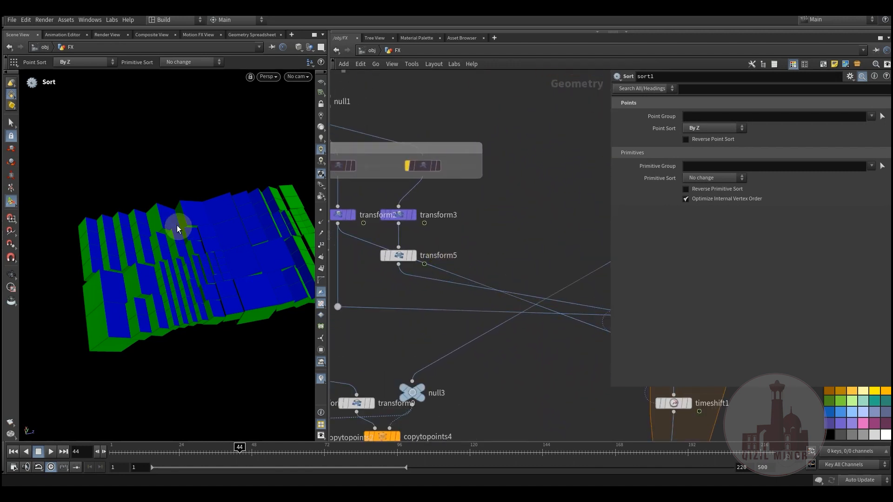
{"action": "middle_click_drag", "start_coordinate": [591, 340], "coordinate": [477, 277]}
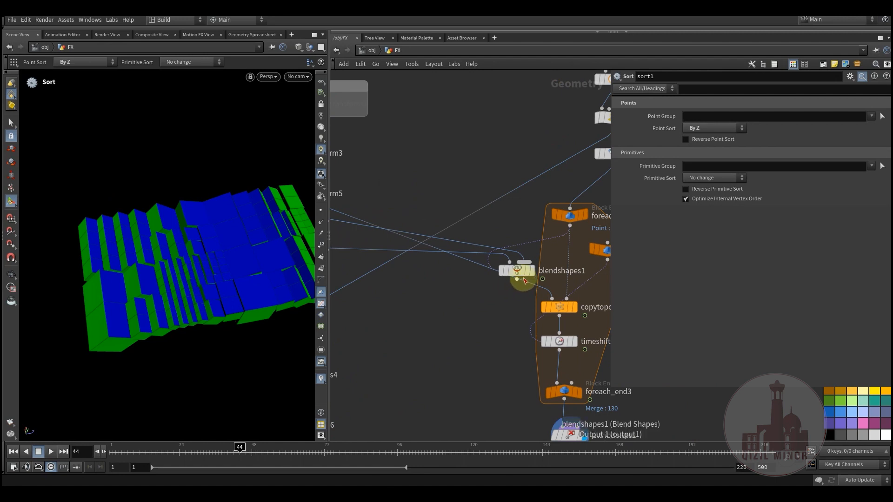
{"action": "middle_click_drag", "start_coordinate": [487, 349], "coordinate": [590, 416]}
{"action": "middle_click_drag", "start_coordinate": [459, 232], "coordinate": [535, 254]}
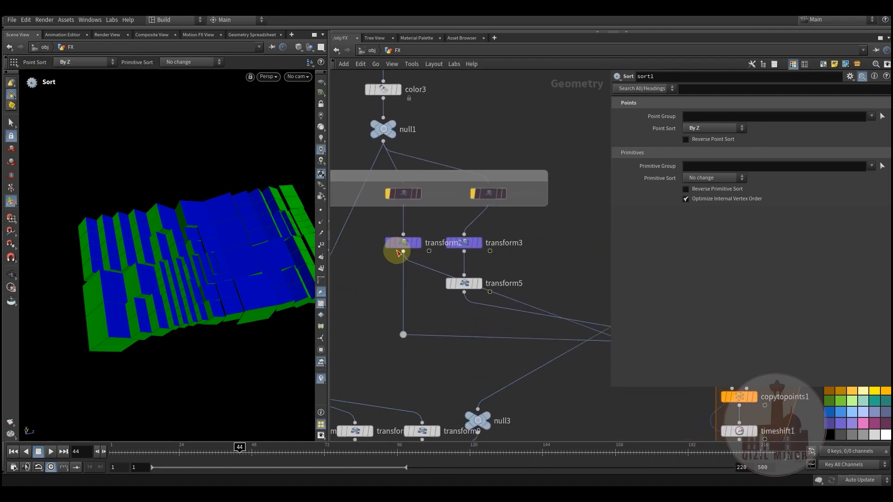
Step: Compare the Rotate parameters of transform2 and transform3, and move transform3 farther away from transform2 in the network
{"action": "left_click", "coordinate": [404, 243]}
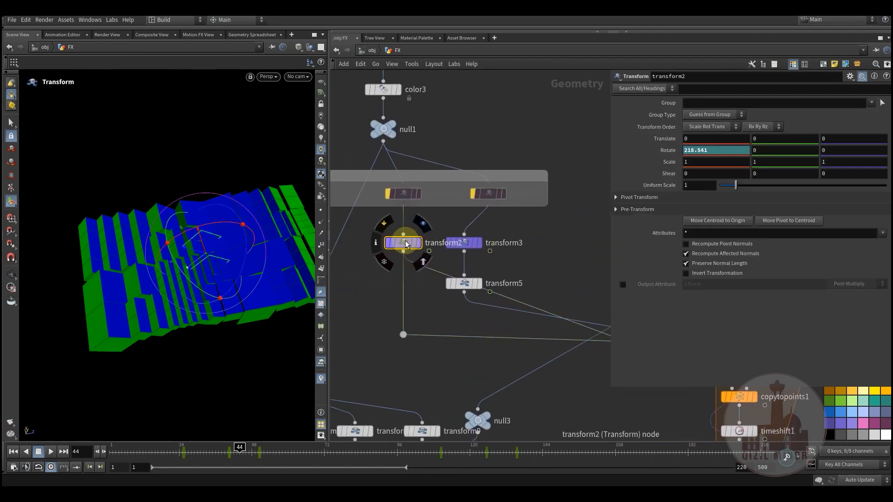
{"action": "left_click", "coordinate": [463, 244]}
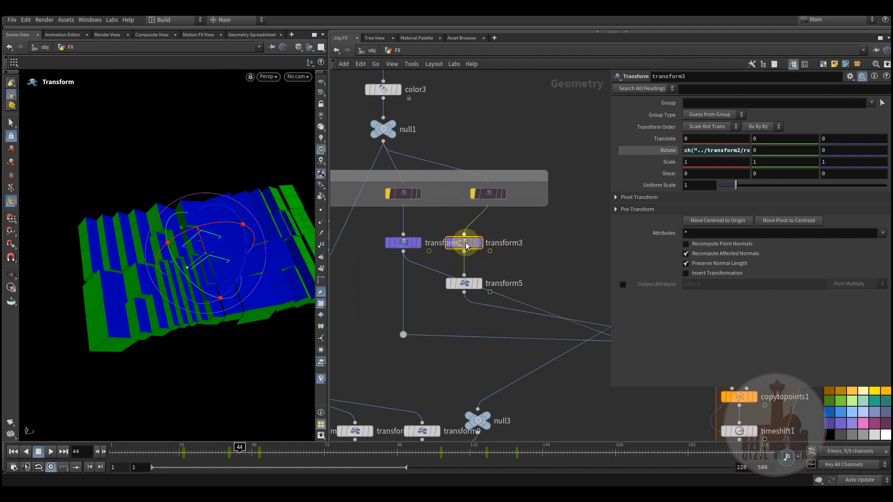
{"action": "left_click_drag", "start_coordinate": [469, 244], "coordinate": [486, 246]}
{"action": "middle_click_drag", "start_coordinate": [536, 267], "coordinate": [482, 239]}
{"action": "middle_click_drag", "start_coordinate": [586, 345], "coordinate": [490, 321]}
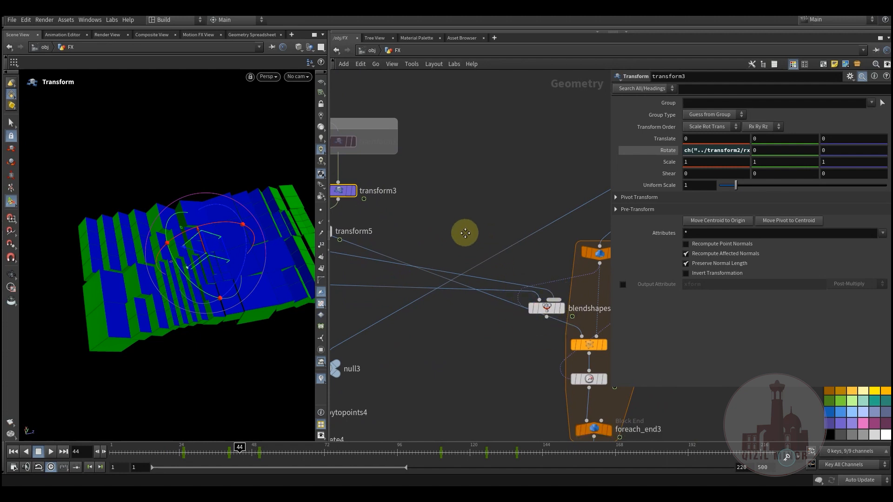
{"action": "middle_click_drag", "start_coordinate": [465, 233], "coordinate": [527, 262]}
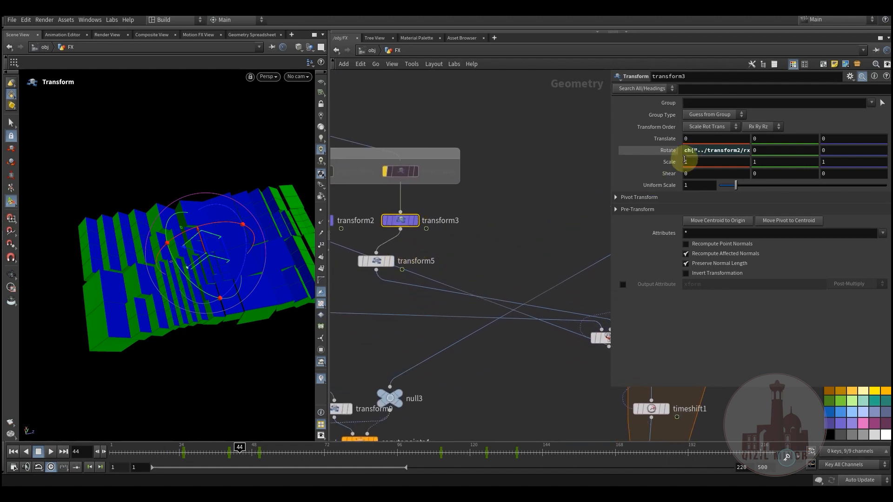
{"action": "middle_click_drag", "start_coordinate": [531, 226], "coordinate": [569, 234]}
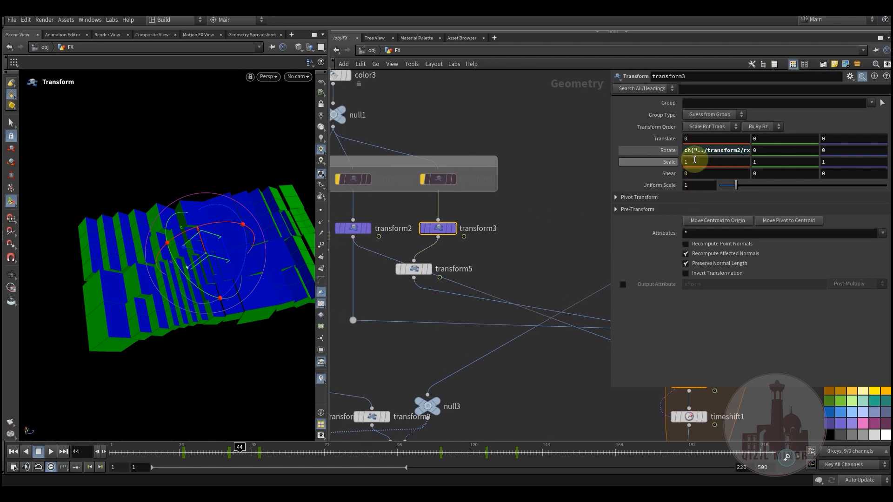
{"action": "mouse_move", "coordinate": [372, 236]}
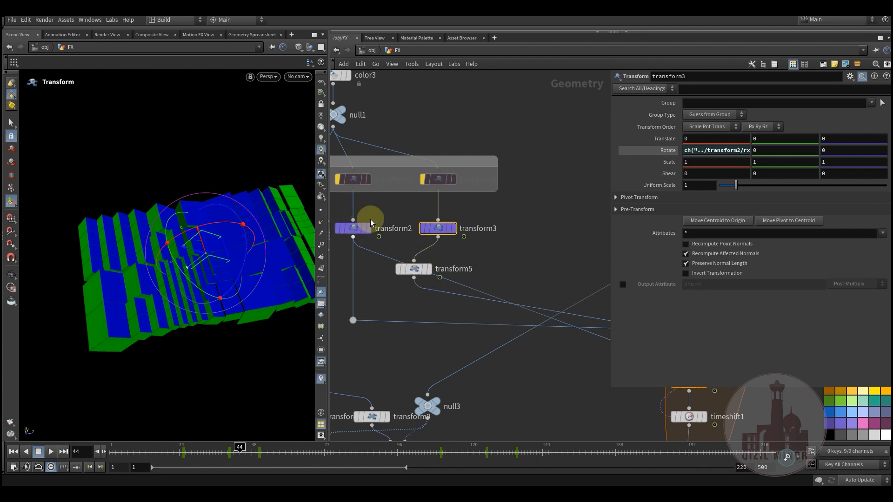
Step: Place transform5 directly beneath transform3, go to frame 34, and display transform5 in the scene view
{"action": "left_click_drag", "start_coordinate": [415, 276], "coordinate": [440, 255]}
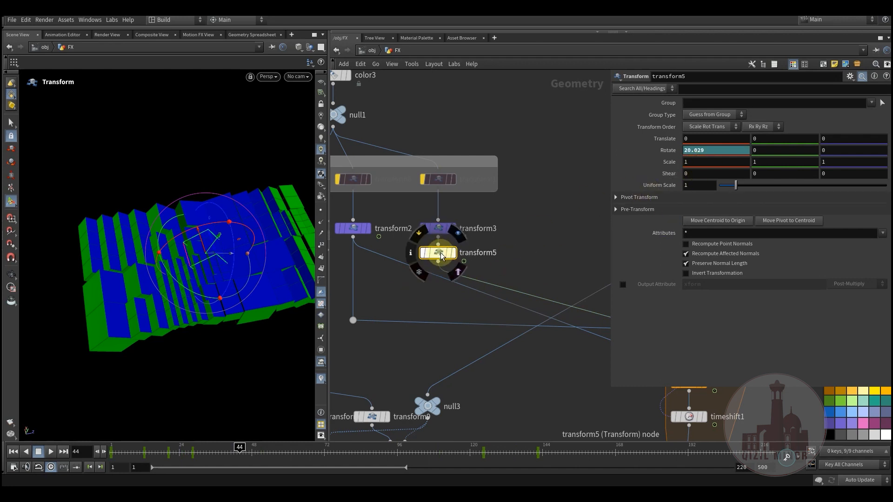
{"action": "mouse_move", "coordinate": [203, 453]}
{"action": "left_mouse_down"}
{"action": "mouse_move", "coordinate": [156, 452]}
{"action": "mouse_move", "coordinate": [209, 453]}
{"action": "left_mouse_up"}
{"action": "left_click", "coordinate": [460, 238]}
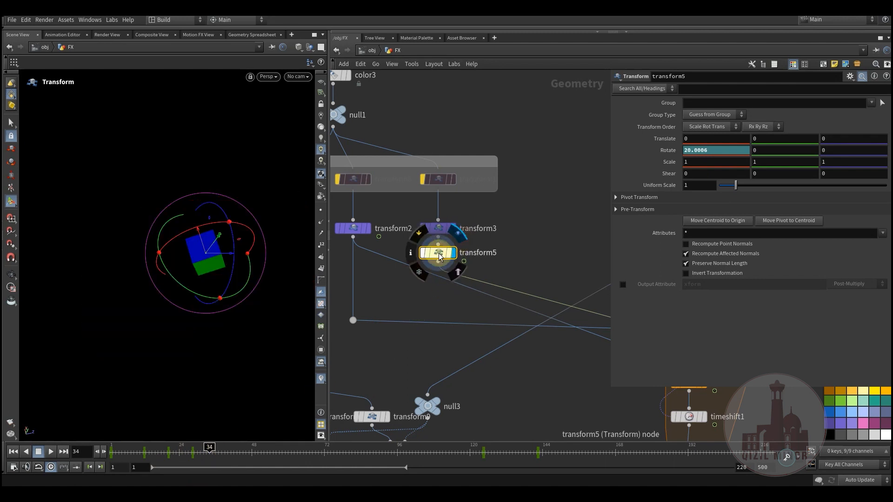
Step: Show transform2 as a template alongside transform5 and scrub from frame 17 to frame 151 to compare the two rotations
{"action": "left_click_drag", "start_coordinate": [219, 455], "coordinate": [158, 449]}
{"action": "left_click", "coordinate": [364, 228]}
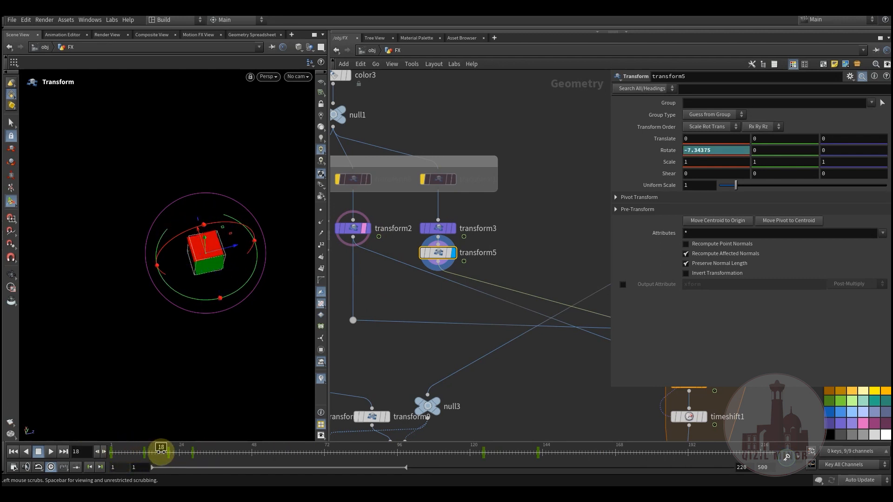
{"action": "mouse_move", "coordinate": [461, 268]}
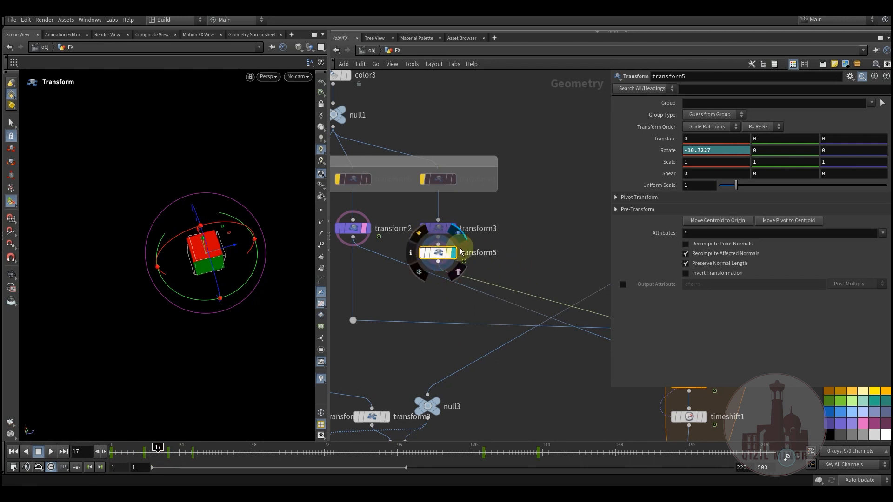
{"action": "left_click_drag", "start_coordinate": [185, 453], "coordinate": [557, 473]}
Step: Display blendshapes1 in the scene view, select it, and scrub to frame 63 to review the blended cube rotation
{"action": "middle_click_drag", "start_coordinate": [578, 414], "coordinate": [422, 299]}
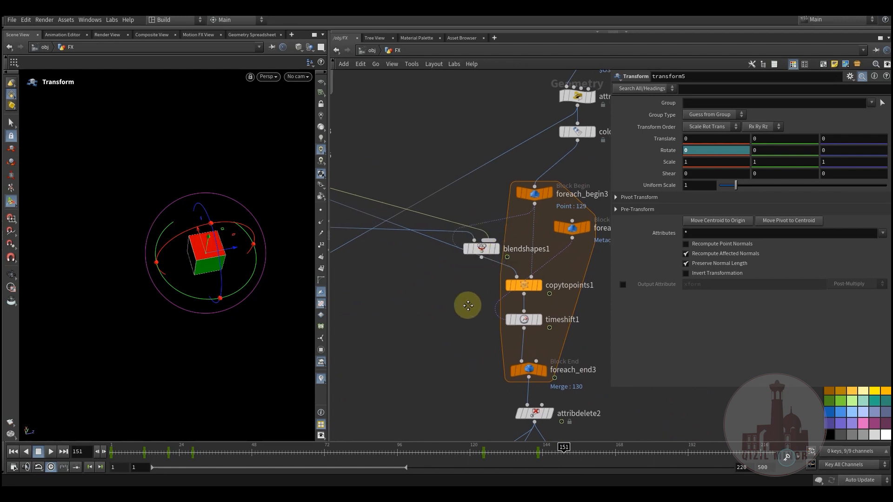
{"action": "scroll", "coordinate": [467, 298], "scroll_direction": "up", "scroll_amount": 2}
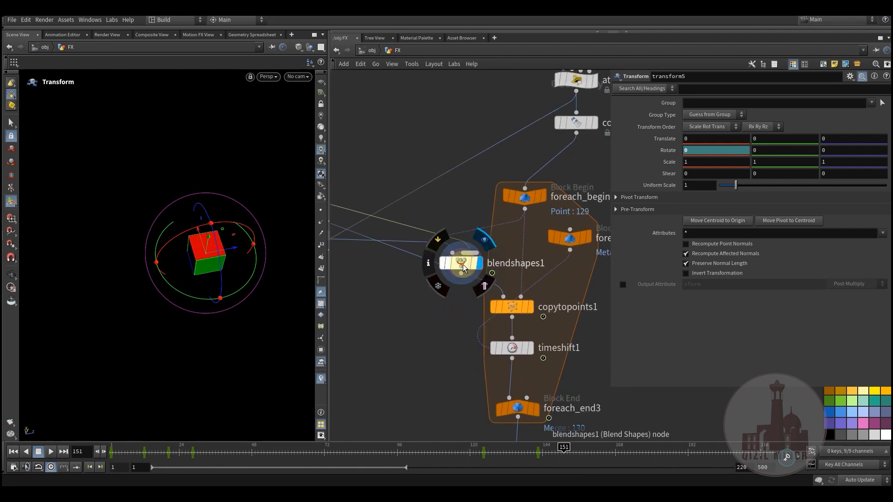
{"action": "left_click", "coordinate": [463, 264]}
{"action": "left_click_drag", "start_coordinate": [191, 458], "coordinate": [298, 458]}
{"action": "middle_click_drag", "start_coordinate": [426, 320], "coordinate": [405, 297]}
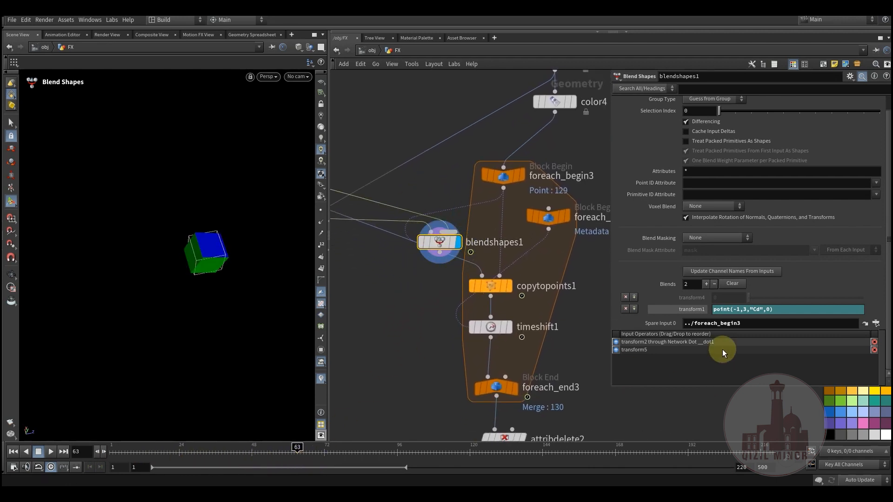
Step: Examine foreach_begin3, blendshapes1's point(-1,3,"Cd",0) blend weight and its Spare Input 0, and locate the option for adding a spare input
{"action": "left_click", "coordinate": [504, 181]}
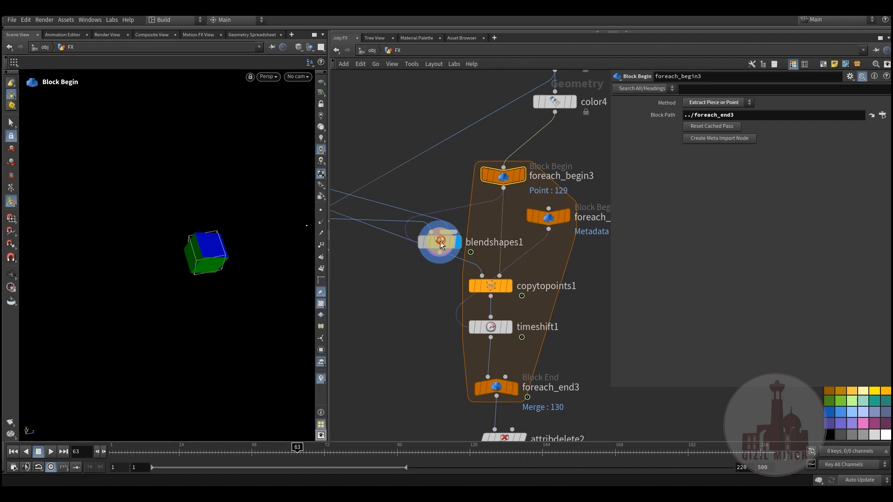
{"action": "left_click", "coordinate": [451, 251]}
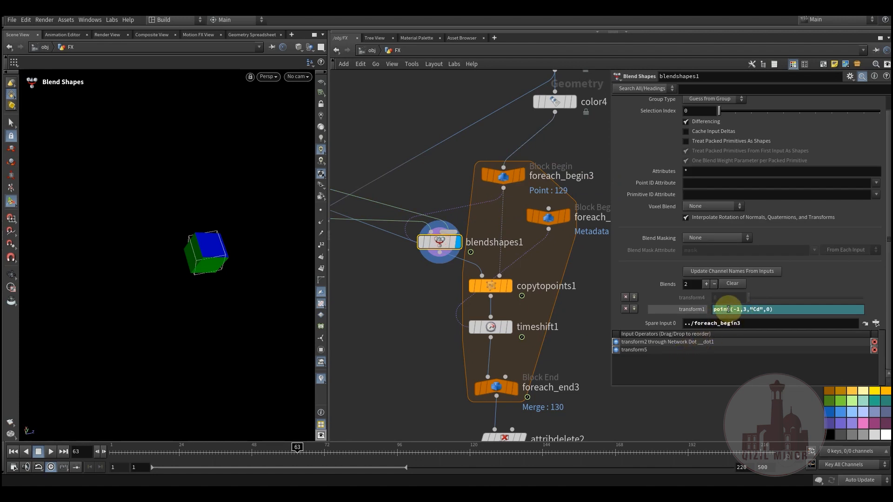
{"action": "left_click_drag", "start_coordinate": [743, 324], "coordinate": [644, 331]}
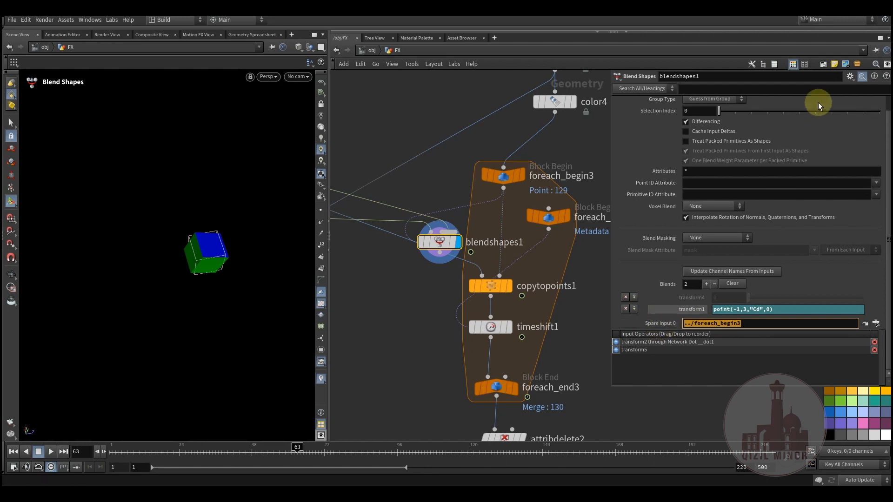
{"action": "left_click", "coordinate": [848, 78]}
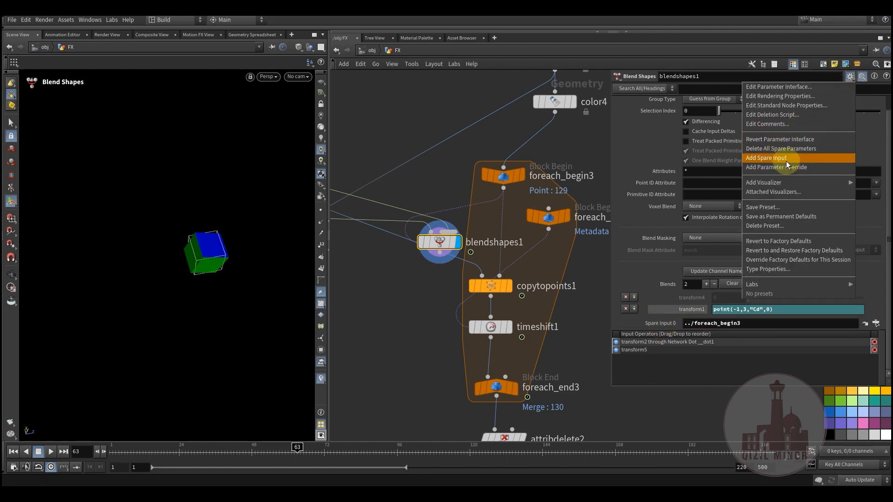
Step: Display color4 and qm_noiseRamp2 in turn to review their points and the settings that drive the blend weight
{"action": "left_click", "coordinate": [408, 290]}
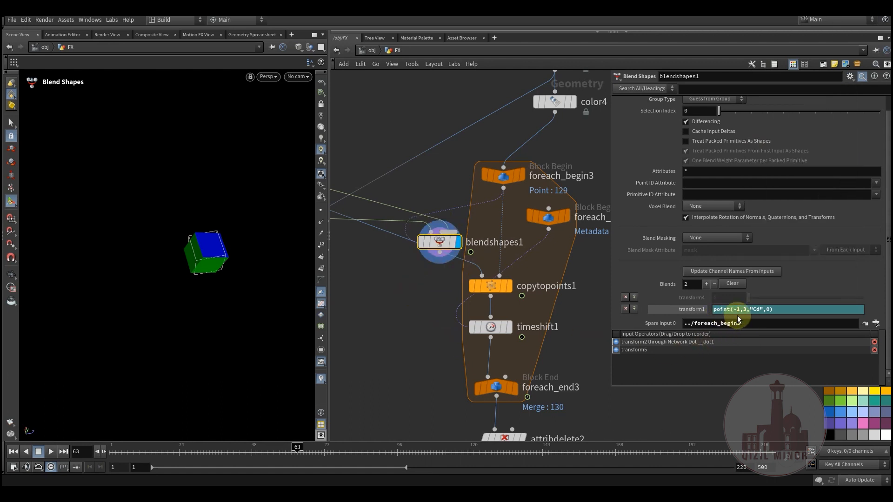
{"action": "middle_click_drag", "start_coordinate": [547, 146], "coordinate": [502, 254]}
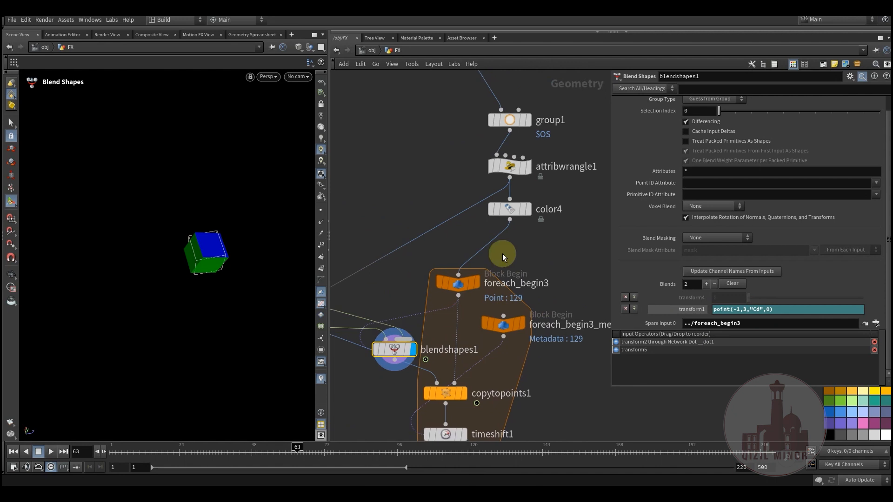
{"action": "left_click", "coordinate": [528, 212]}
{"action": "left_click", "coordinate": [512, 209]}
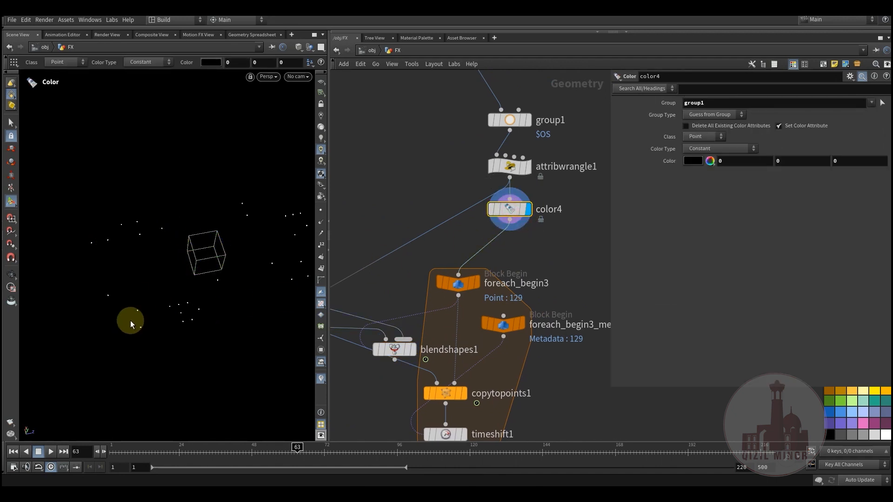
{"action": "middle_click_drag", "start_coordinate": [452, 105], "coordinate": [442, 291]}
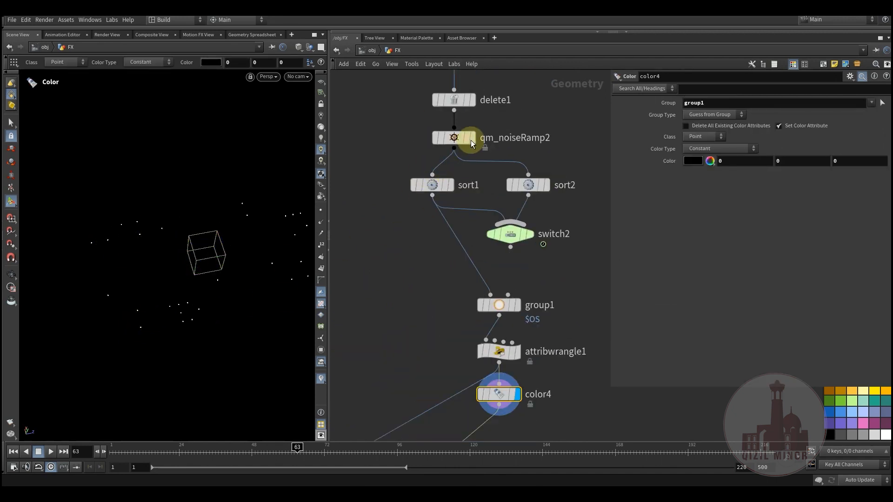
{"action": "left_click", "coordinate": [470, 139]}
{"action": "left_click", "coordinate": [455, 138]}
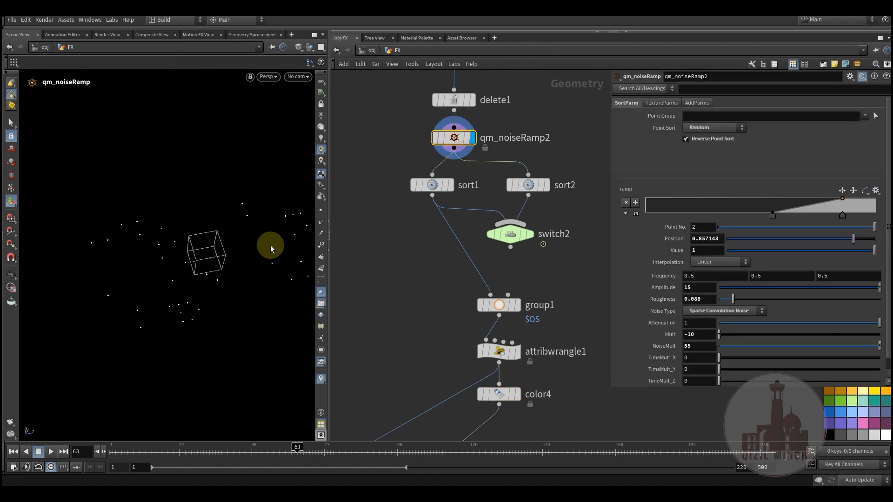
Step: Connect blendshapes1's output to the first input of copytopoints1 so it becomes part of the for-each block
{"action": "middle_click_drag", "start_coordinate": [404, 358], "coordinate": [402, 329]}
{"action": "left_click", "coordinate": [390, 316]}
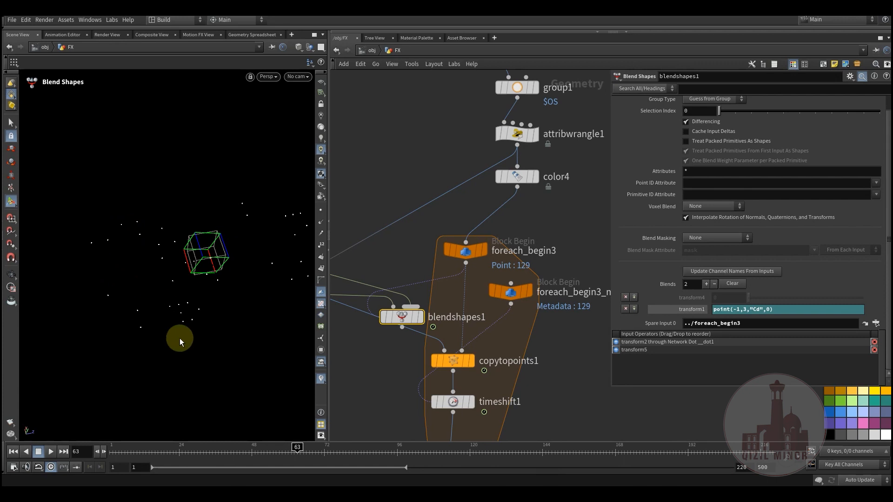
{"action": "middle_click_drag", "start_coordinate": [386, 358], "coordinate": [393, 312]}
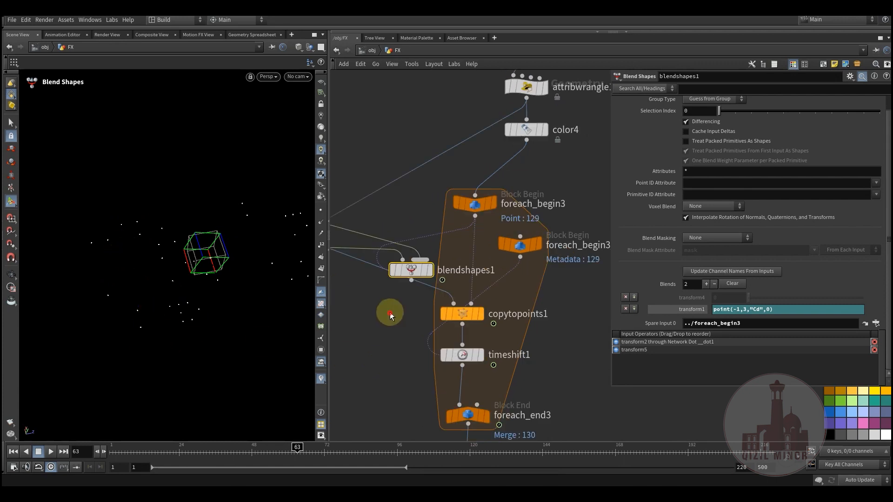
{"action": "left_click", "coordinate": [411, 283]}
{"action": "left_click", "coordinate": [439, 305]}
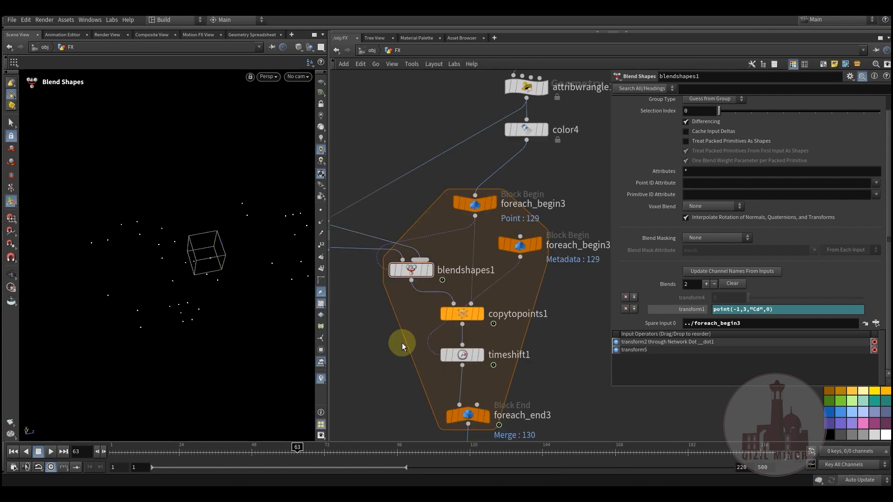
Step: Display attribdelete2 below foreach_end3 and scrub between frames 36 and 76 to review the panel transition
{"action": "middle_click_drag", "start_coordinate": [389, 399], "coordinate": [372, 292]}
{"action": "left_click", "coordinate": [486, 342]}
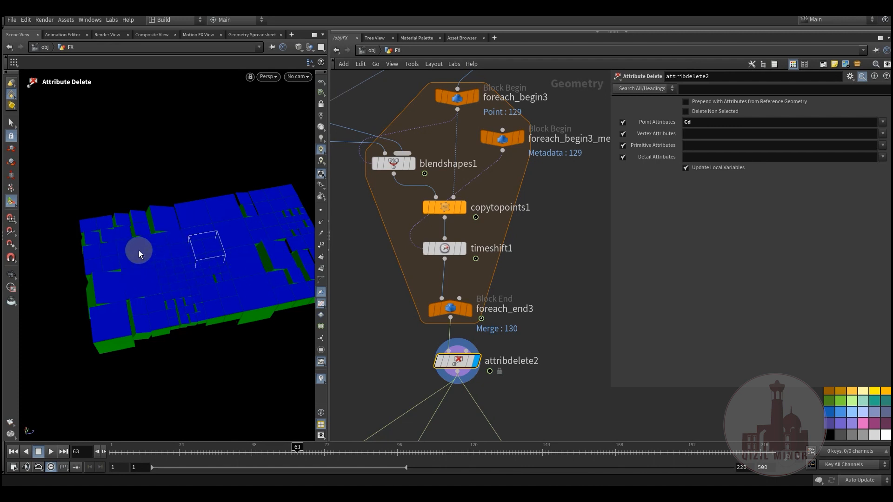
{"action": "left_click_drag", "start_coordinate": [200, 453], "coordinate": [214, 468]}
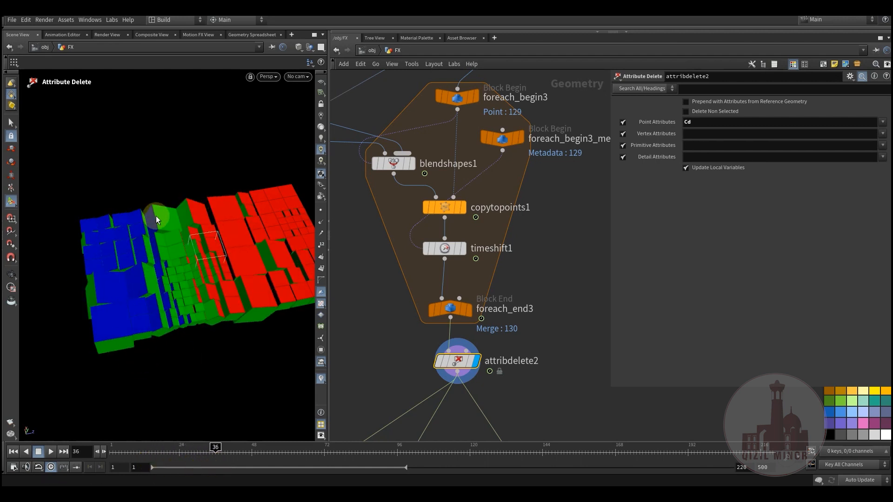
{"action": "left_click_drag", "start_coordinate": [219, 450], "coordinate": [312, 464]}
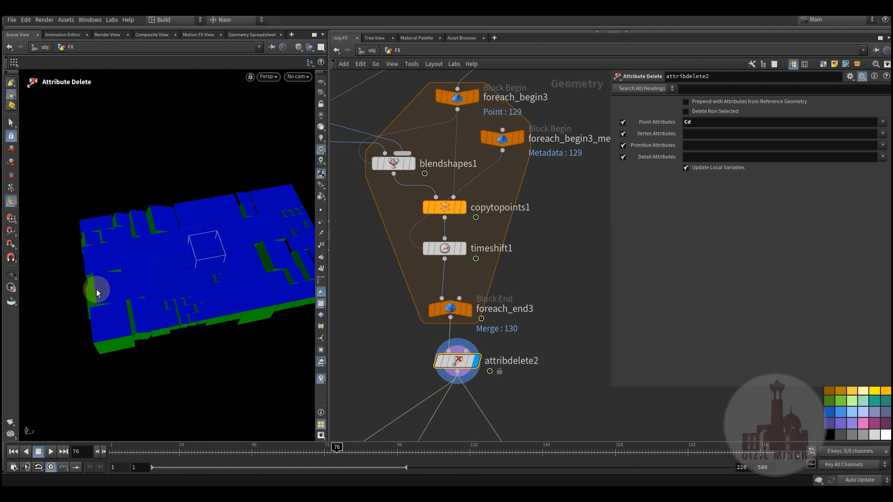
{"action": "left_click_drag", "start_coordinate": [334, 448], "coordinate": [328, 474]}
Step: Look through cam1 and scrub the timeline to frame 78 to check the transition from the camera
{"action": "left_click", "coordinate": [296, 77]}
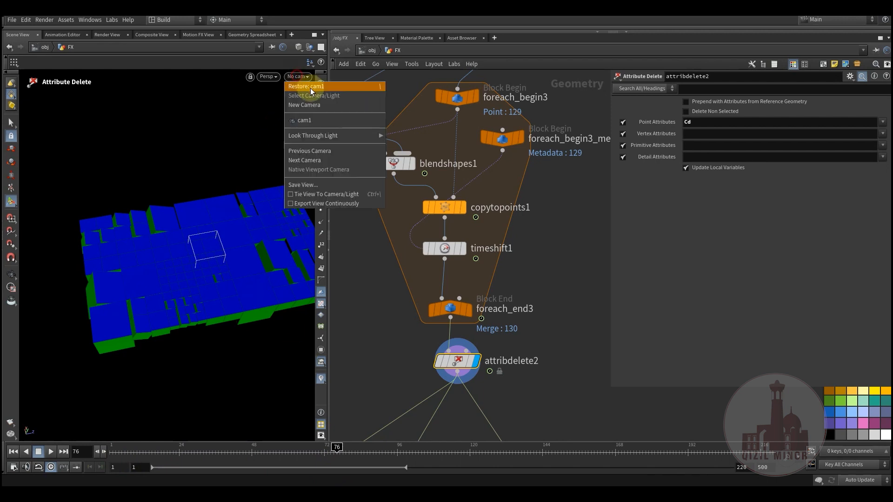
{"action": "left_click", "coordinate": [318, 122]}
{"action": "left_click_drag", "start_coordinate": [219, 448], "coordinate": [309, 452]}
Step: Select blendshapes1 to revisit its settings and scrub the timeline to frame 161
{"action": "mouse_move", "coordinate": [394, 159]}
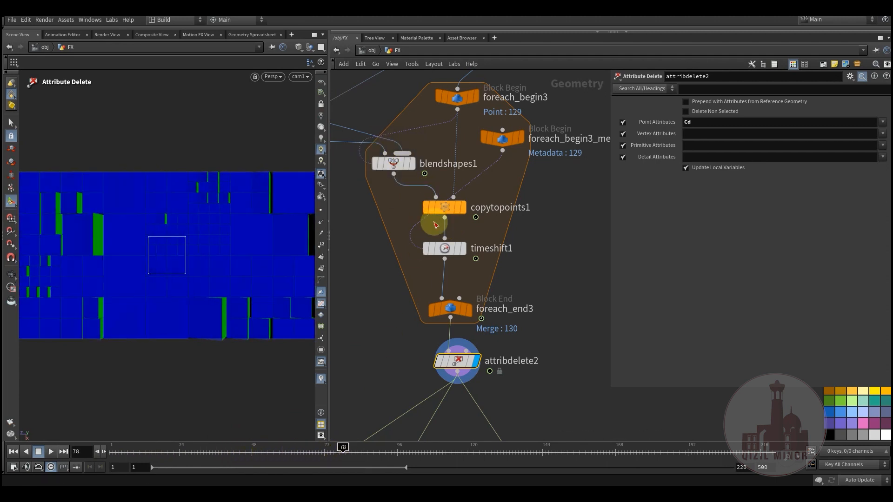
{"action": "middle_click_drag", "start_coordinate": [377, 323], "coordinate": [397, 472]}
{"action": "middle_click_drag", "start_coordinate": [418, 199], "coordinate": [464, 207]}
{"action": "middle_click_drag", "start_coordinate": [406, 225], "coordinate": [416, 253]}
{"action": "mouse_move", "coordinate": [440, 144]}
{"action": "middle_click_drag", "start_coordinate": [400, 346], "coordinate": [426, 105]}
{"action": "left_click", "coordinate": [409, 272]}
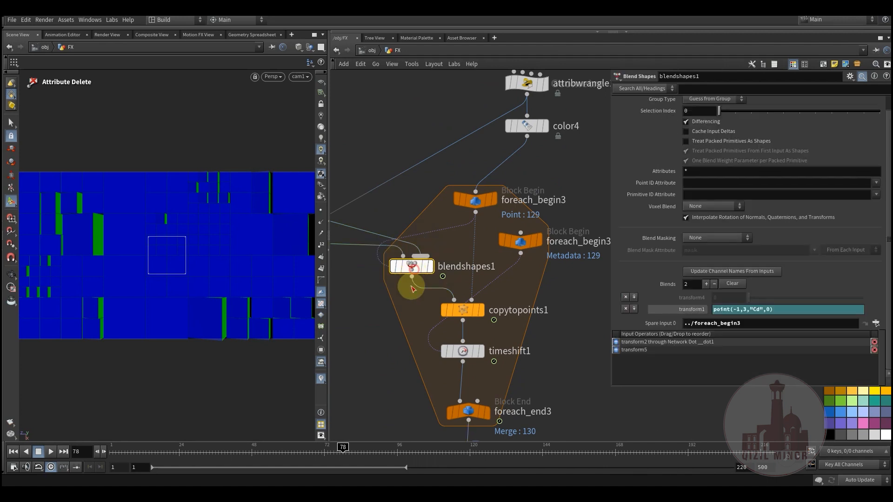
{"action": "middle_click_drag", "start_coordinate": [388, 376], "coordinate": [393, 283]}
{"action": "left_click_drag", "start_coordinate": [190, 449], "coordinate": [594, 483]}
Step: Select all six nodes of the for-each block, survey the branches below attribdelete2, and inspect the panel from an oblique angle
{"action": "scroll", "coordinate": [472, 406], "scroll_direction": "down", "scroll_amount": 10}
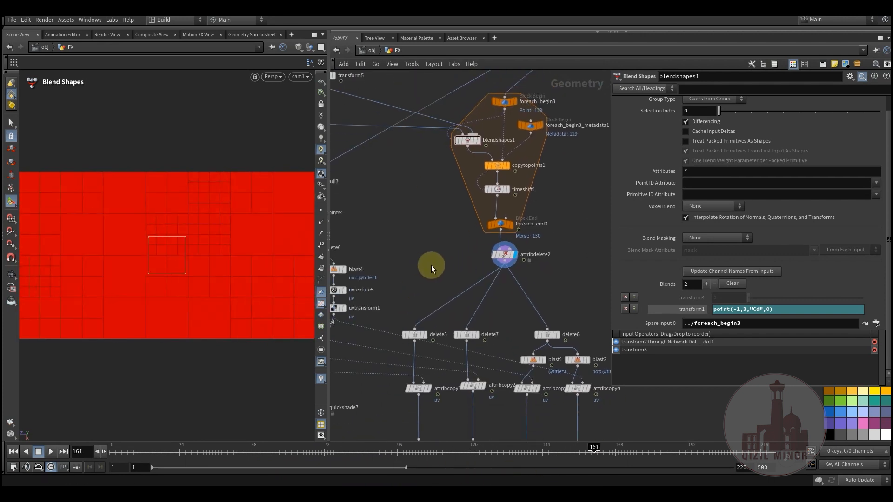
{"action": "left_click_drag", "start_coordinate": [556, 145], "coordinate": [434, 264]}
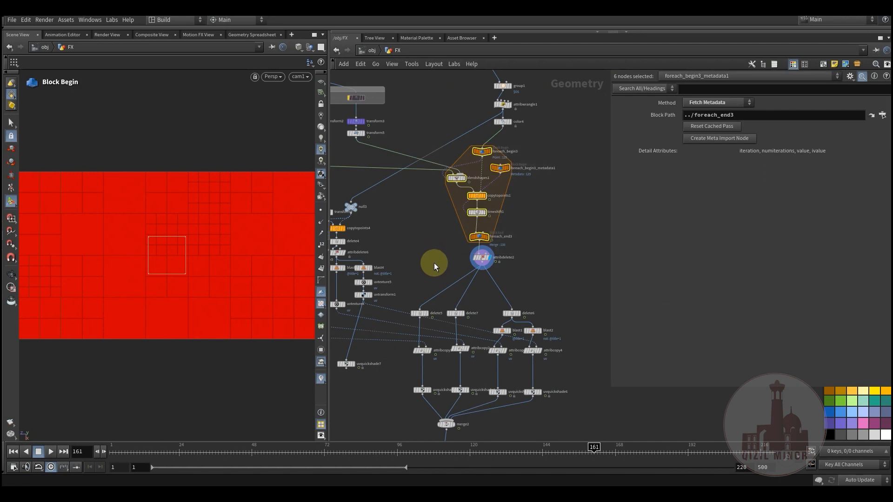
{"action": "middle_click_drag", "start_coordinate": [435, 270], "coordinate": [480, 254]}
{"action": "middle_click_drag", "start_coordinate": [515, 349], "coordinate": [504, 256]}
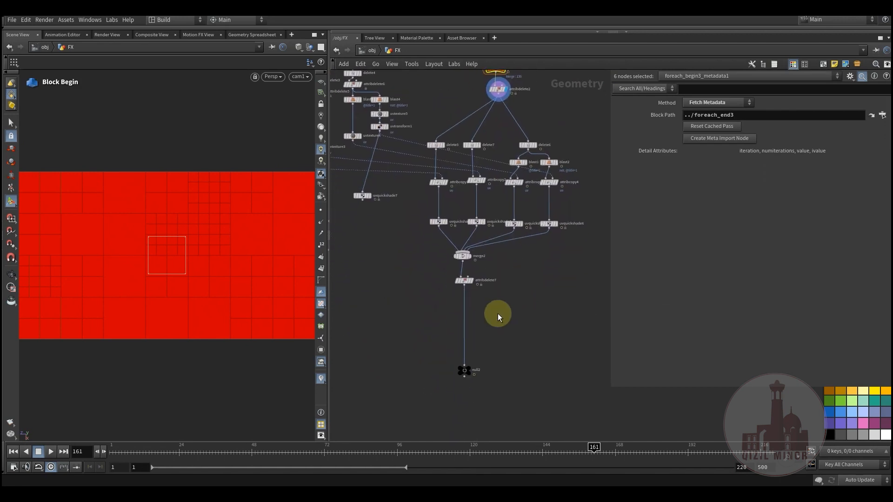
{"action": "middle_click_drag", "start_coordinate": [504, 291], "coordinate": [481, 346]}
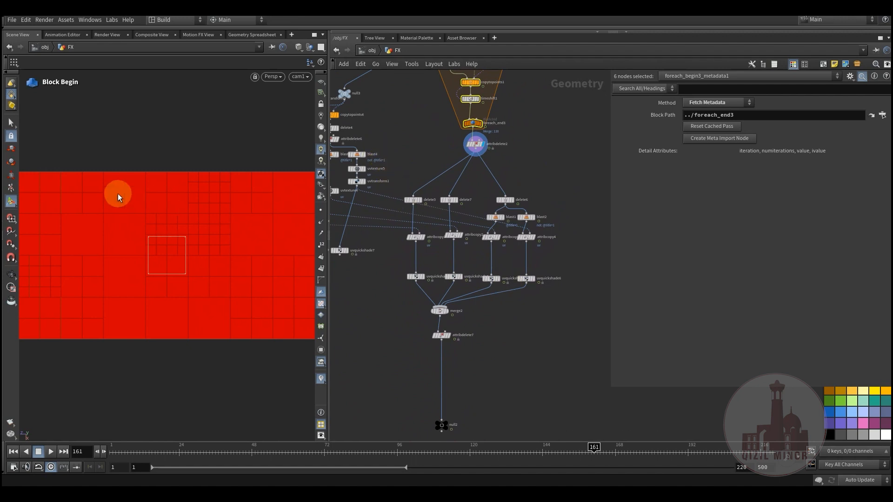
{"action": "left_click_drag", "start_coordinate": [211, 312], "coordinate": [123, 234]}
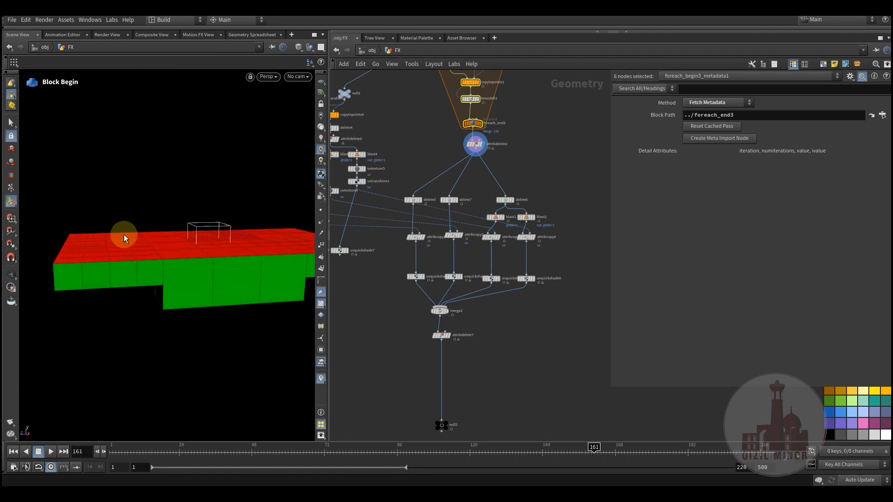
{"action": "left_click_drag", "start_coordinate": [174, 305], "coordinate": [175, 252]}
Step: Follow the network to the null4 branches and display copytopoints3 with its parameters
{"action": "middle_click_drag", "start_coordinate": [363, 282], "coordinate": [419, 355]}
{"action": "middle_click_drag", "start_coordinate": [462, 203], "coordinate": [507, 318]}
{"action": "middle_click_drag", "start_coordinate": [574, 207], "coordinate": [545, 226]}
{"action": "scroll", "coordinate": [562, 205], "scroll_direction": "up", "scroll_amount": 3}
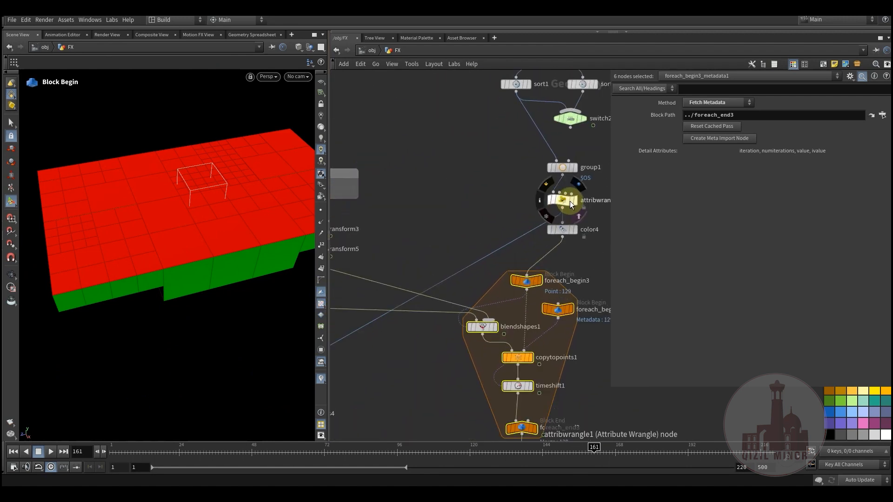
{"action": "middle_click_drag", "start_coordinate": [363, 384], "coordinate": [578, 229]}
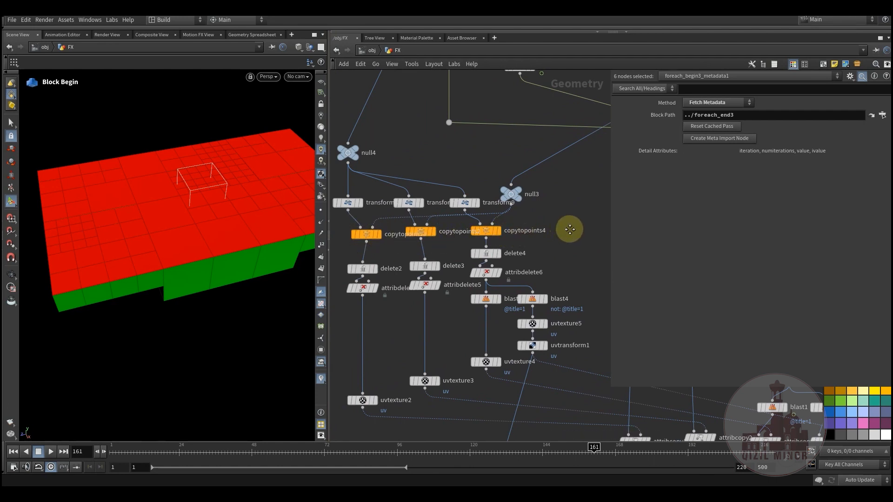
{"action": "middle_click_drag", "start_coordinate": [390, 164], "coordinate": [441, 185]}
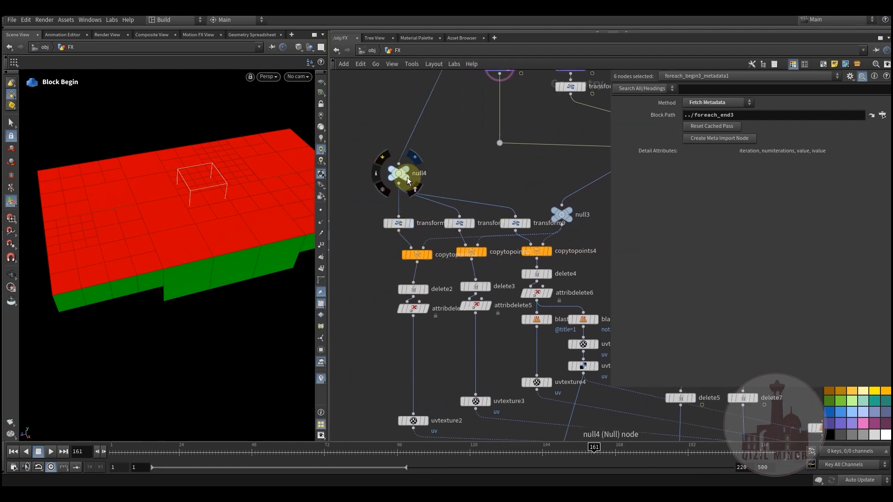
{"action": "left_click", "coordinate": [411, 224]}
{"action": "left_click", "coordinate": [430, 255]}
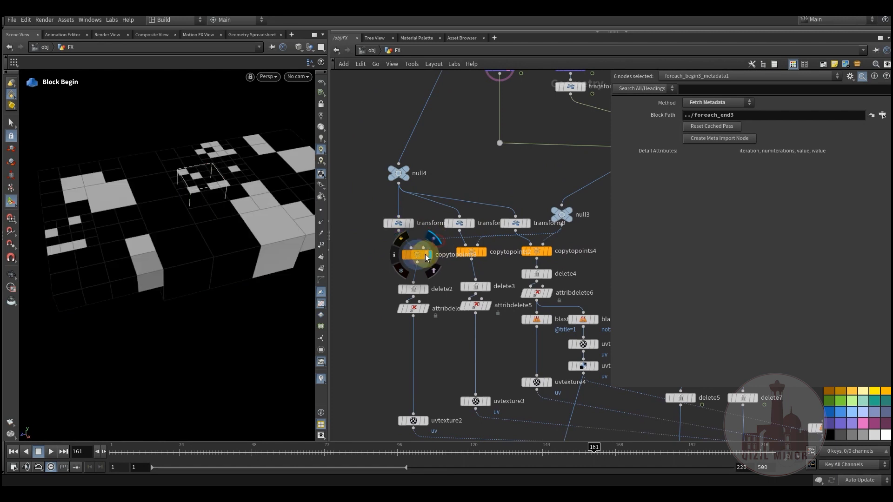
{"action": "left_click", "coordinate": [423, 255]}
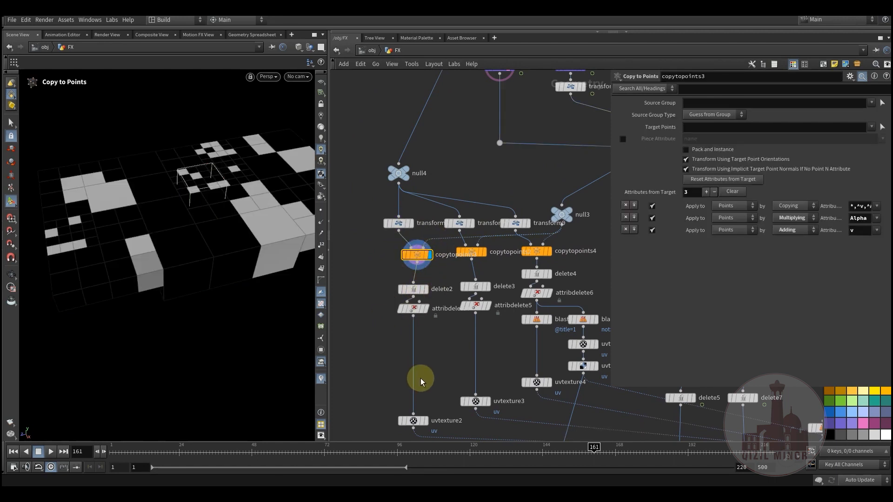
Step: Display delete2 with its parameters and move it up closer beneath copytopoints3
{"action": "middle_click_drag", "start_coordinate": [420, 379], "coordinate": [422, 363]}
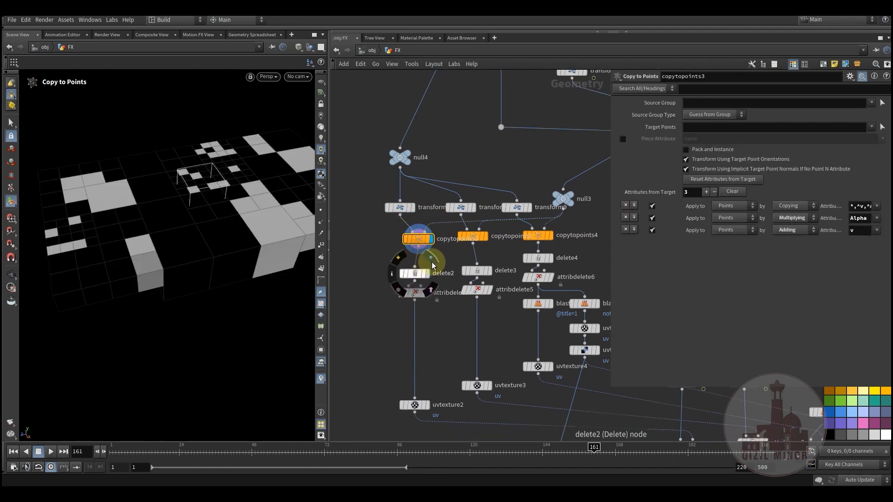
{"action": "left_click", "coordinate": [427, 273]}
{"action": "left_click_drag", "start_coordinate": [418, 274], "coordinate": [415, 262]}
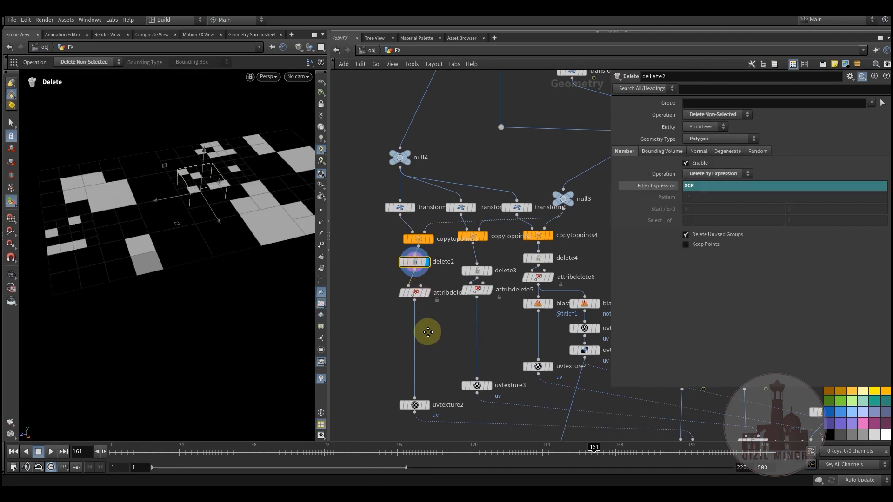
Step: Duplicate attribdelete2 and insert the copy on the wire feeding null3
{"action": "middle_click_drag", "start_coordinate": [428, 332], "coordinate": [448, 355]}
{"action": "middle_click_drag", "start_coordinate": [391, 328], "coordinate": [345, 353]}
{"action": "scroll", "coordinate": [407, 346], "scroll_direction": "down", "scroll_amount": 3}
{"action": "middle_click_drag", "start_coordinate": [521, 304], "coordinate": [408, 264]}
{"action": "left_click_drag", "start_coordinate": [545, 301], "coordinate": [443, 252], "text": "alt"}
{"action": "middle_click_drag", "start_coordinate": [436, 270], "coordinate": [489, 308]}
{"action": "scroll", "coordinate": [491, 301], "scroll_direction": "up", "scroll_amount": 2}
{"action": "left_click_drag", "start_coordinate": [498, 281], "coordinate": [437, 232]}
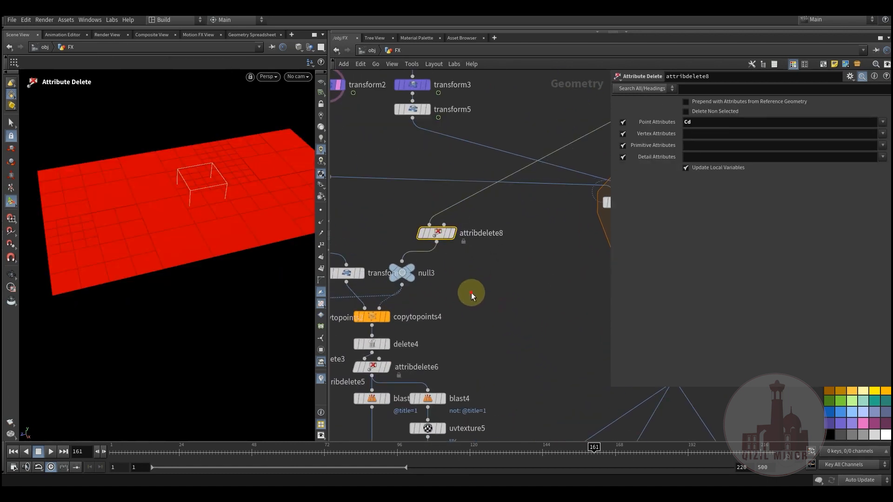
Step: Check the Point Attributes entry of attribdelete8 and place the node directly above null3
{"action": "left_click", "coordinate": [682, 123]}
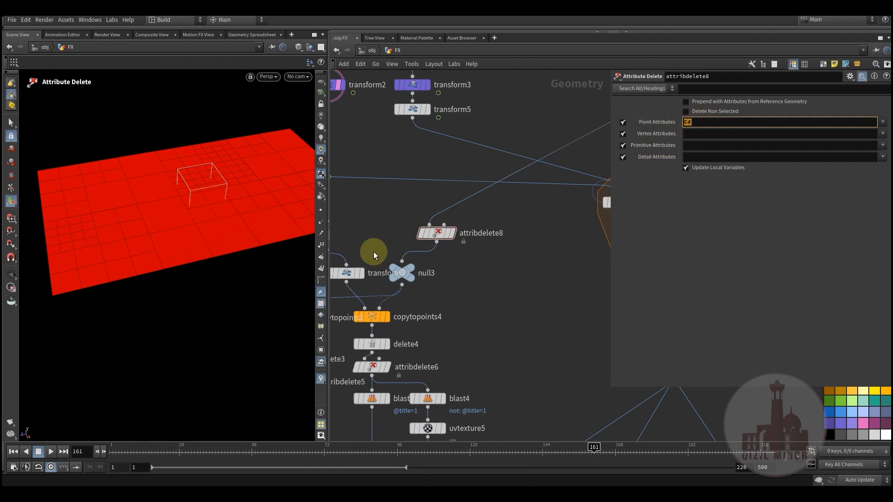
{"action": "middle_click_drag", "start_coordinate": [470, 278], "coordinate": [534, 272]}
{"action": "left_click_drag", "start_coordinate": [503, 227], "coordinate": [465, 230]}
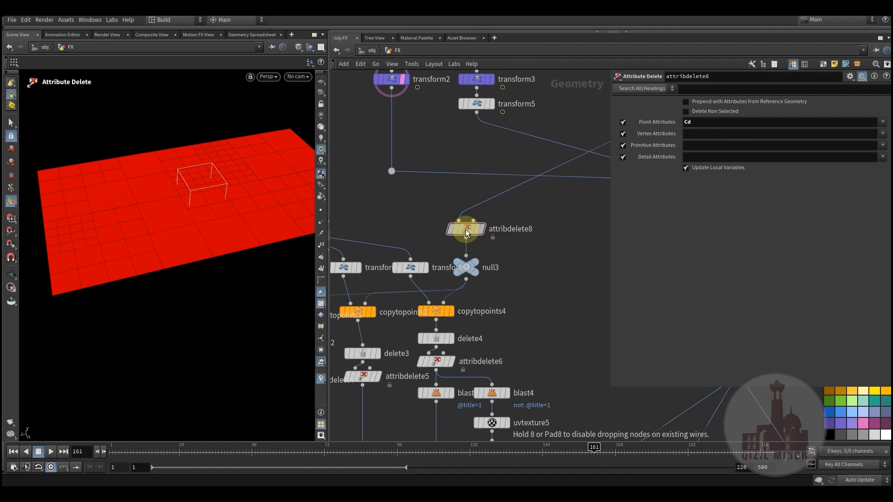
Step: Display copytopoints3, review transform8's parameters, and display delete2 to examine the faces it keeps
{"action": "middle_click_drag", "start_coordinate": [439, 287], "coordinate": [574, 239]}
{"action": "scroll", "coordinate": [511, 251], "scroll_direction": "down", "scroll_amount": 2}
{"action": "scroll", "coordinate": [460, 258], "scroll_direction": "up", "scroll_amount": 3}
{"action": "left_click", "coordinate": [460, 270]}
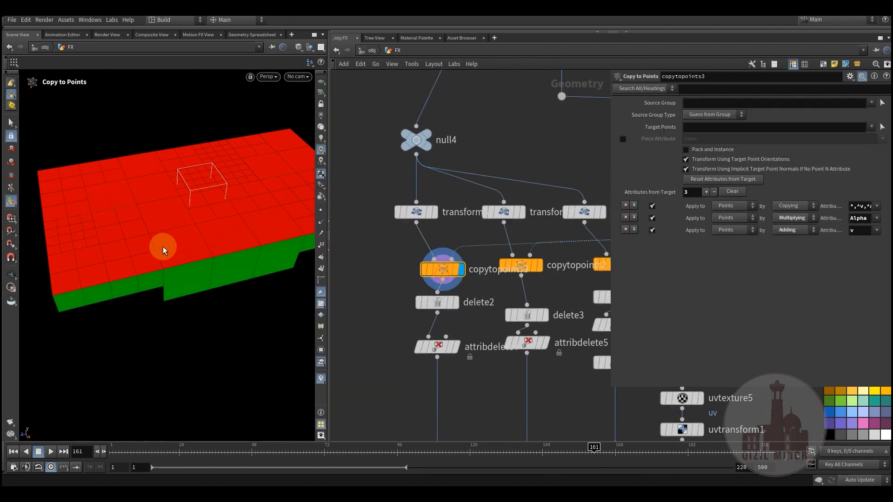
{"action": "left_click", "coordinate": [417, 211]}
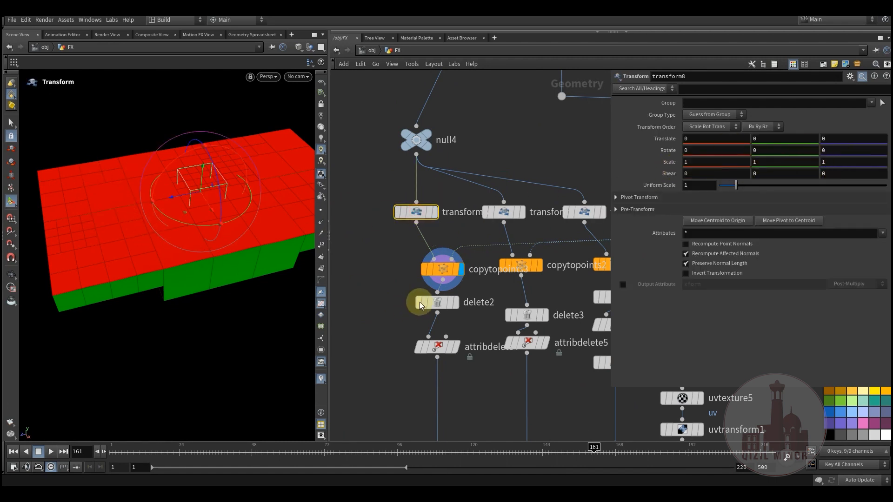
{"action": "left_click", "coordinate": [458, 304]}
{"action": "left_click", "coordinate": [439, 304]}
Step: Display attribdelete4 and uvtexture2 in turn to examine the attributes removed and the orthographic Y Axis UV projection
{"action": "middle_click_drag", "start_coordinate": [409, 348], "coordinate": [404, 280]}
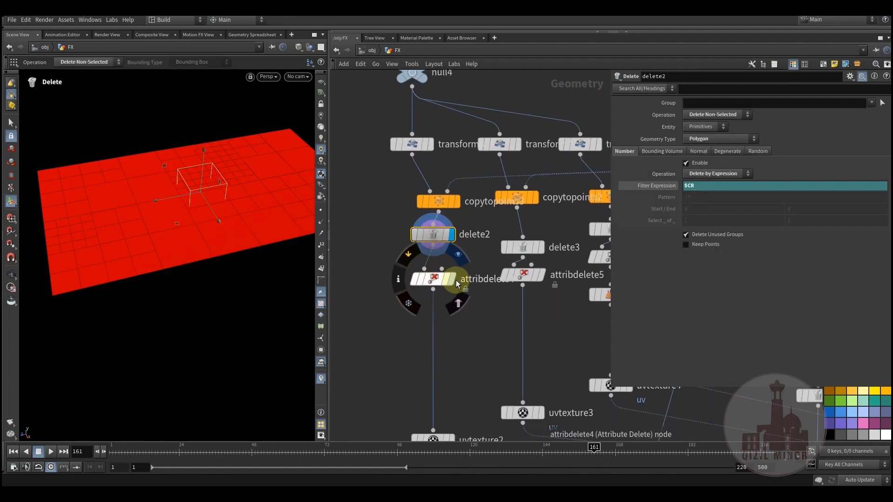
{"action": "left_click", "coordinate": [458, 257]}
{"action": "left_click", "coordinate": [433, 279]}
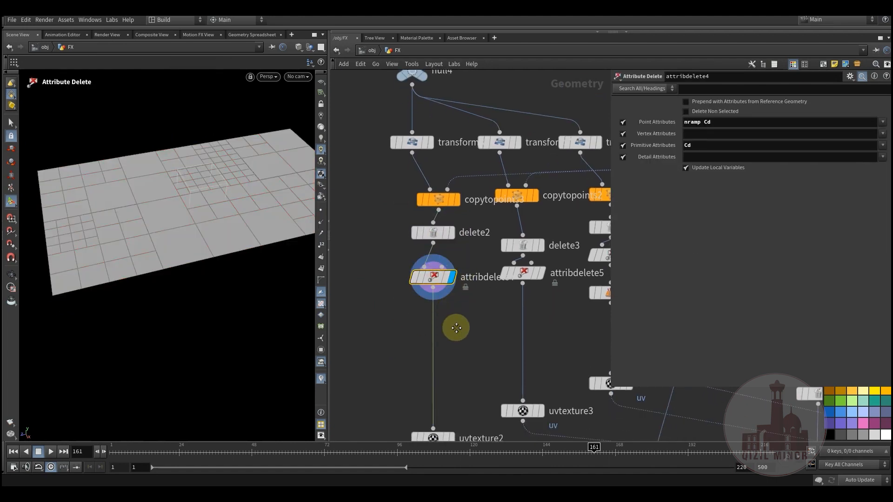
{"action": "middle_click_drag", "start_coordinate": [454, 325], "coordinate": [455, 237]}
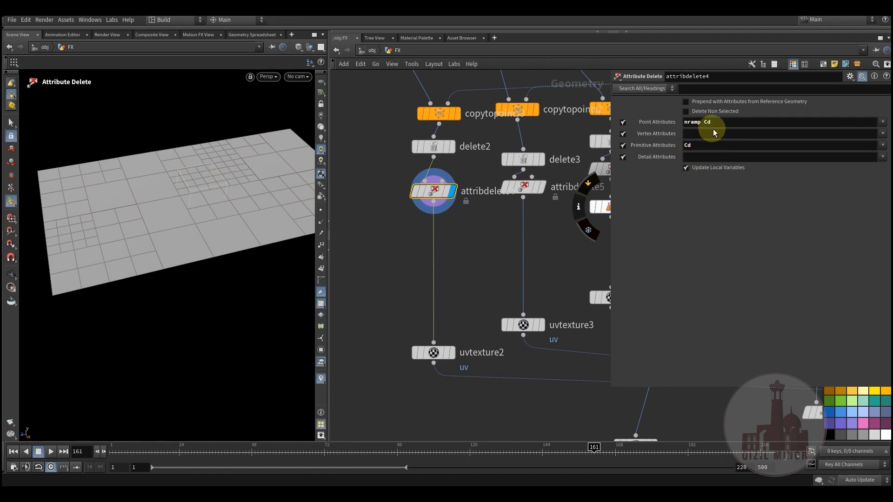
{"action": "left_click", "coordinate": [453, 353]}
{"action": "left_click", "coordinate": [434, 352]}
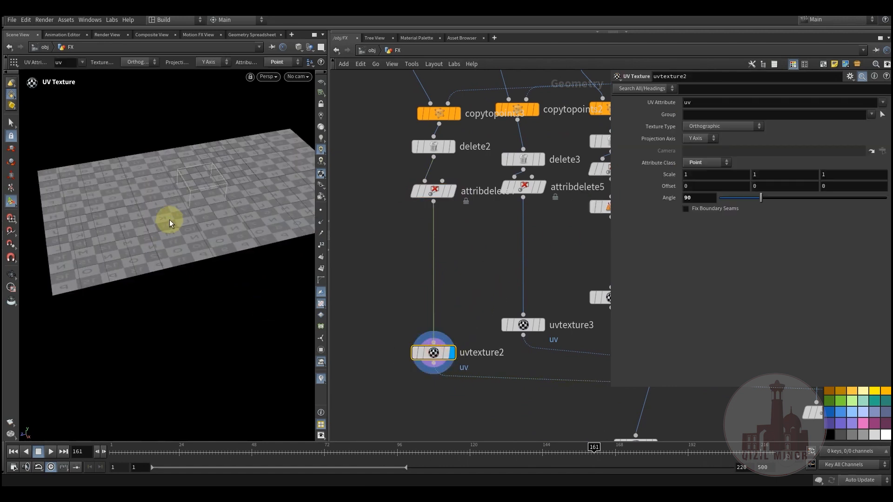
Step: Place uvquickshade7 below uvtexture2, wire uvtexture2's output into it, and display it to preview the texture
{"action": "middle_click_drag", "start_coordinate": [435, 252], "coordinate": [384, 160]}
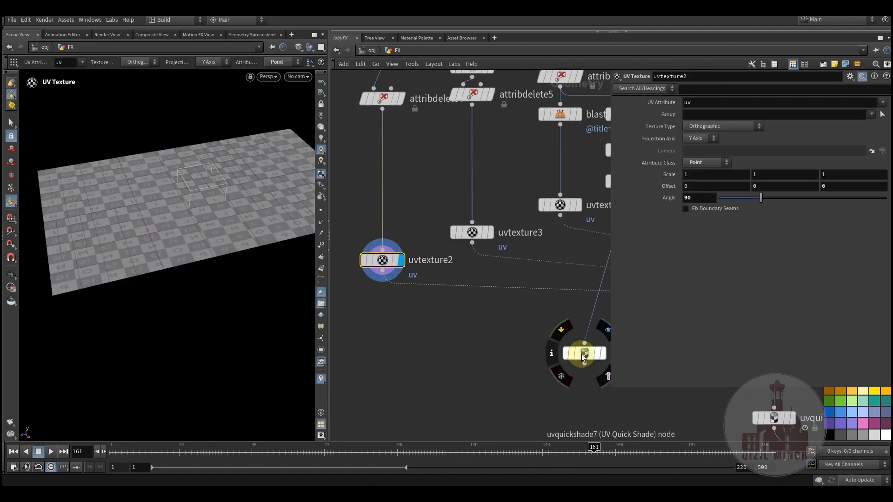
{"action": "left_click_drag", "start_coordinate": [584, 353], "coordinate": [389, 342]}
{"action": "left_click", "coordinate": [382, 271]}
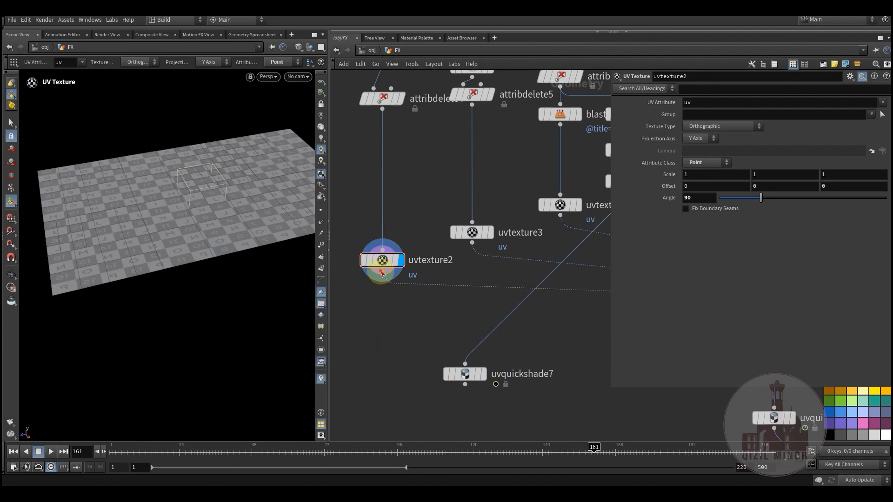
{"action": "left_click", "coordinate": [455, 370]}
{"action": "left_click", "coordinate": [496, 355]}
{"action": "left_click_drag", "start_coordinate": [173, 254], "coordinate": [205, 241], "text": "alt"}
Step: Display copytopoints2 and its source transform7 to examine the copied geometry and the transform's rotation
{"action": "middle_click_drag", "start_coordinate": [420, 189], "coordinate": [397, 329]}
{"action": "left_click", "coordinate": [466, 160]}
{"action": "left_click", "coordinate": [445, 160]}
{"action": "left_click_drag", "start_coordinate": [171, 219], "coordinate": [289, 215], "text": "alt"}
{"action": "left_click", "coordinate": [424, 103]}
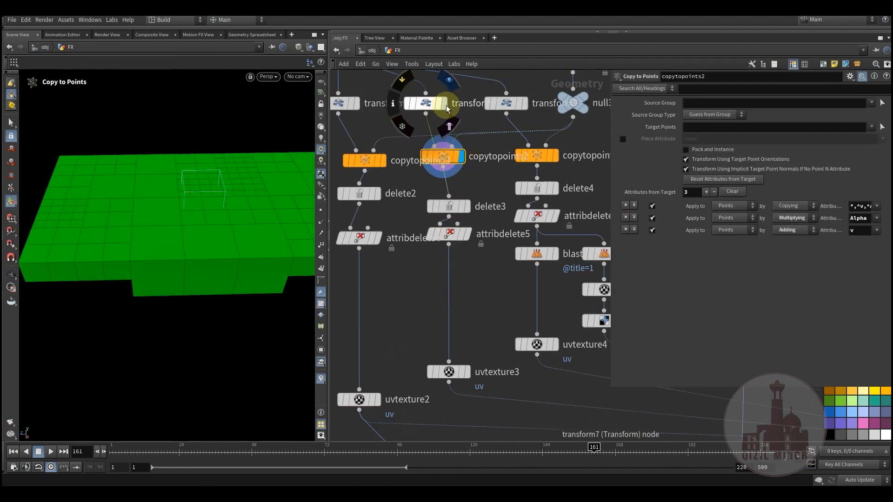
{"action": "left_click", "coordinate": [425, 103]}
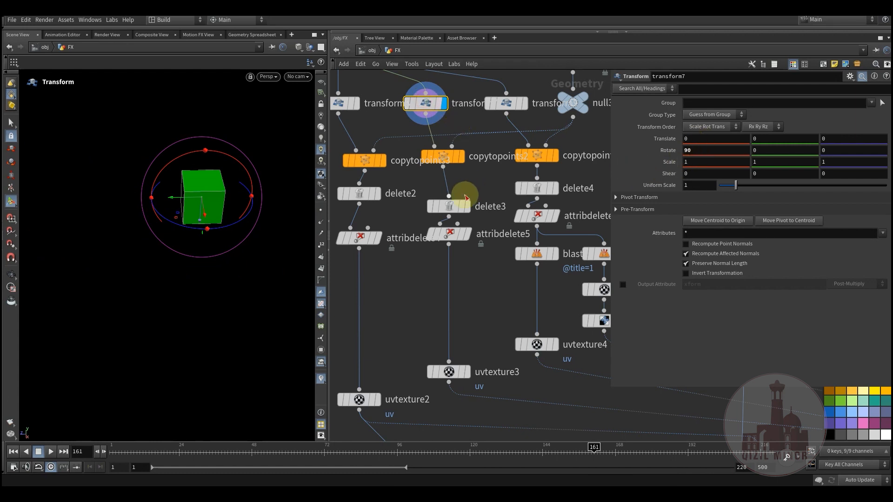
{"action": "left_click", "coordinate": [462, 156]}
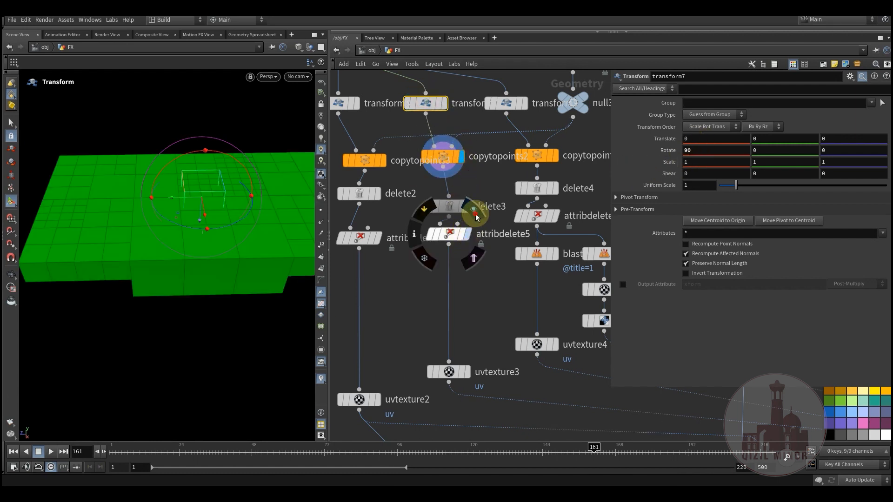
Step: Display attribdelete5 and uvtexture3 to examine the attributes removed and the UVs on the side faces
{"action": "left_click", "coordinate": [462, 235]}
{"action": "left_click", "coordinate": [450, 234]}
{"action": "middle_click_drag", "start_coordinate": [485, 313], "coordinate": [448, 266]}
{"action": "left_click", "coordinate": [463, 293]}
{"action": "left_click_drag", "start_coordinate": [267, 227], "coordinate": [224, 234], "text": "alt"}
Step: Display copytopoints4 and examine its parameters and the branch of nodes below it
{"action": "middle_click_drag", "start_coordinate": [447, 257], "coordinate": [405, 303]}
{"action": "left_click", "coordinate": [471, 186]}
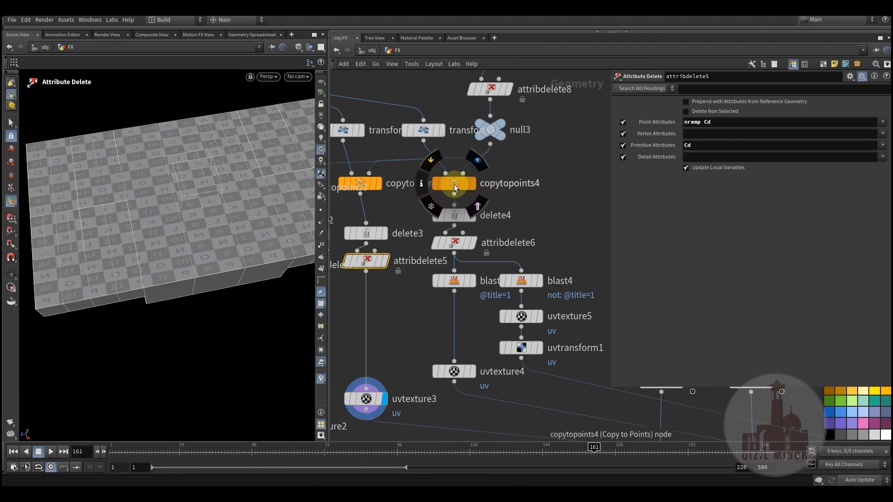
{"action": "left_click", "coordinate": [453, 184]}
{"action": "left_click", "coordinate": [473, 185]}
{"action": "middle_click_drag", "start_coordinate": [484, 289], "coordinate": [480, 213]}
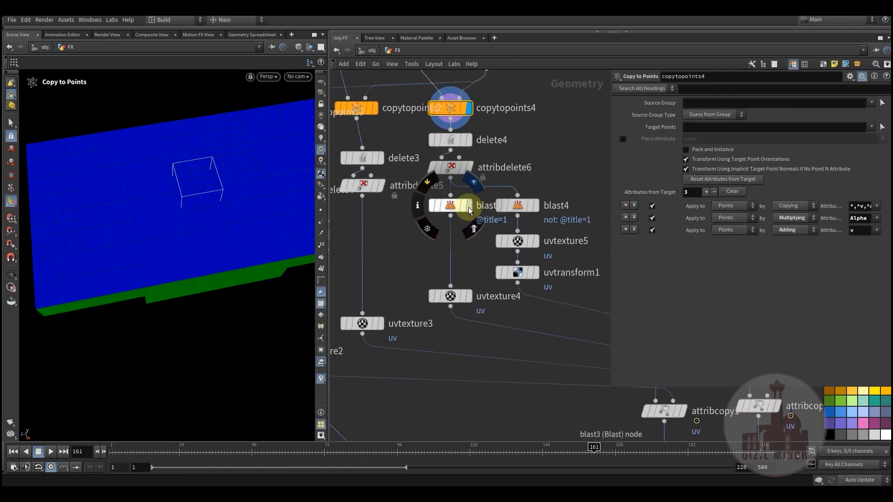
{"action": "middle_click_drag", "start_coordinate": [551, 137], "coordinate": [546, 203]}
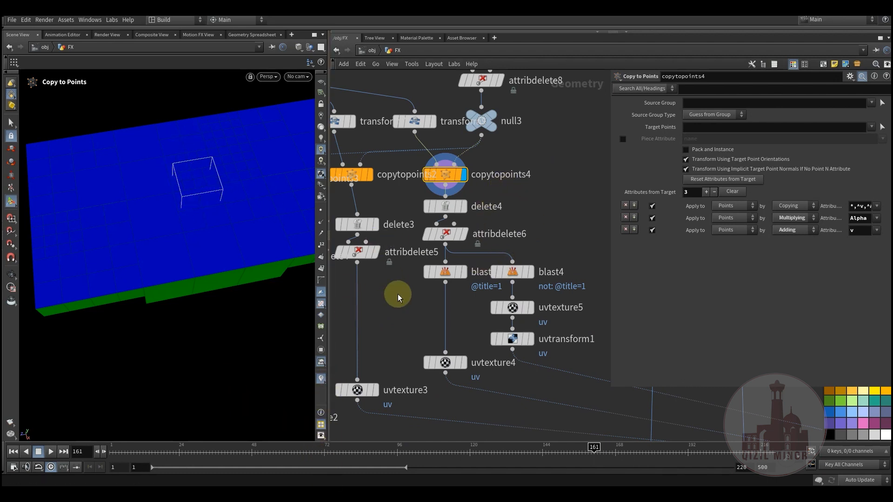
{"action": "middle_click_drag", "start_coordinate": [403, 306], "coordinate": [381, 293]}
Step: Display delete4 and attribdelete6 to examine the filter expression and the attributes removed on the third branch
{"action": "left_click", "coordinate": [440, 195]}
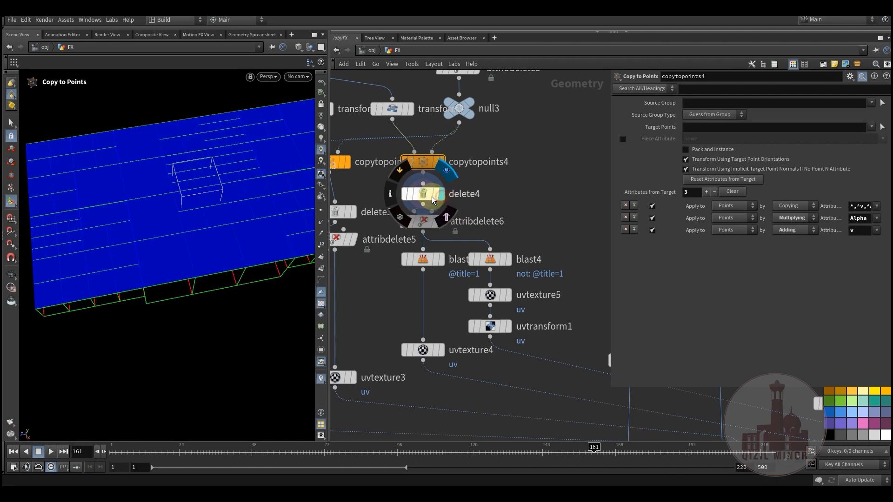
{"action": "middle_click_drag", "start_coordinate": [534, 193], "coordinate": [549, 210]}
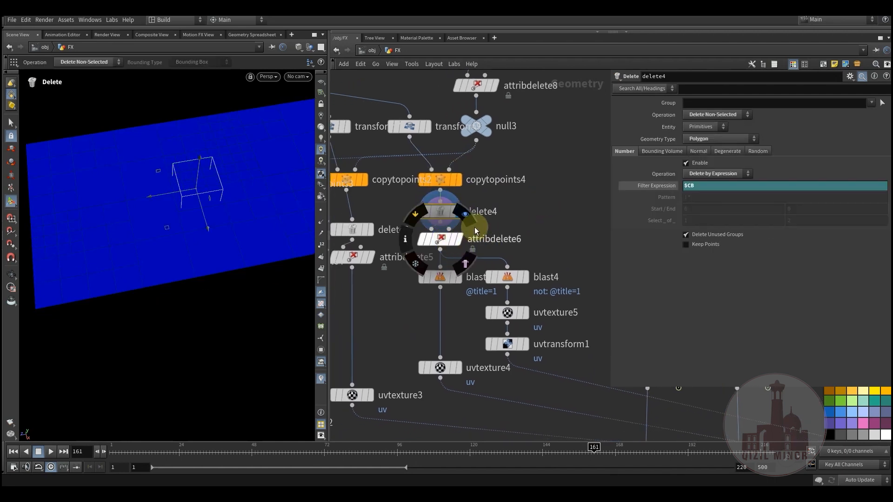
{"action": "left_click", "coordinate": [450, 240]}
{"action": "left_click", "coordinate": [440, 239]}
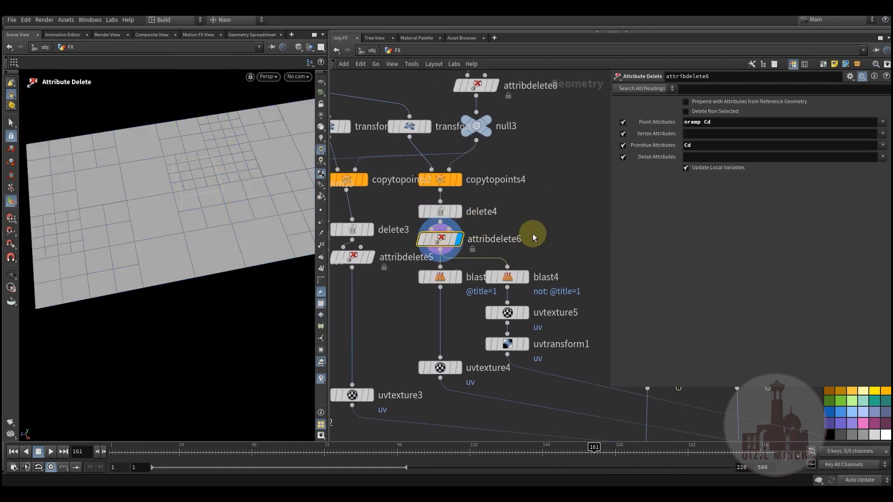
Step: Display blast3 and blast4 in turn to compare which panels each one keeps
{"action": "middle_click_drag", "start_coordinate": [532, 235], "coordinate": [535, 197]}
{"action": "mouse_move", "coordinate": [457, 239]}
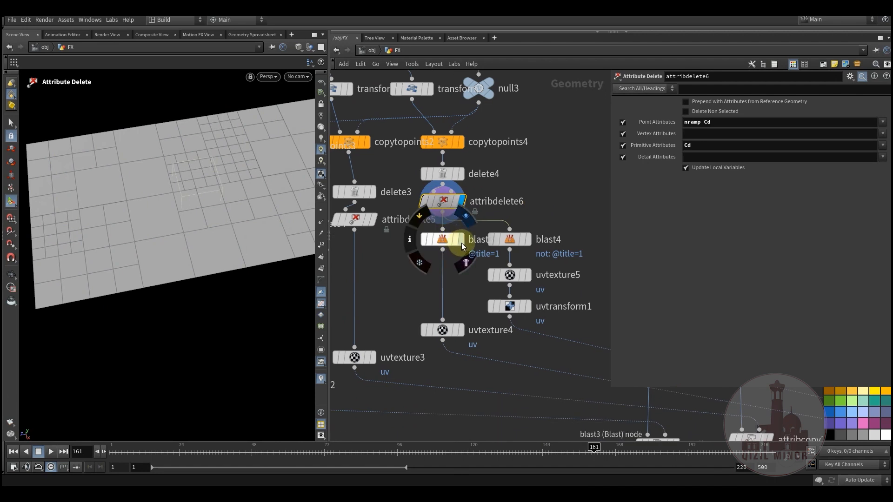
{"action": "left_click", "coordinate": [461, 243]}
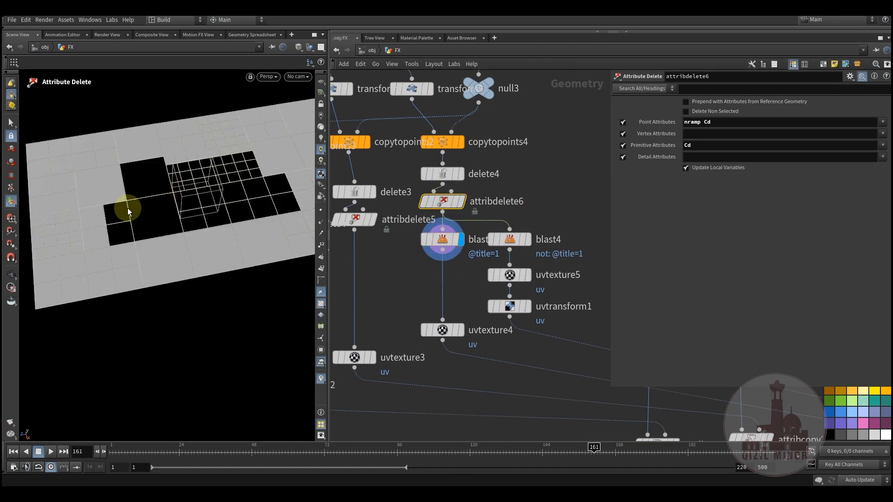
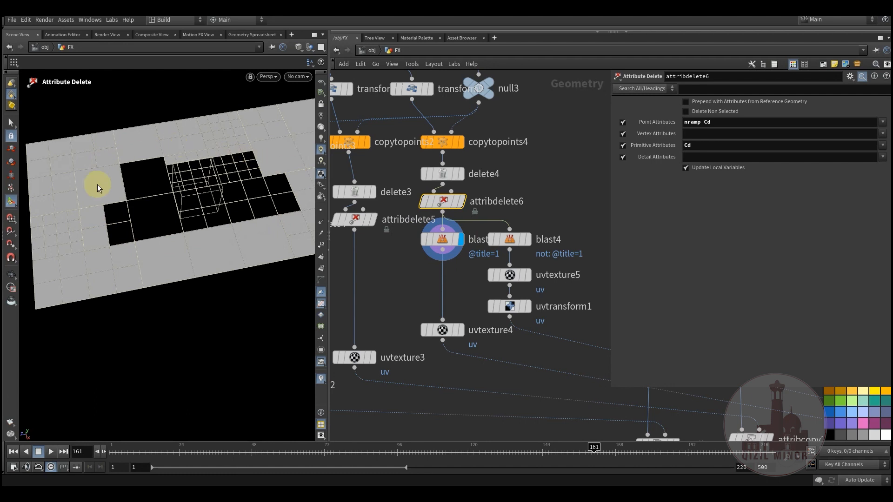
{"action": "left_click", "coordinate": [529, 243]}
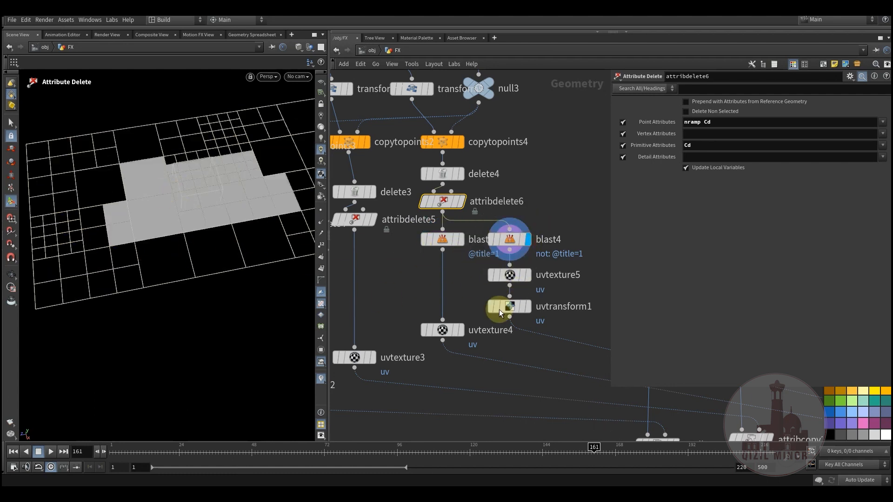
Step: Rewire uvquickshade7 to take uvtexture4's output and place it below that node
{"action": "middle_click_drag", "start_coordinate": [418, 440], "coordinate": [481, 301]}
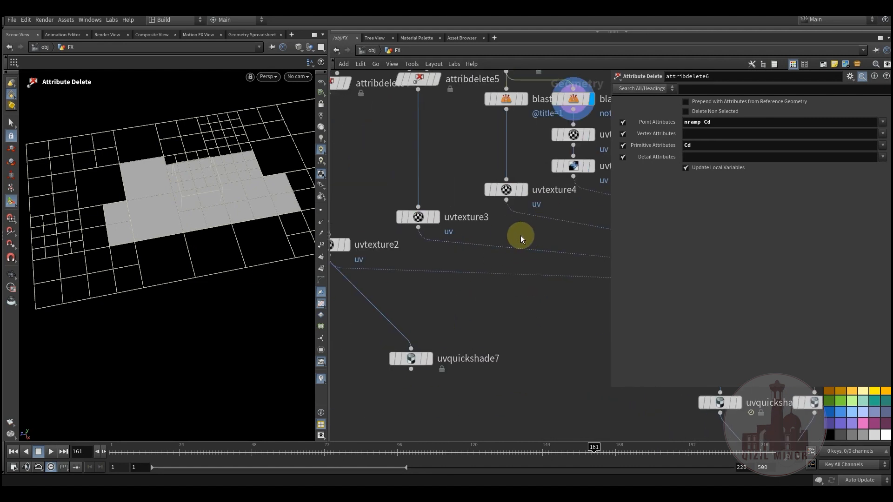
{"action": "left_click", "coordinate": [506, 199]}
{"action": "left_click", "coordinate": [411, 348]}
{"action": "left_click_drag", "start_coordinate": [405, 357], "coordinate": [463, 334]}
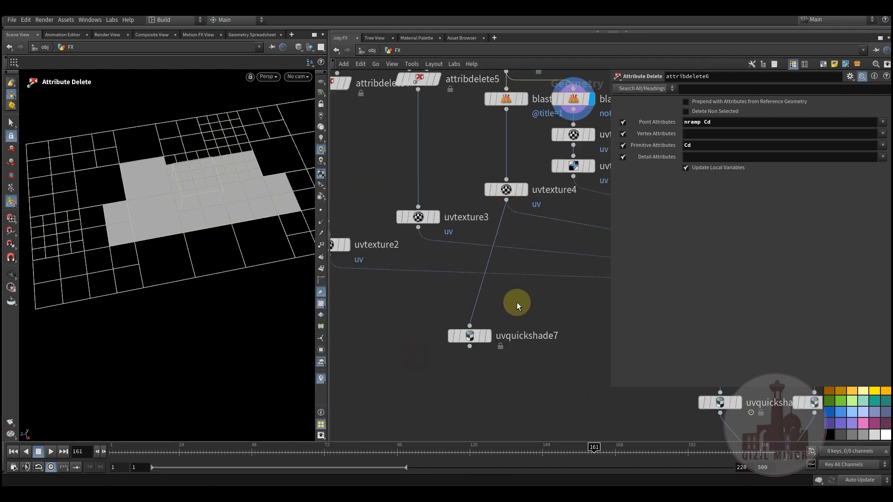
Step: Display blast3 and examine its Group expression and Group Type
{"action": "middle_click_drag", "start_coordinate": [486, 123], "coordinate": [439, 191]}
{"action": "left_click", "coordinate": [478, 169]}
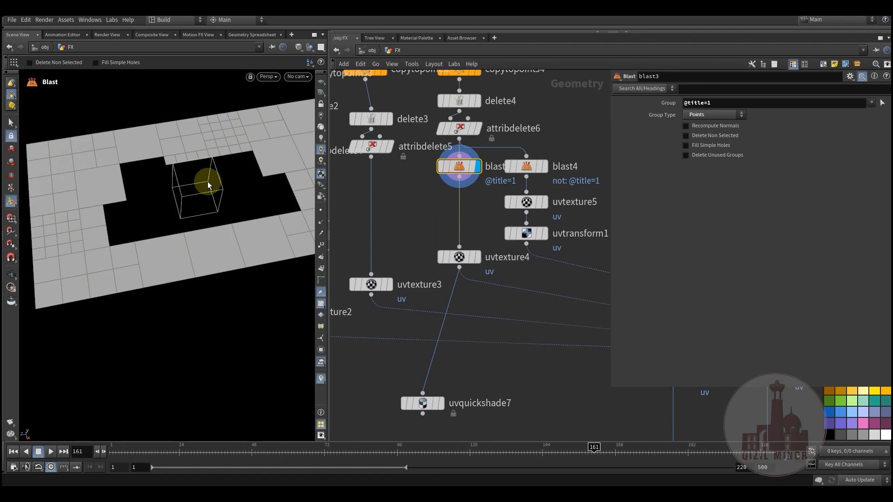
{"action": "left_click_drag", "start_coordinate": [717, 105], "coordinate": [670, 110]}
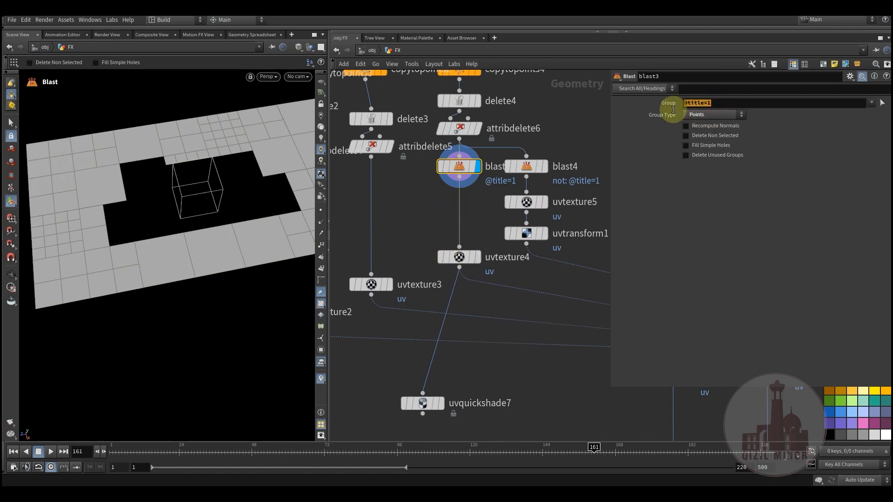
{"action": "middle_click_drag", "start_coordinate": [551, 140], "coordinate": [514, 198]}
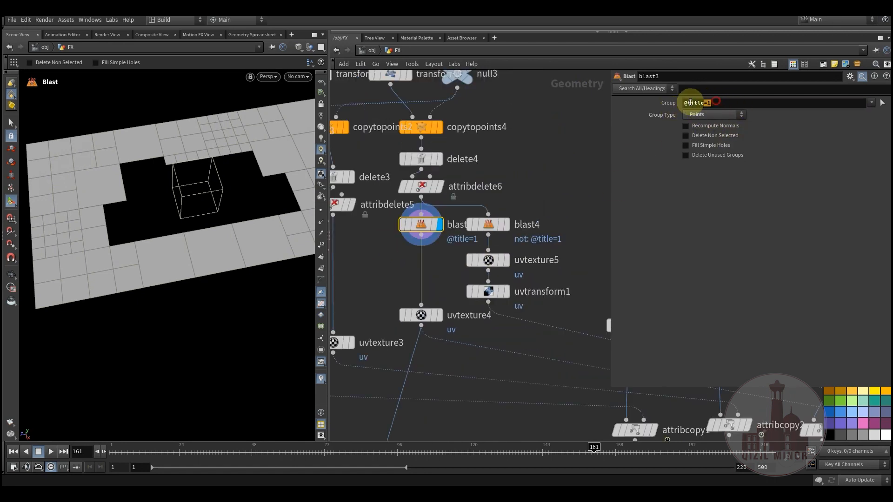
Step: Display uvtexture4 and review its projection settings, and display uvquickshade7 to preview the texture on the outer panels
{"action": "middle_click_drag", "start_coordinate": [418, 315], "coordinate": [430, 214]}
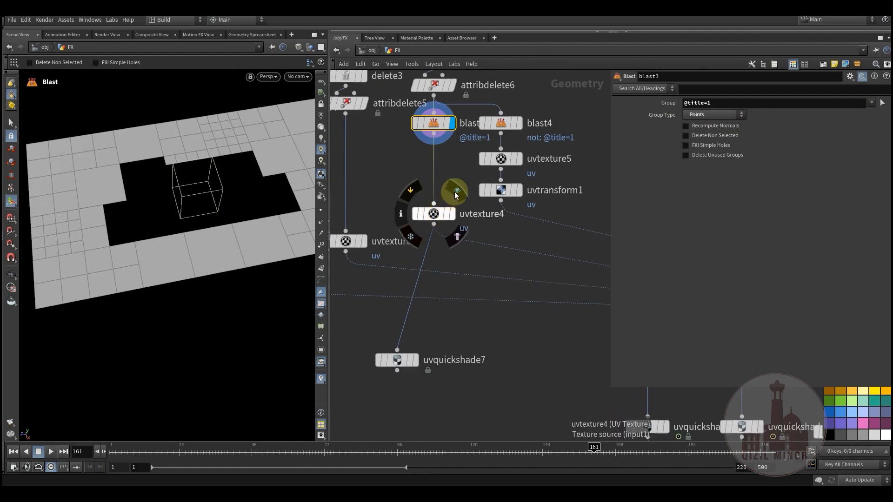
{"action": "left_click", "coordinate": [455, 193]}
{"action": "left_click", "coordinate": [433, 213]}
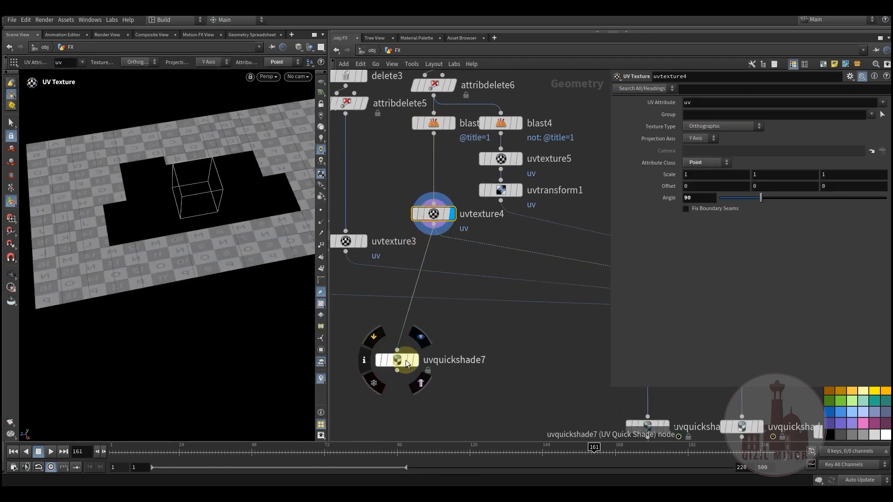
{"action": "left_click", "coordinate": [424, 339]}
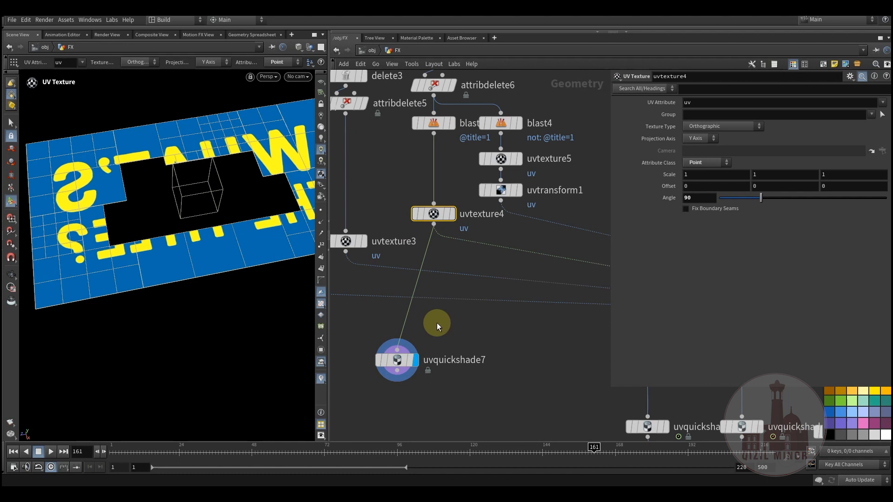
Step: Rewire uvquickshade7 to take uvtransform1's output and move it under that branch
{"action": "middle_click_drag", "start_coordinate": [437, 323], "coordinate": [392, 346]}
{"action": "left_click", "coordinate": [457, 228]}
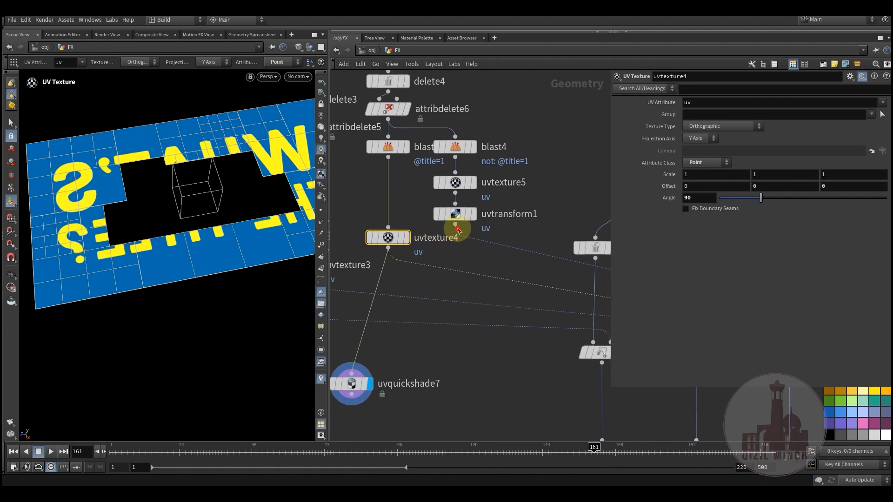
{"action": "left_click", "coordinate": [353, 382]}
{"action": "left_click_drag", "start_coordinate": [355, 384], "coordinate": [421, 373]}
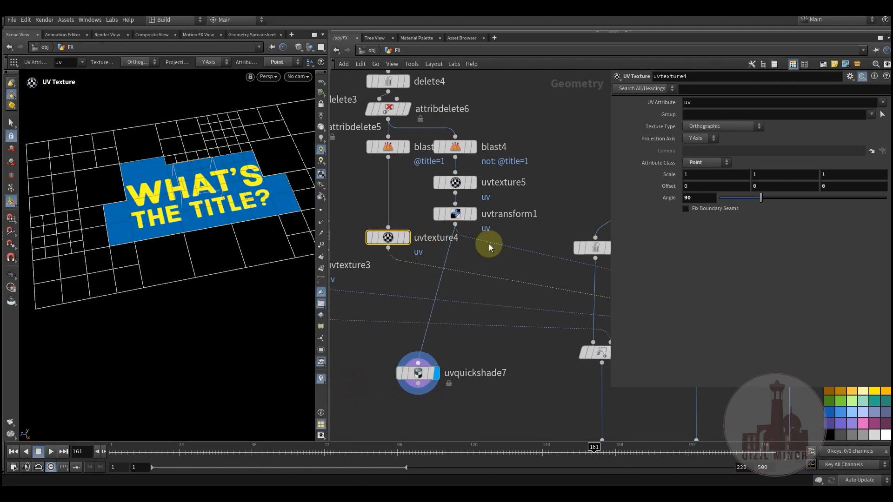
Step: Display blast4, uvtexture5, uvtransform1 and uvquickshade7 in turn, reviewing uvtransform1's translate and scale settings for the title panels
{"action": "left_click", "coordinate": [476, 147]}
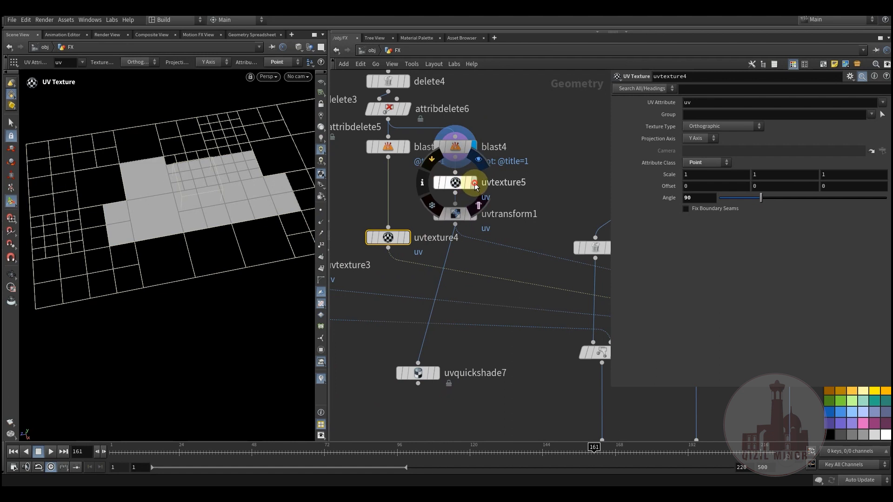
{"action": "left_click", "coordinate": [474, 185]}
{"action": "left_click", "coordinate": [474, 218]}
{"action": "left_click", "coordinate": [458, 216]}
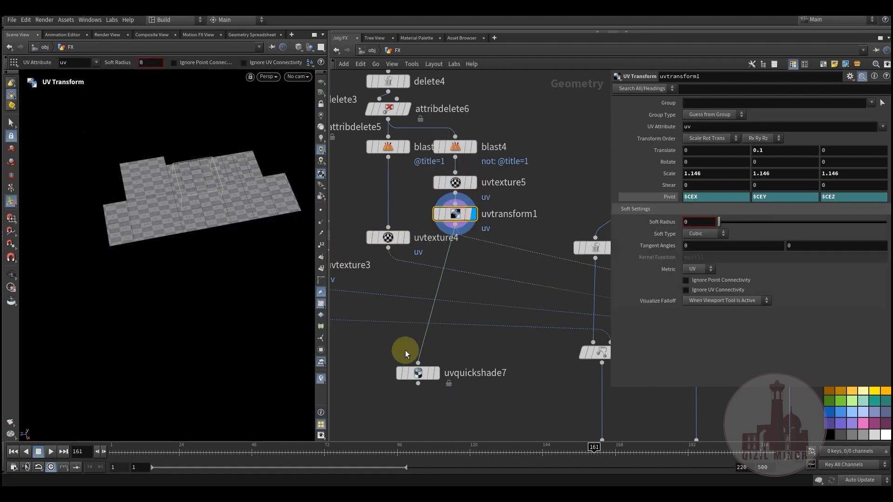
{"action": "left_click", "coordinate": [436, 373]}
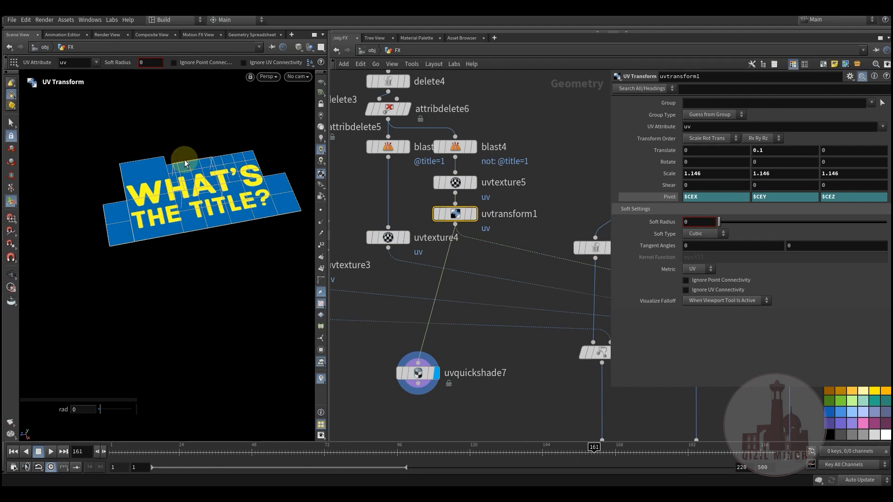
Step: Display delete5, delete7 and delete6 below attribdelete2 in turn to see the faces each one keeps
{"action": "middle_click_drag", "start_coordinate": [548, 180], "coordinate": [434, 170]}
{"action": "scroll", "coordinate": [506, 182], "scroll_direction": "down", "scroll_amount": 3}
{"action": "scroll", "coordinate": [409, 216], "scroll_direction": "up", "scroll_amount": 2}
{"action": "left_click", "coordinate": [402, 200]}
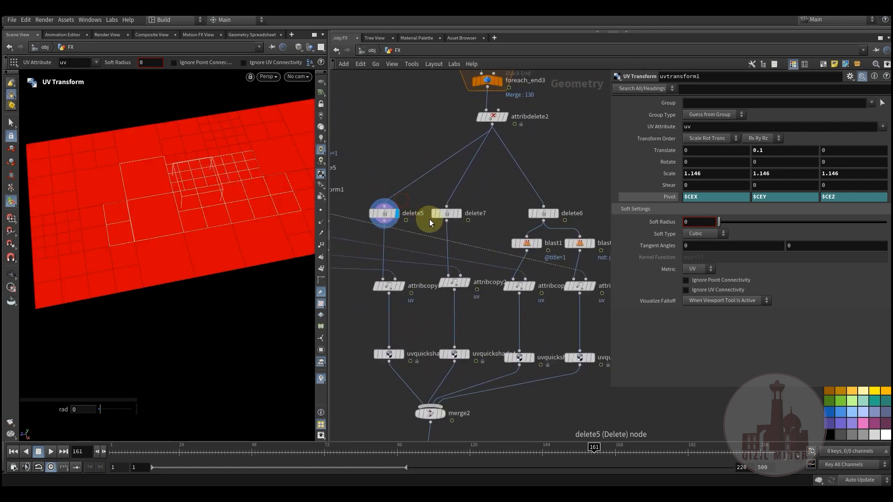
{"action": "left_click", "coordinate": [459, 213]}
{"action": "mouse_move", "coordinate": [559, 214]}
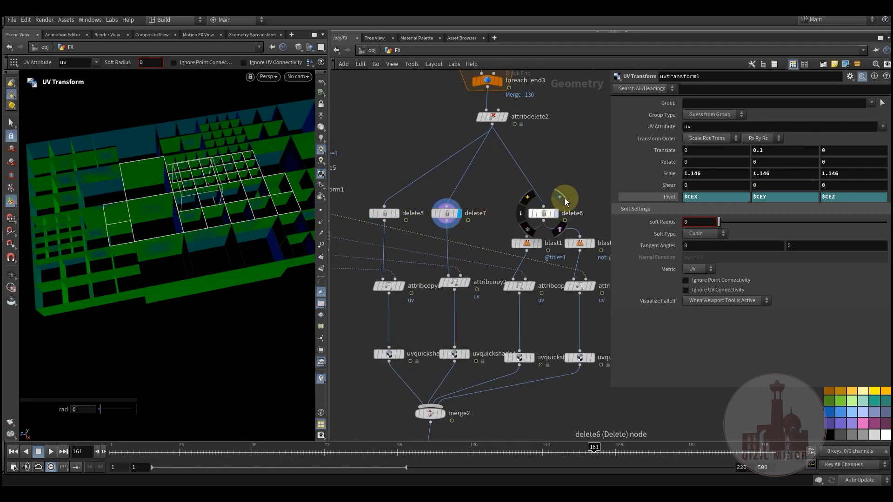
{"action": "left_click", "coordinate": [564, 198]}
Step: Review the Filter Expression of delete5, delete7 and delete6, displaying the last two to match expressions with faces
{"action": "middle_click_drag", "start_coordinate": [483, 195], "coordinate": [513, 196]}
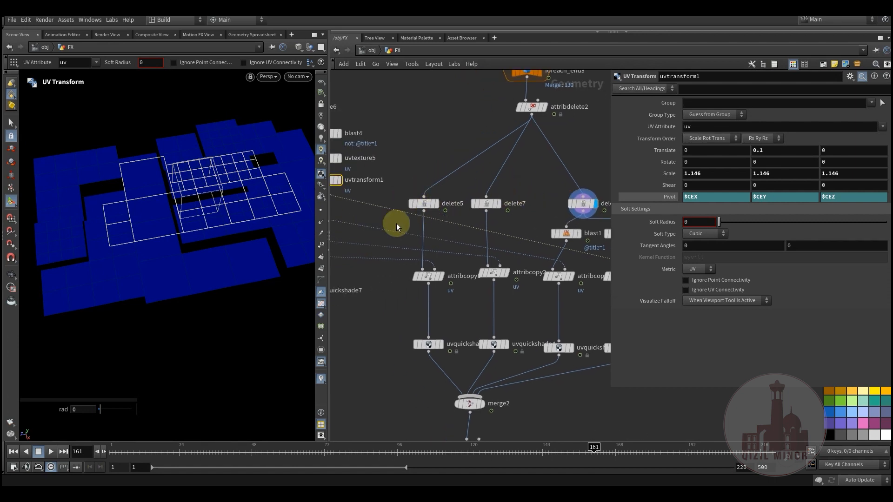
{"action": "left_click", "coordinate": [423, 203]}
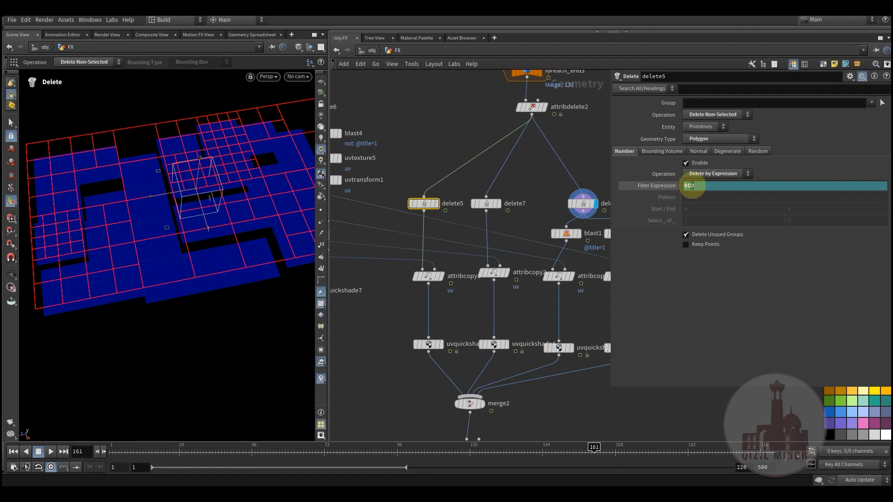
{"action": "left_click", "coordinate": [485, 202]}
{"action": "left_click", "coordinate": [498, 203]}
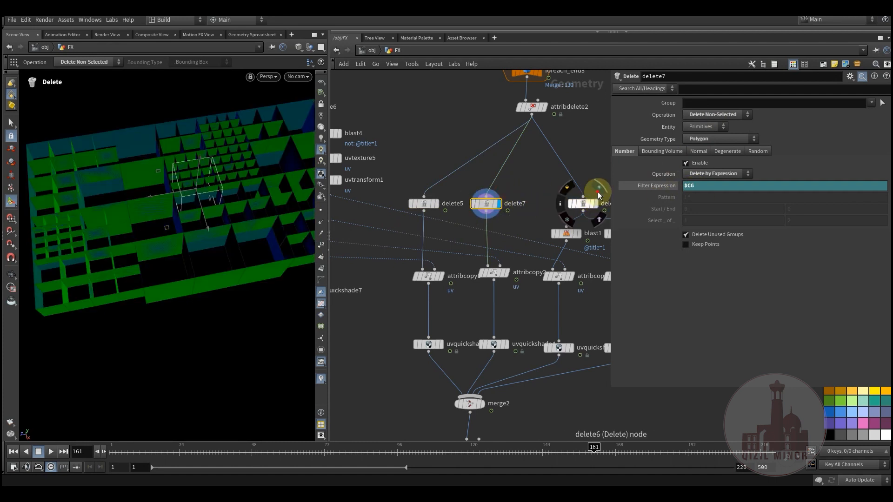
{"action": "left_click", "coordinate": [595, 204]}
{"action": "middle_click_drag", "start_coordinate": [581, 205], "coordinate": [532, 209]}
{"action": "left_click", "coordinate": [535, 208]}
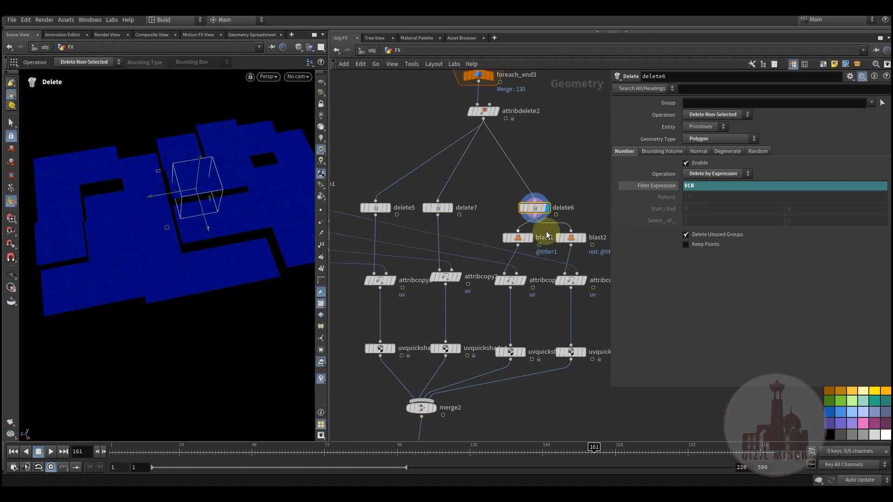
{"action": "middle_click_drag", "start_coordinate": [479, 175], "coordinate": [531, 131]}
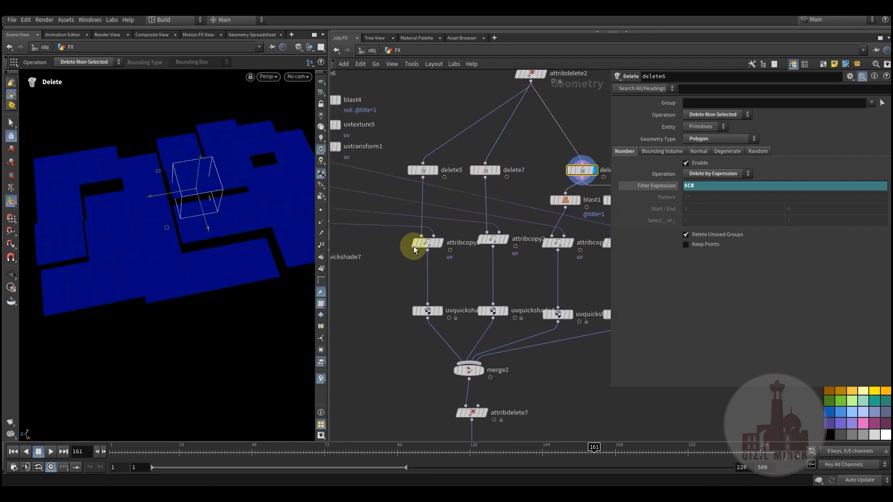
Step: Display the four attribcopy nodes in turn to review the UVs copied onto each group of panel faces
{"action": "left_click", "coordinate": [439, 242]}
{"action": "left_click", "coordinate": [428, 243]}
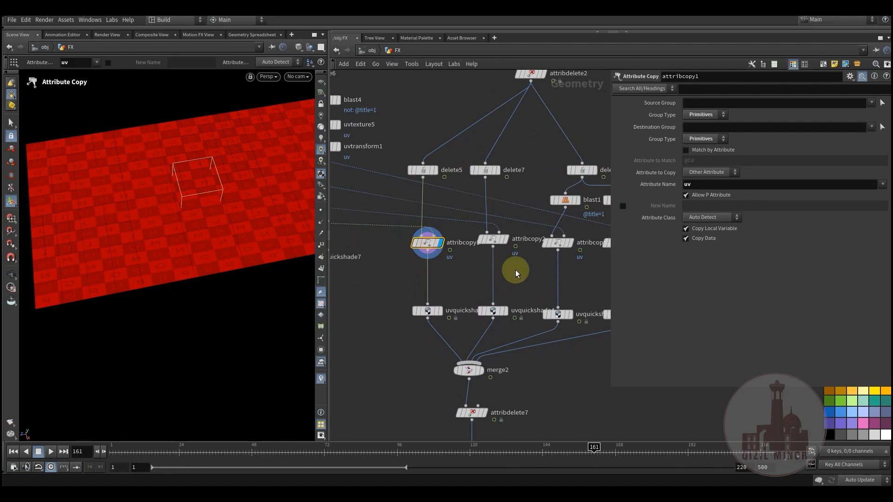
{"action": "left_click", "coordinate": [506, 238]}
{"action": "middle_click_drag", "start_coordinate": [547, 267], "coordinate": [513, 216]}
{"action": "left_click", "coordinate": [526, 230]}
{"action": "left_click", "coordinate": [526, 219]}
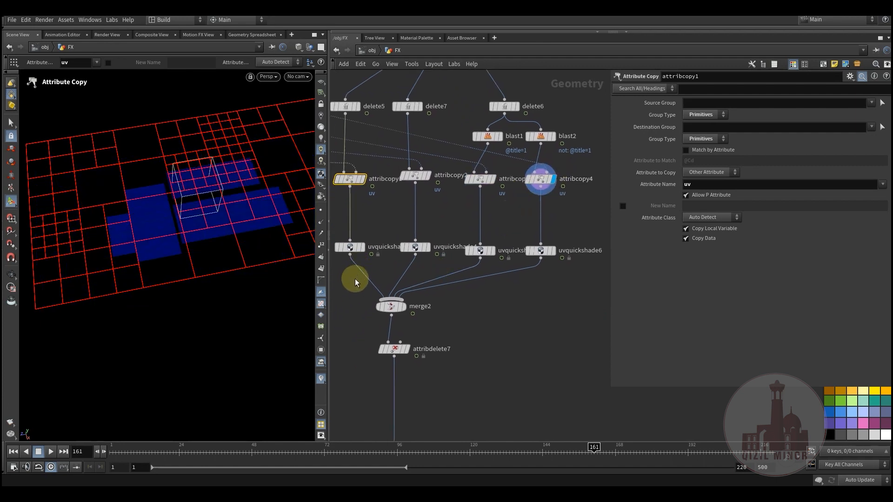
Step: Display merge2 and review the Texture Map assigned in each of the four uvquickshade nodes feeding it
{"action": "left_click", "coordinate": [403, 305]}
{"action": "middle_click_drag", "start_coordinate": [477, 333], "coordinate": [507, 352]}
{"action": "left_click", "coordinate": [380, 266]}
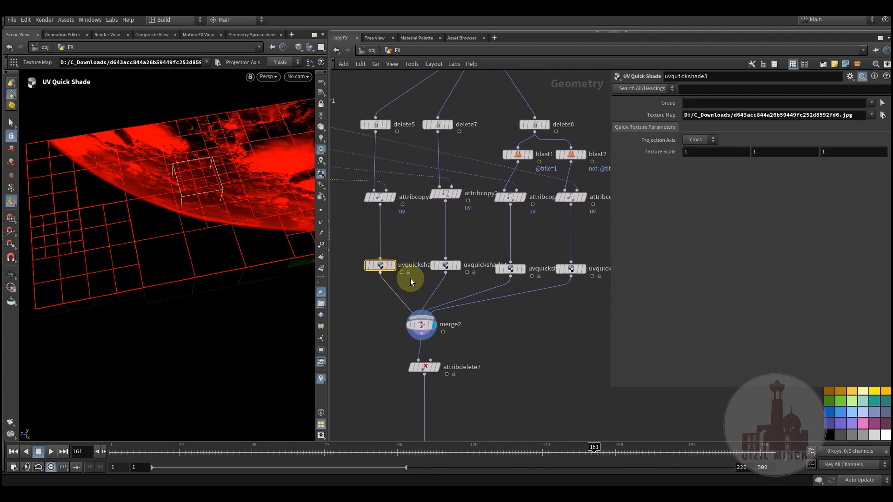
{"action": "left_click", "coordinate": [448, 266]}
{"action": "left_click", "coordinate": [511, 269]}
{"action": "left_click", "coordinate": [571, 270]}
{"action": "scroll", "coordinate": [534, 278], "scroll_direction": "down", "scroll_amount": 3}
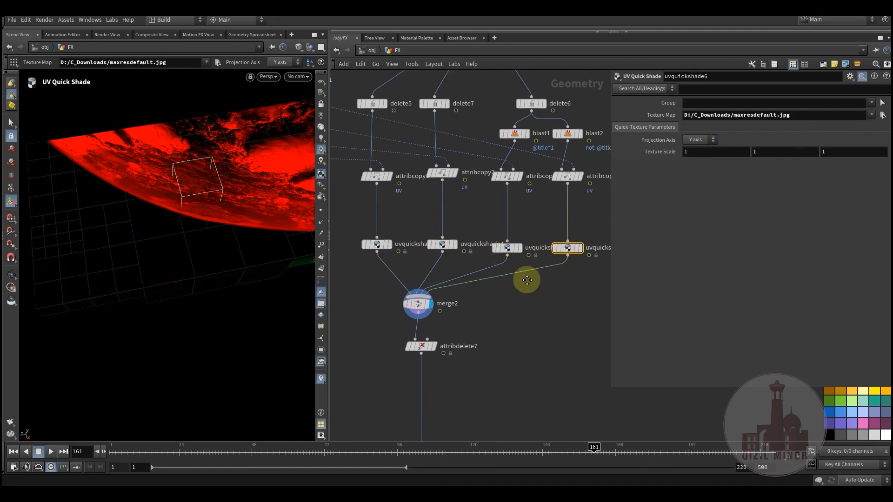
Step: Display attribdelete7 below merge2, then set the display to null2 at the end of the network
{"action": "left_click", "coordinate": [446, 294]}
{"action": "middle_click_drag", "start_coordinate": [489, 339], "coordinate": [488, 245]}
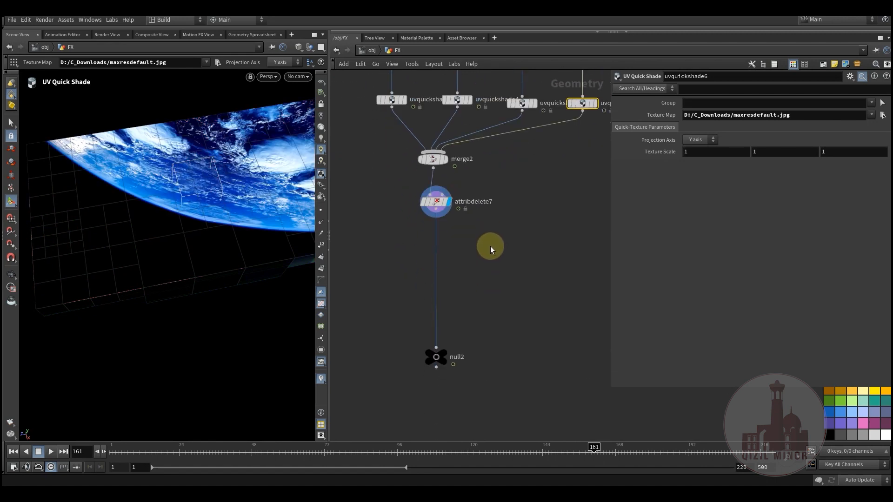
{"action": "left_click", "coordinate": [444, 352]}
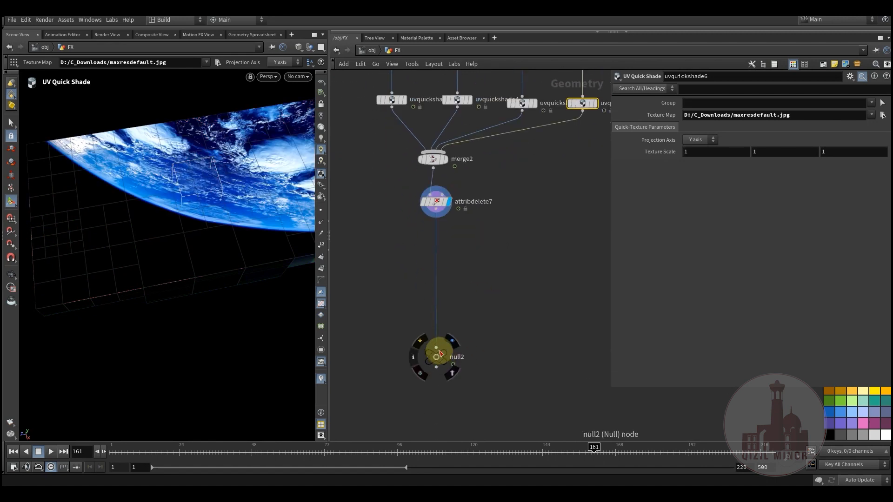
Step: Look through cam1 in the viewport and set its shading mode to Smooth Shaded
{"action": "left_click", "coordinate": [295, 76]}
{"action": "left_click", "coordinate": [311, 121]}
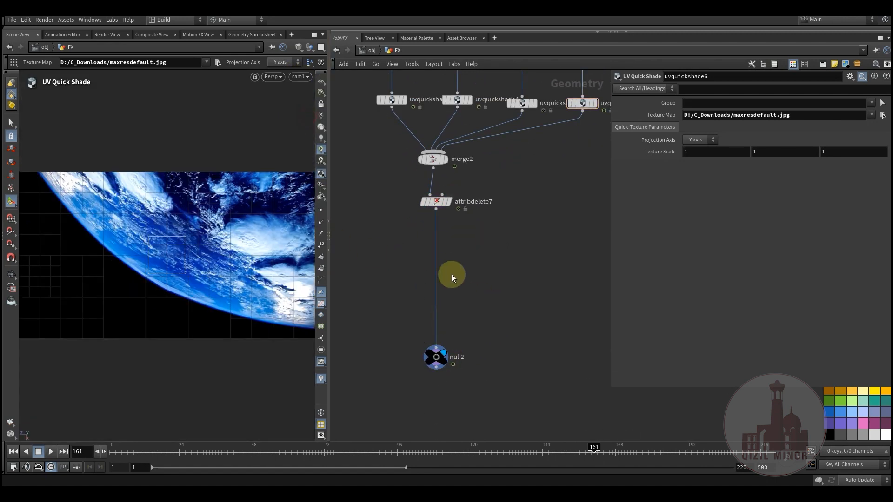
{"action": "left_click", "coordinate": [298, 47]}
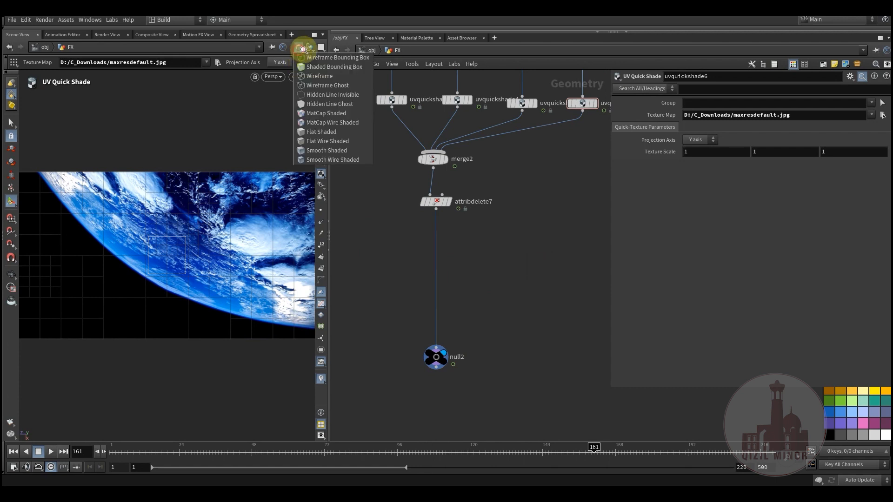
{"action": "left_click", "coordinate": [326, 150]}
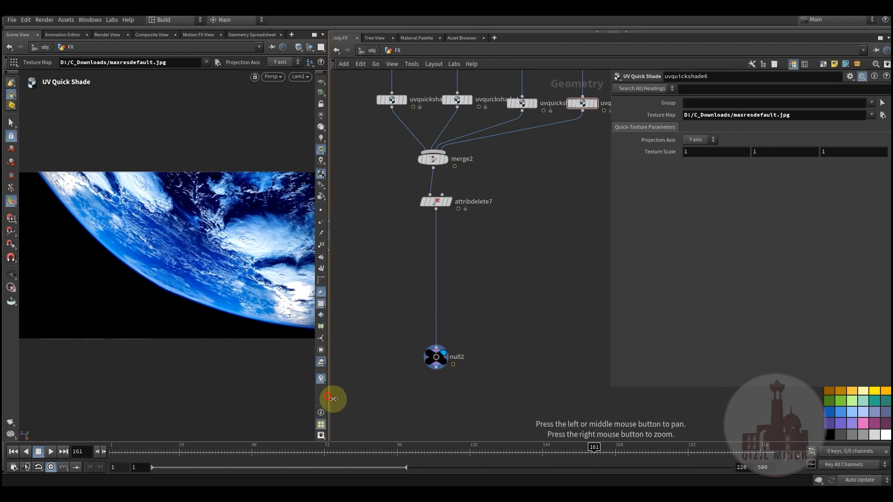
Step: Widen the scene view and the network editor, and scrub the timeline to frame 150
{"action": "left_click_drag", "start_coordinate": [331, 394], "coordinate": [485, 397]}
{"action": "left_click_drag", "start_coordinate": [222, 458], "coordinate": [560, 453]}
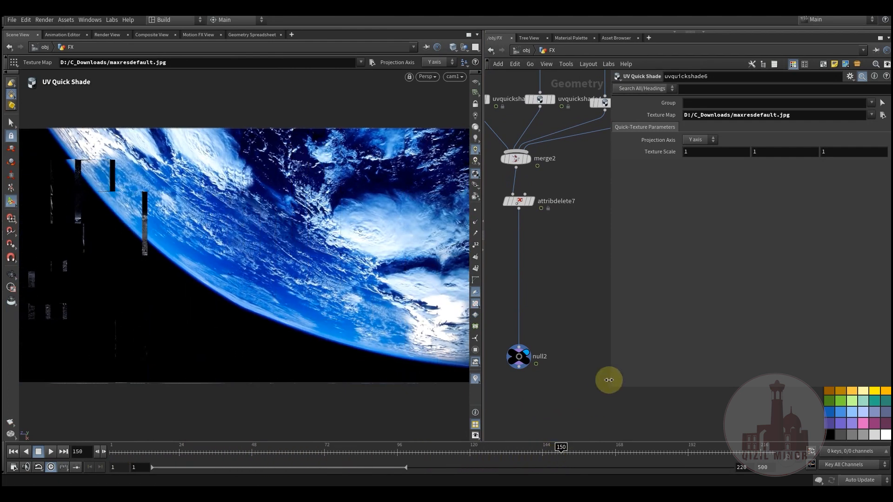
{"action": "left_click_drag", "start_coordinate": [610, 383], "coordinate": [673, 279]}
Step: Survey the main network column, highlighting its nodes from the start down to sort1 and sort2
{"action": "scroll", "coordinate": [612, 361], "scroll_direction": "down", "scroll_amount": 8}
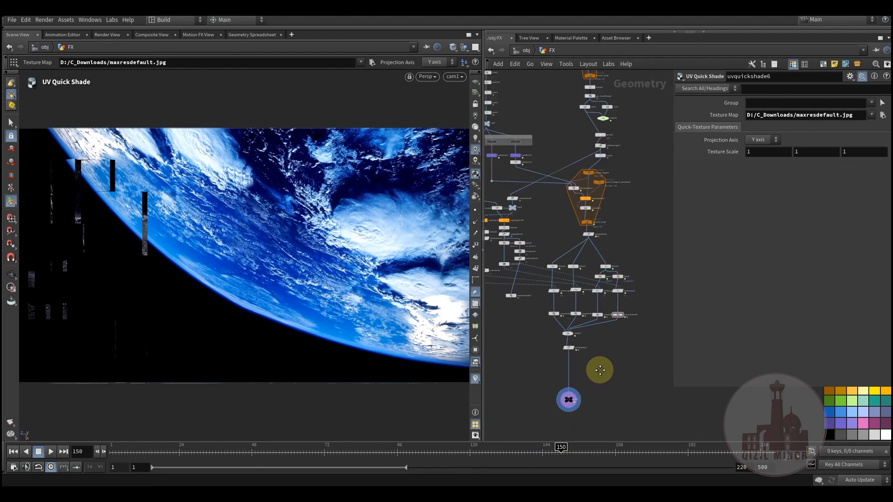
{"action": "scroll", "coordinate": [604, 192], "scroll_direction": "down", "scroll_amount": 3}
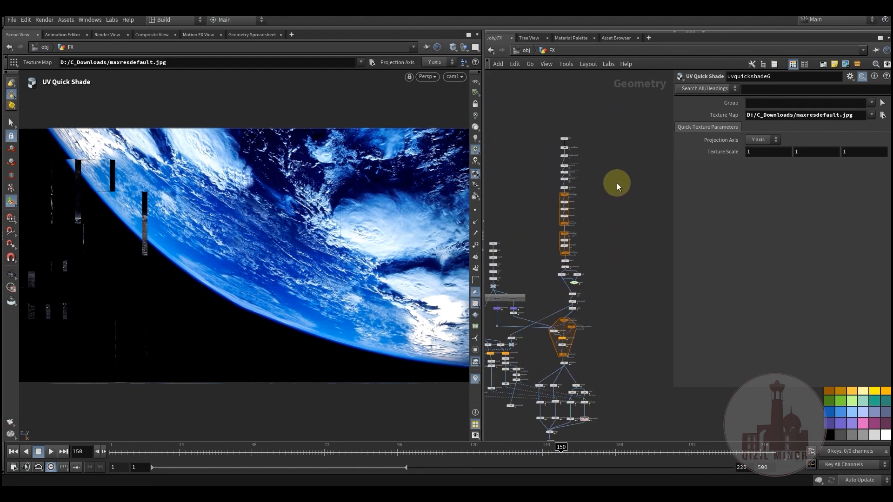
{"action": "middle_click_drag", "start_coordinate": [610, 310], "coordinate": [589, 256]}
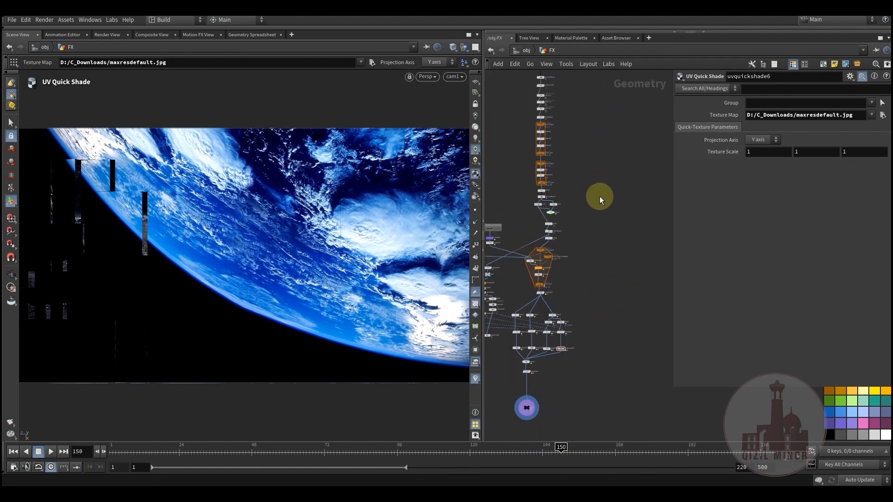
{"action": "middle_click_drag", "start_coordinate": [565, 80], "coordinate": [559, 119]}
{"action": "left_click_drag", "start_coordinate": [558, 96], "coordinate": [520, 260]}
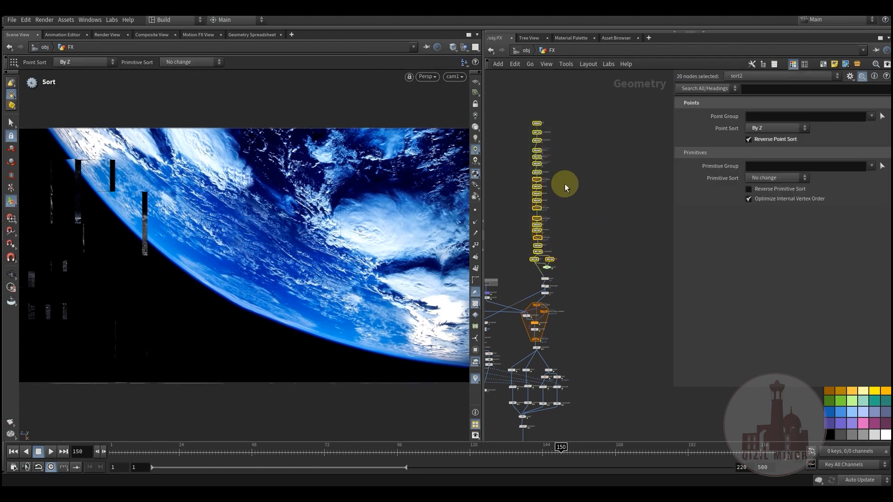
{"action": "middle_click_drag", "start_coordinate": [592, 303], "coordinate": [604, 258]}
{"action": "left_click", "coordinate": [603, 258]}
Step: Examine the foreach block with the blended shapes and the cube branch, including transform1's rotation expression
{"action": "scroll", "coordinate": [600, 298], "scroll_direction": "up", "scroll_amount": 5}
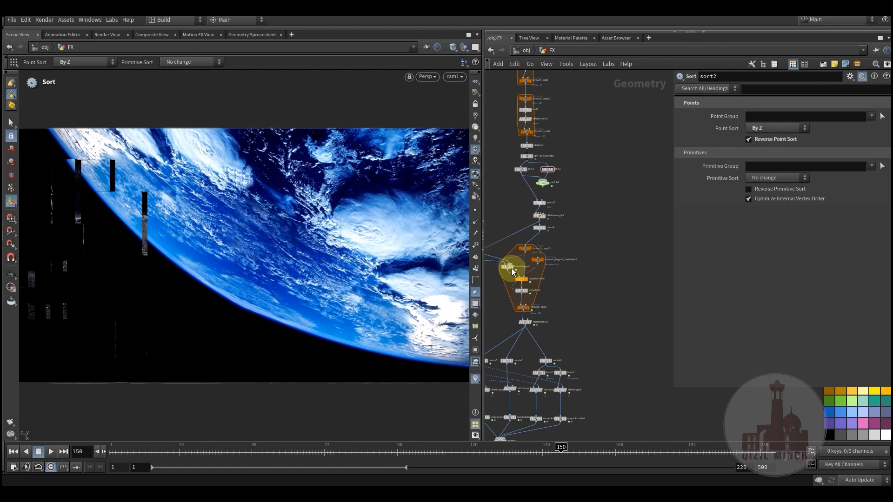
{"action": "middle_click_drag", "start_coordinate": [576, 308], "coordinate": [625, 288]}
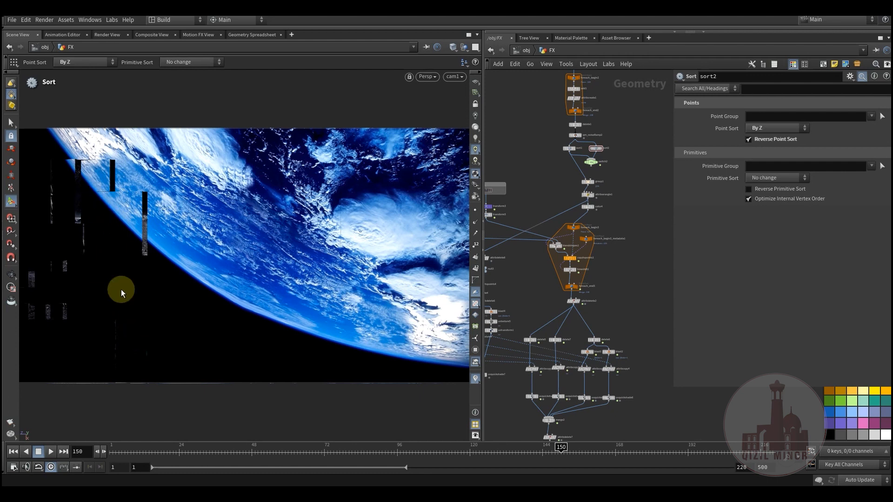
{"action": "middle_click_drag", "start_coordinate": [537, 277], "coordinate": [601, 298]}
{"action": "scroll", "coordinate": [564, 252], "scroll_direction": "up", "scroll_amount": 4}
{"action": "middle_click_drag", "start_coordinate": [557, 263], "coordinate": [628, 288]}
{"action": "scroll", "coordinate": [627, 289], "scroll_direction": "down", "scroll_amount": 3}
{"action": "left_click_drag", "start_coordinate": [493, 215], "coordinate": [634, 234]}
{"action": "middle_click_drag", "start_coordinate": [562, 288], "coordinate": [485, 272]}
{"action": "left_click", "coordinate": [587, 295]}
{"action": "middle_click_drag", "start_coordinate": [575, 305], "coordinate": [586, 315]}
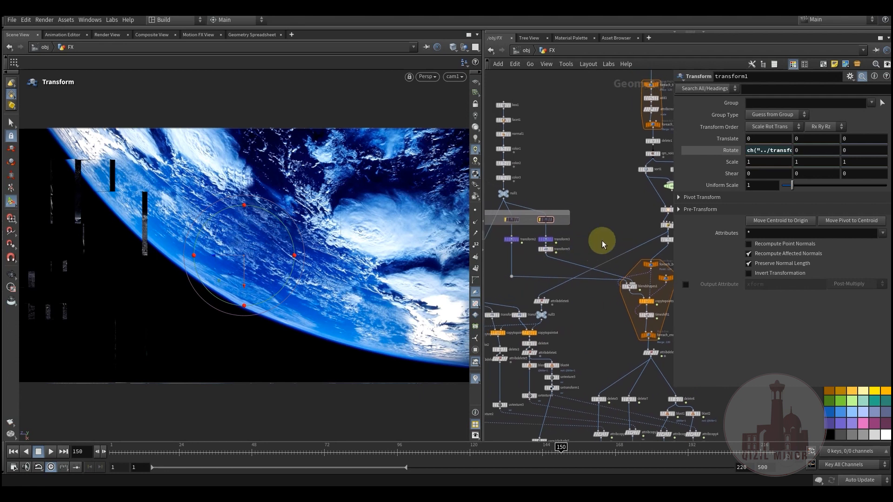
{"action": "middle_click_drag", "start_coordinate": [525, 219], "coordinate": [580, 231]}
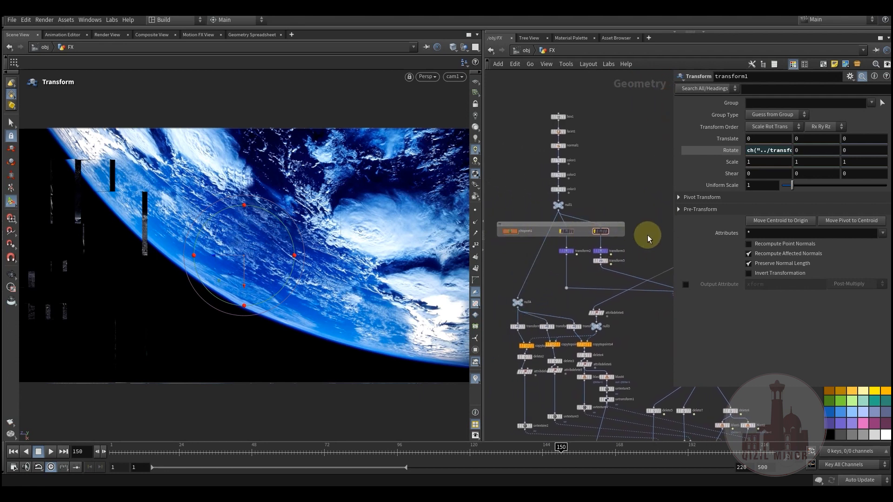
Step: Connect switch2's output to group1 in place of sort1 and position switch2 between the two sort nodes
{"action": "scroll", "coordinate": [649, 238], "scroll_direction": "up", "scroll_amount": 5}
{"action": "middle_click_drag", "start_coordinate": [587, 242], "coordinate": [598, 264]}
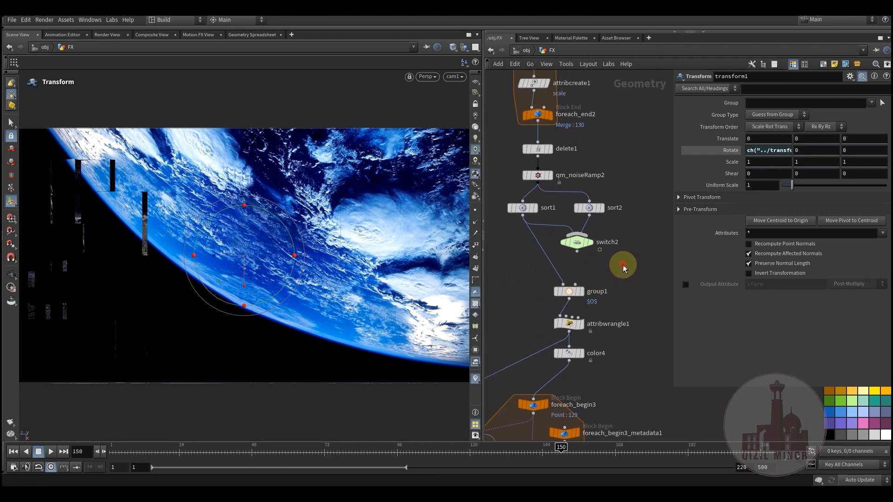
{"action": "left_click", "coordinate": [10, 122]}
{"action": "middle_click_drag", "start_coordinate": [616, 262], "coordinate": [613, 285]}
{"action": "left_click_drag", "start_coordinate": [575, 280], "coordinate": [561, 307]}
{"action": "middle_click_drag", "start_coordinate": [619, 285], "coordinate": [610, 282]}
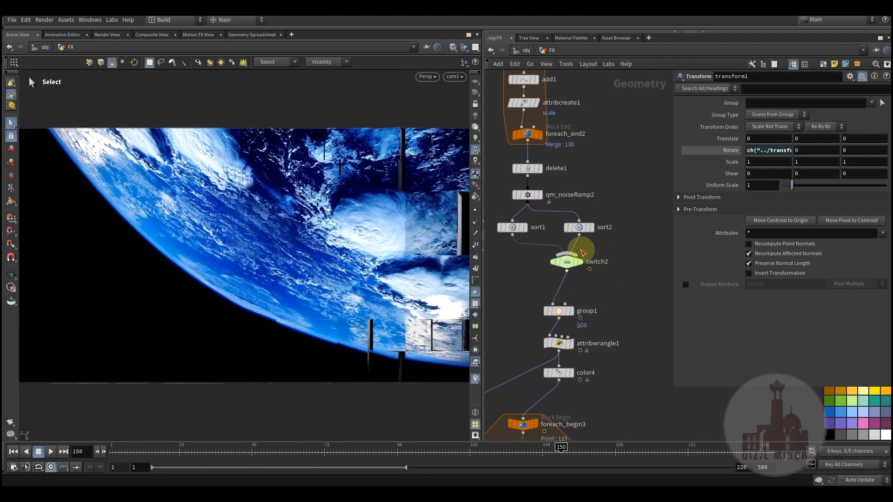
{"action": "left_click_drag", "start_coordinate": [569, 262], "coordinate": [552, 272]}
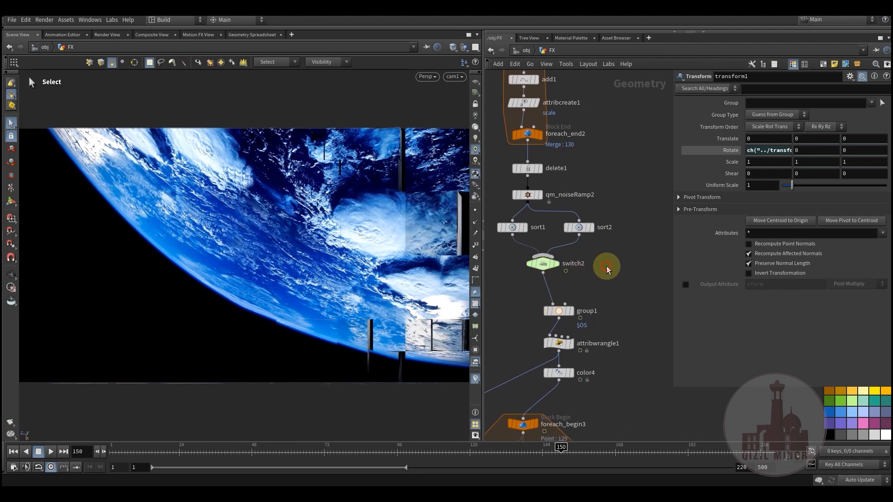
Step: Review switch2's animated Select Input by scrubbing the timeline between frames 38 and 72
{"action": "left_click_drag", "start_coordinate": [299, 448], "coordinate": [221, 458]}
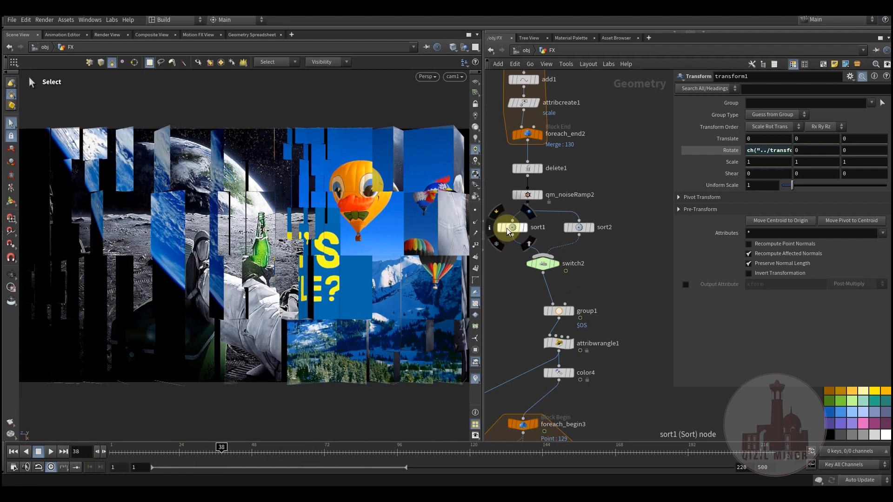
{"action": "left_click", "coordinate": [542, 268]}
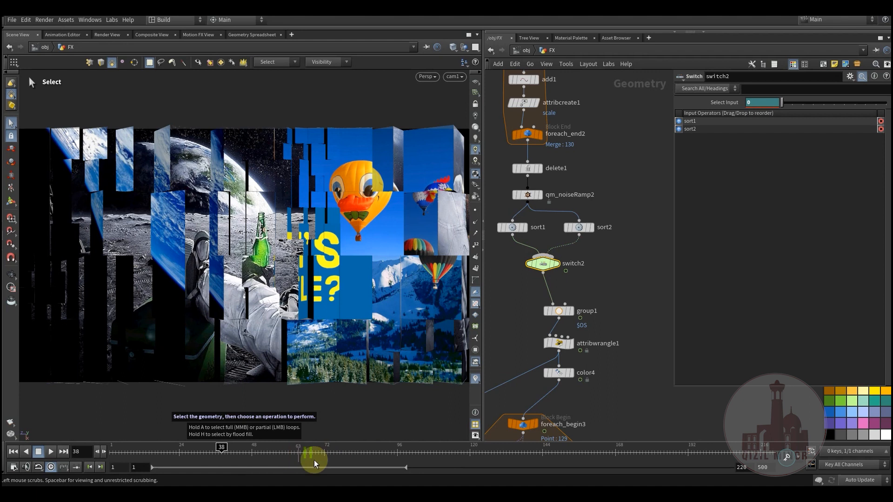
{"action": "left_click_drag", "start_coordinate": [212, 450], "coordinate": [303, 463]}
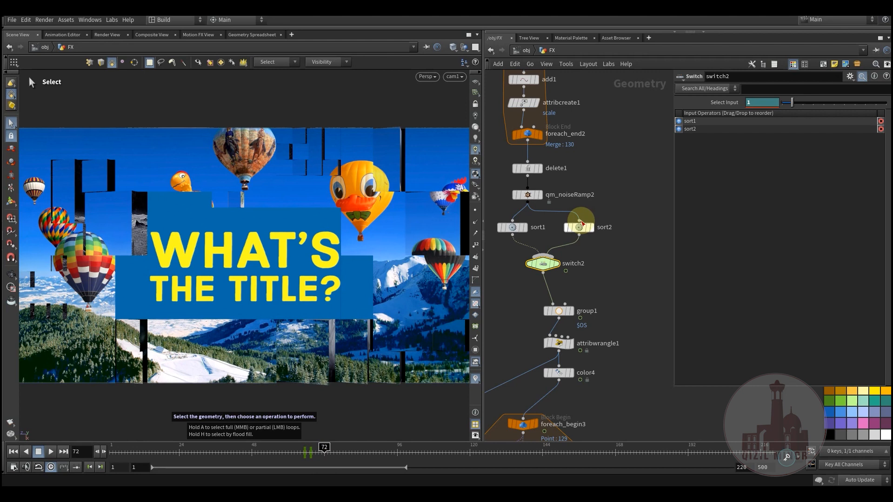
Step: Try the Random Point Sort on sort2 and scrub the timeline to preview the second transition
{"action": "left_click", "coordinate": [576, 231]}
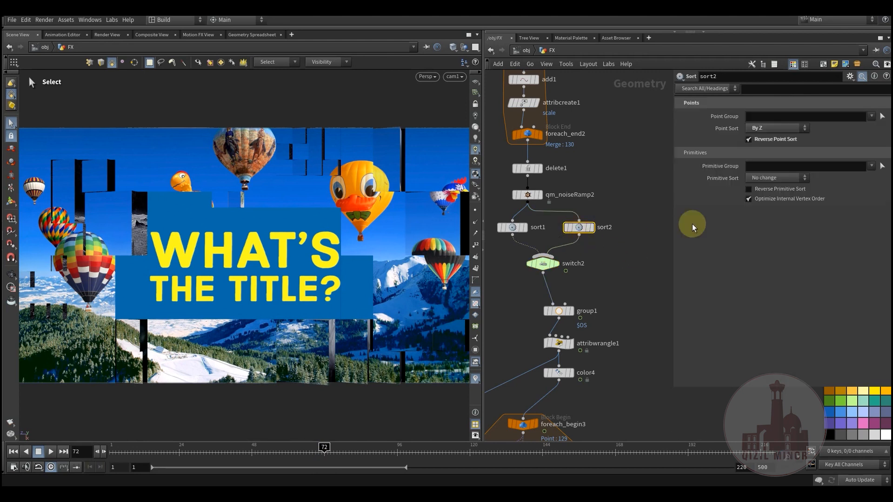
{"action": "left_click", "coordinate": [774, 128]}
{"action": "left_click", "coordinate": [768, 193]}
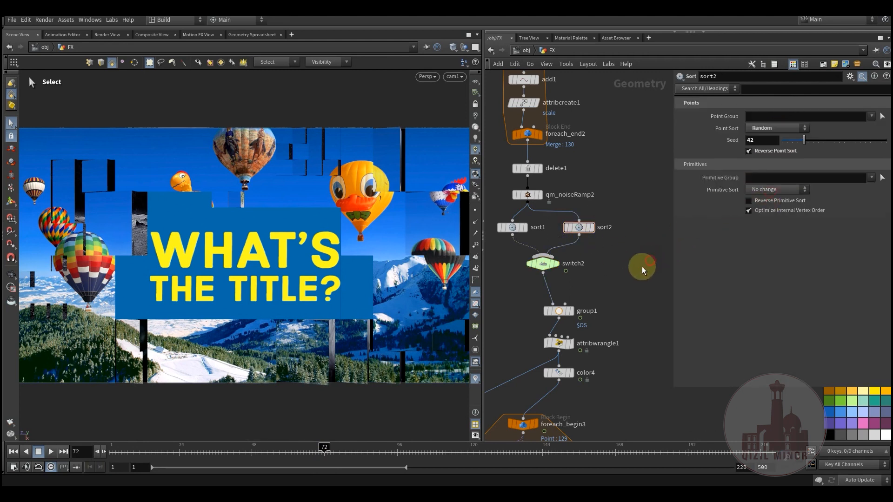
{"action": "left_click_drag", "start_coordinate": [239, 454], "coordinate": [294, 457]}
{"action": "left_click_drag", "start_coordinate": [385, 460], "coordinate": [597, 476]}
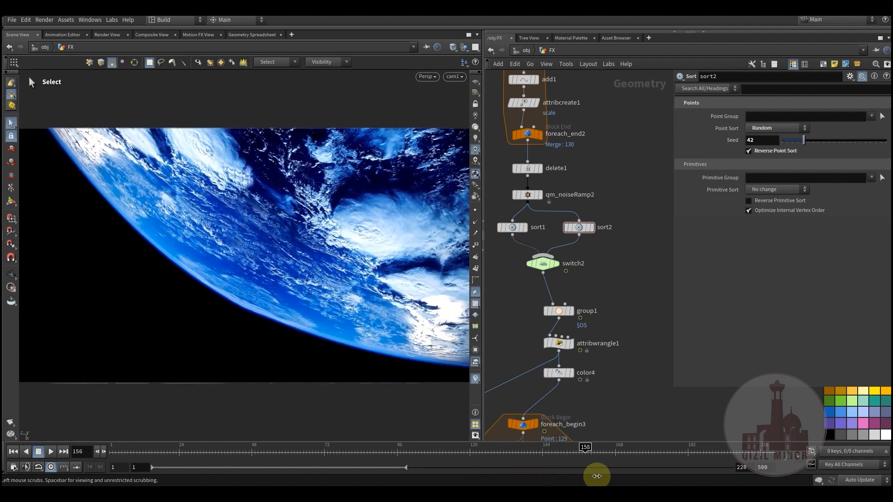
{"action": "left_click_drag", "start_coordinate": [524, 472], "coordinate": [475, 475]}
Step: Try sort2's Point Sort as By X and scrub to frame 109 to preview the panel order
{"action": "left_click", "coordinate": [775, 129]}
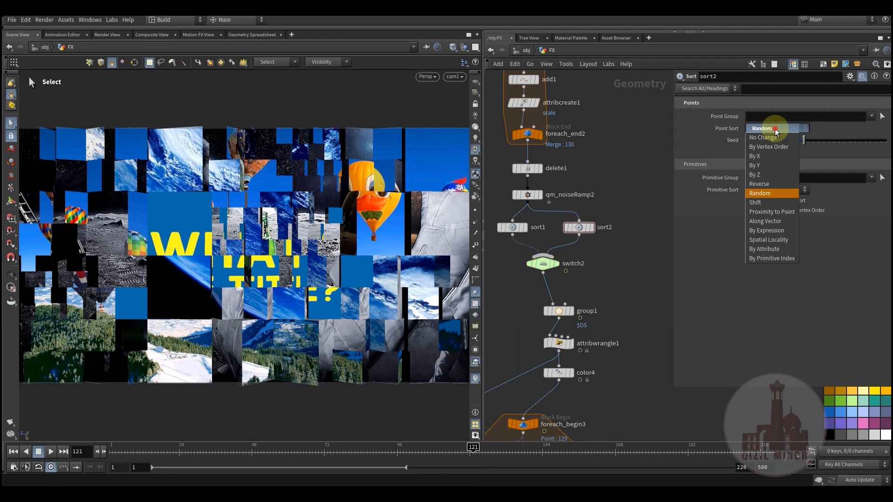
{"action": "left_click", "coordinate": [770, 160]}
{"action": "mouse_move", "coordinate": [305, 453]}
{"action": "left_mouse_down"}
{"action": "mouse_move", "coordinate": [265, 455]}
{"action": "mouse_move", "coordinate": [309, 457]}
{"action": "left_mouse_up"}
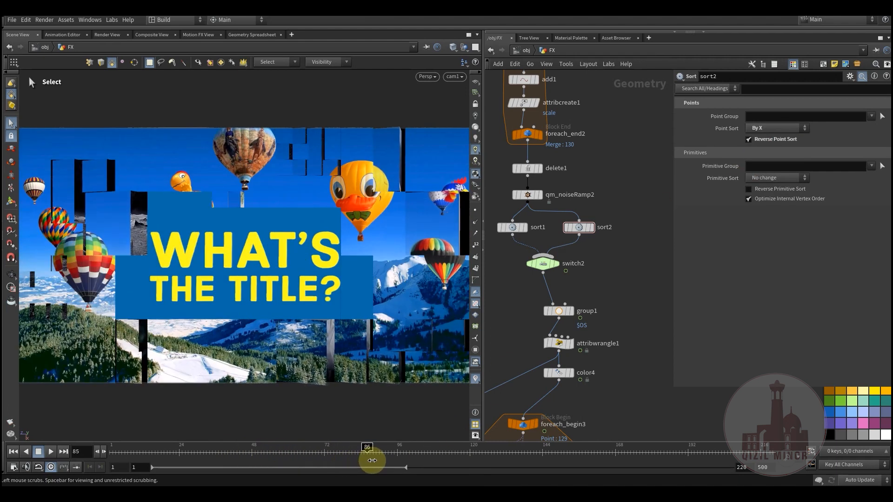
{"action": "mouse_move", "coordinate": [430, 458]}
{"action": "left_mouse_down"}
{"action": "mouse_move", "coordinate": [561, 463]}
{"action": "mouse_move", "coordinate": [436, 462]}
{"action": "left_mouse_up"}
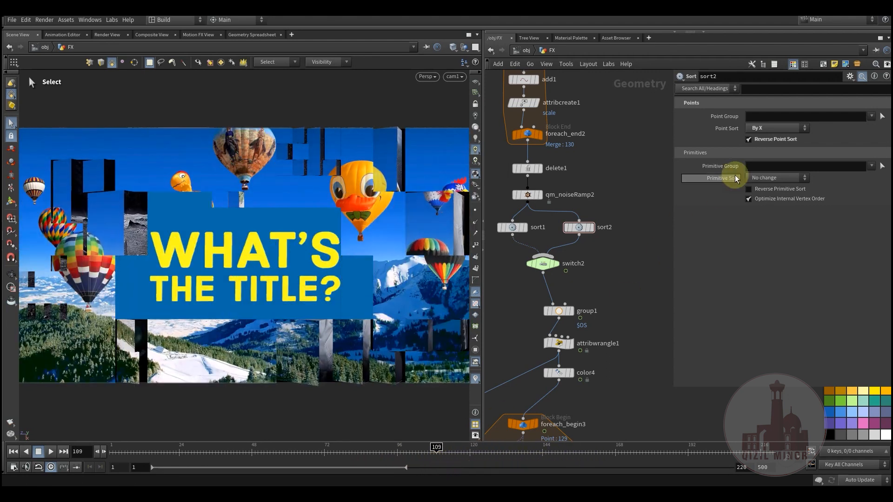
Step: Set sort2's Point Sort to By Y and scrub to frame 113 to preview the panel order
{"action": "left_click", "coordinate": [781, 128]}
{"action": "left_click", "coordinate": [763, 166]}
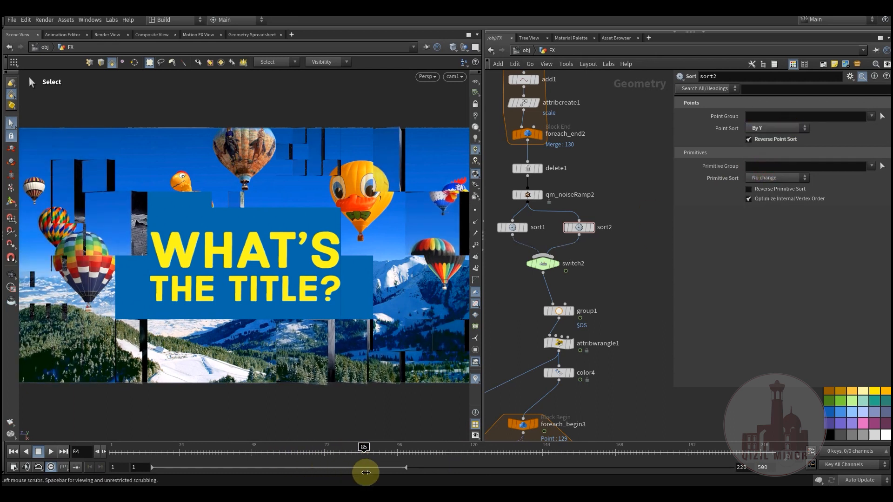
{"action": "mouse_move", "coordinate": [431, 473]}
{"action": "left_mouse_down"}
{"action": "mouse_move", "coordinate": [542, 471]}
{"action": "mouse_move", "coordinate": [409, 463]}
{"action": "mouse_move", "coordinate": [516, 464]}
{"action": "mouse_move", "coordinate": [441, 464]}
{"action": "mouse_move", "coordinate": [496, 464]}
{"action": "mouse_move", "coordinate": [448, 467]}
{"action": "left_mouse_up"}
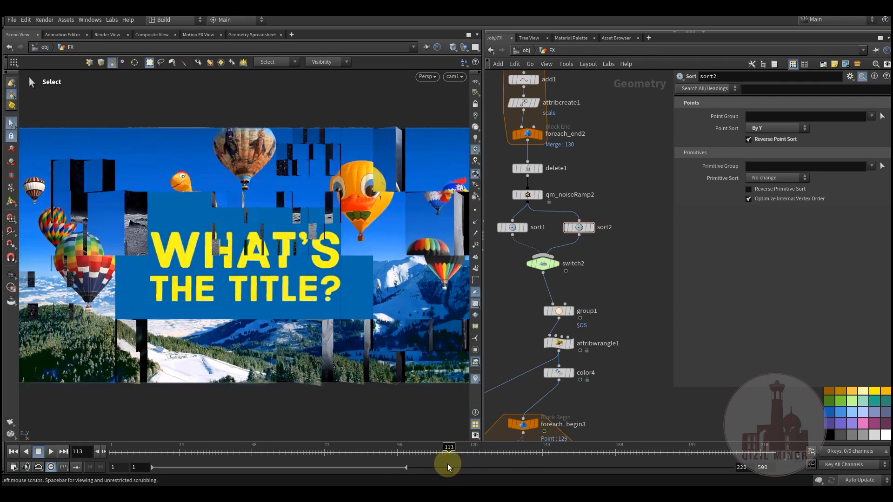
Step: Check the other Point Sort options of sort2, then bypass switch2 by wiring sort1 directly into group1
{"action": "scroll", "coordinate": [519, 201], "scroll_direction": "down", "scroll_amount": 6}
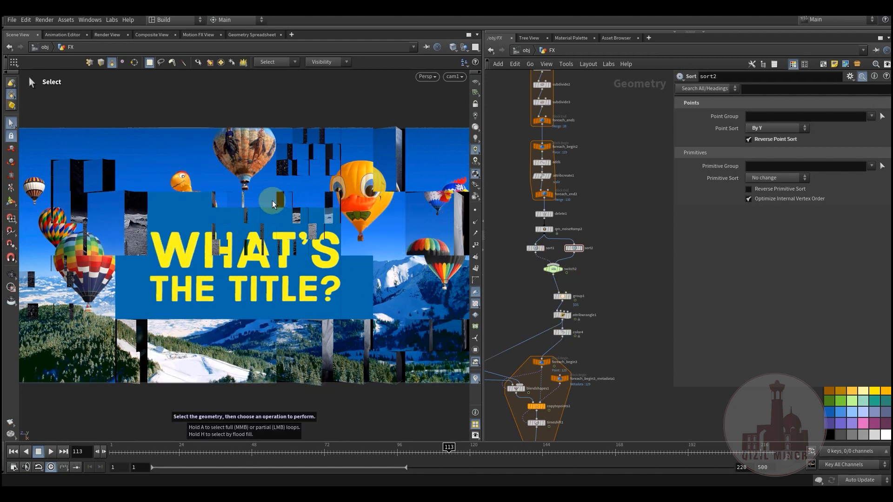
{"action": "scroll", "coordinate": [588, 275], "scroll_direction": "up", "scroll_amount": 3}
{"action": "middle_click_drag", "start_coordinate": [589, 274], "coordinate": [605, 312]}
{"action": "left_click", "coordinate": [792, 127]}
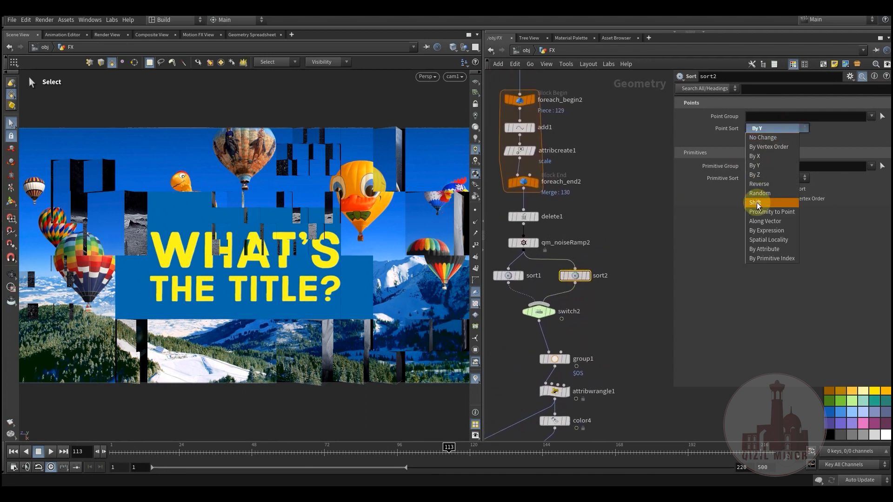
{"action": "left_click", "coordinate": [628, 311]}
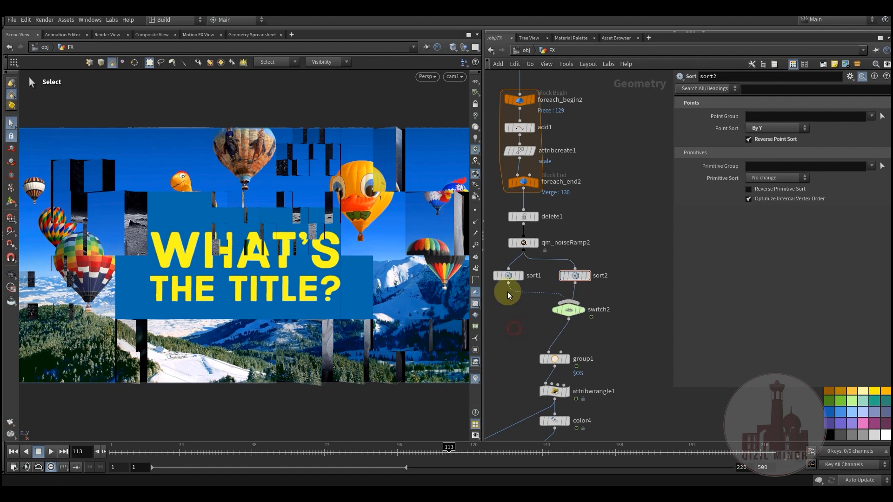
{"action": "left_click_drag", "start_coordinate": [527, 336], "coordinate": [549, 351]}
Step: Review the complete network from group1 down to null2, highlighting all of its nodes as an overview
{"action": "scroll", "coordinate": [599, 353], "scroll_direction": "down", "scroll_amount": 2}
{"action": "middle_click_drag", "start_coordinate": [604, 361], "coordinate": [613, 224]}
{"action": "scroll", "coordinate": [611, 232], "scroll_direction": "down", "scroll_amount": 5}
{"action": "middle_click_drag", "start_coordinate": [610, 336], "coordinate": [603, 204]}
{"action": "scroll", "coordinate": [608, 226], "scroll_direction": "down", "scroll_amount": 5}
{"action": "middle_click_drag", "start_coordinate": [599, 339], "coordinate": [598, 373]}
{"action": "scroll", "coordinate": [592, 359], "scroll_direction": "down", "scroll_amount": 3}
{"action": "middle_click_drag", "start_coordinate": [623, 268], "coordinate": [620, 281]}
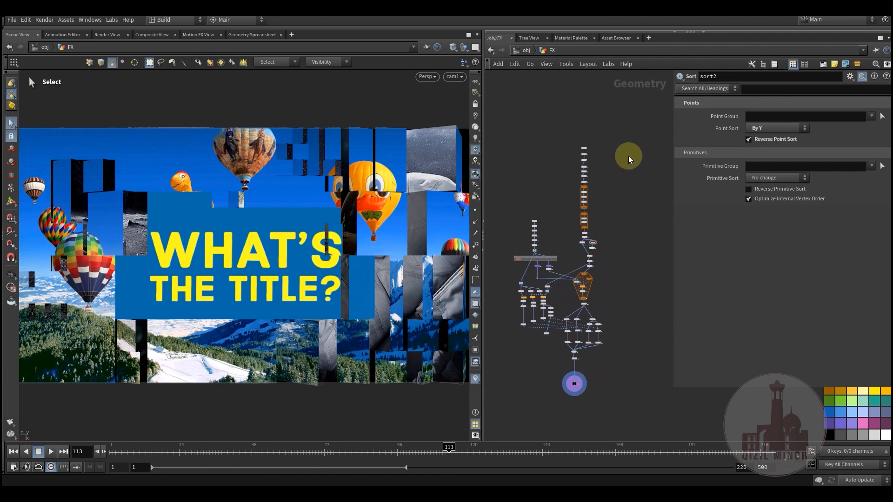
{"action": "left_click_drag", "start_coordinate": [622, 123], "coordinate": [507, 411]}
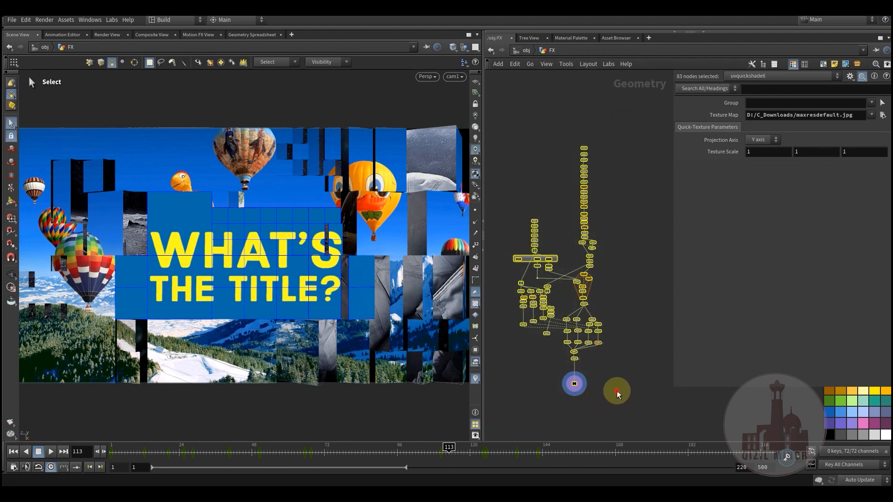
{"action": "left_click", "coordinate": [616, 392]}
Step: Scrub the timeline back and forth to review the full panel transition, ending near the first frames
{"action": "left_click_drag", "start_coordinate": [202, 447], "coordinate": [115, 447]}
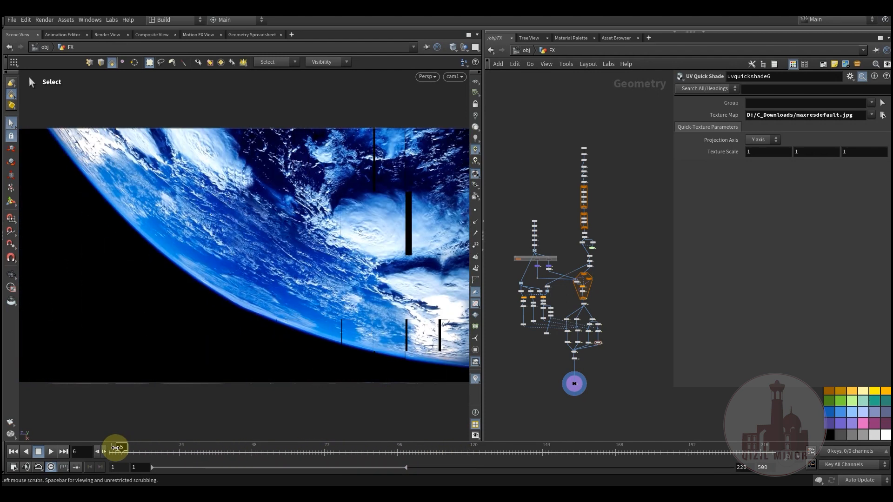
{"action": "left_click_drag", "start_coordinate": [214, 454], "coordinate": [348, 459]}
{"action": "left_click_drag", "start_coordinate": [428, 460], "coordinate": [295, 471]}
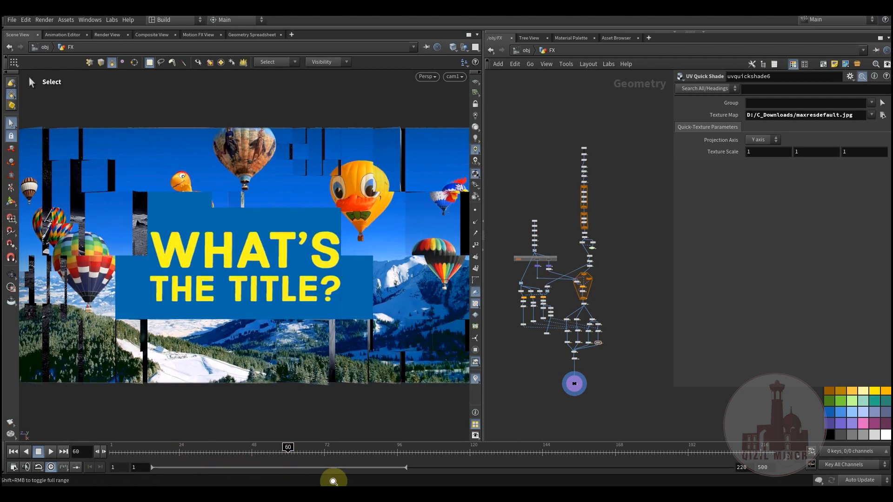
{"action": "left_click_drag", "start_coordinate": [153, 446], "coordinate": [73, 445]}
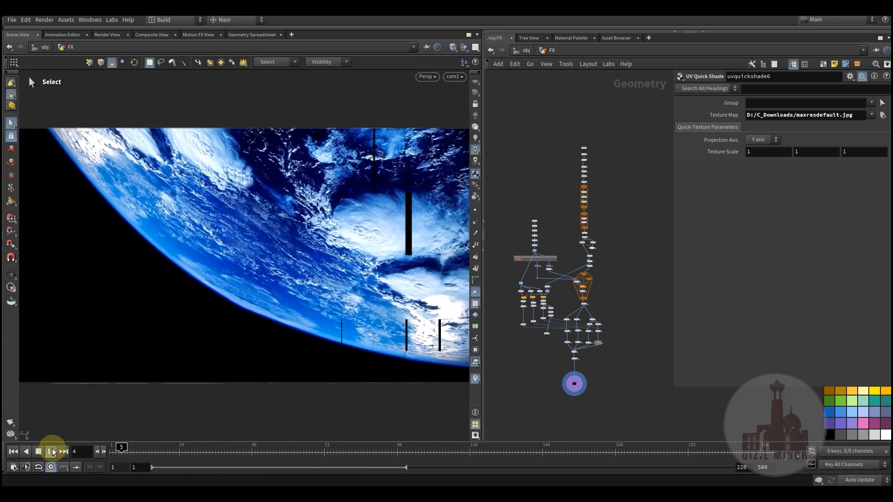